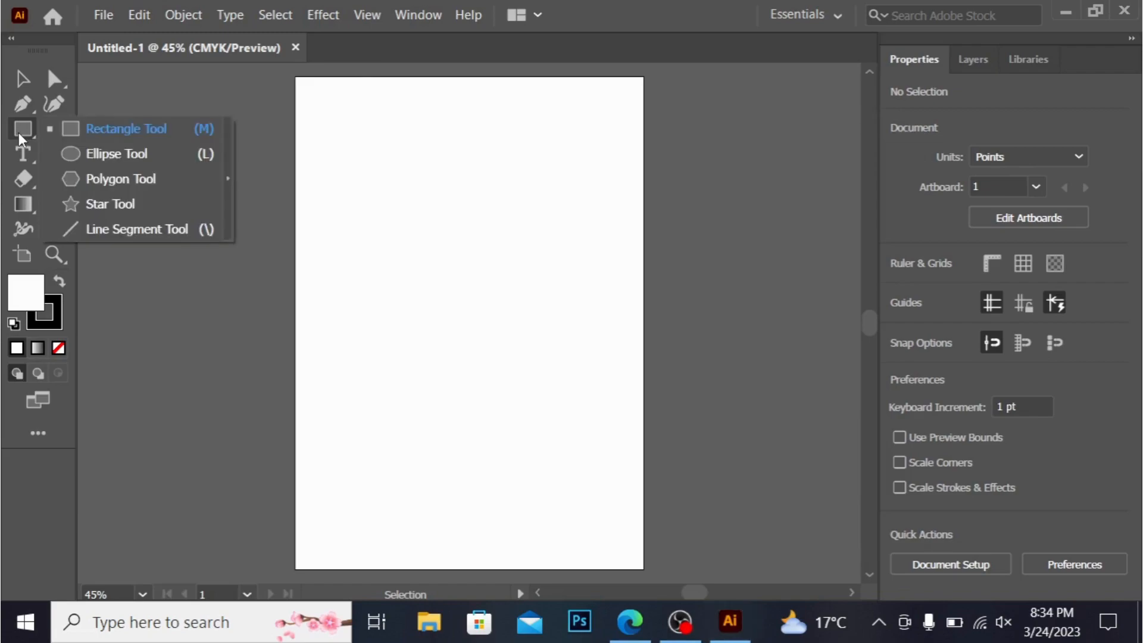
# Step: Draw a tall narrow ellipse about 86 by 424 pt on the artboard and raise both its side anchor points toward the top
pyautogui.moveTo(422, 155); pyautogui.dragTo(480, 431)
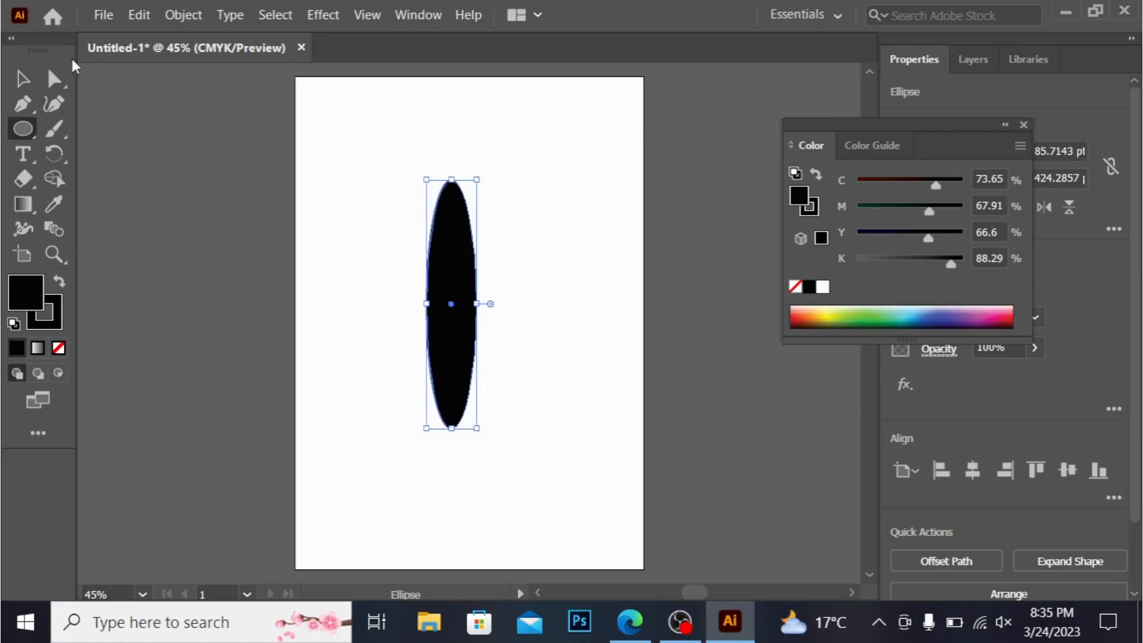
pyautogui.click(53, 77)
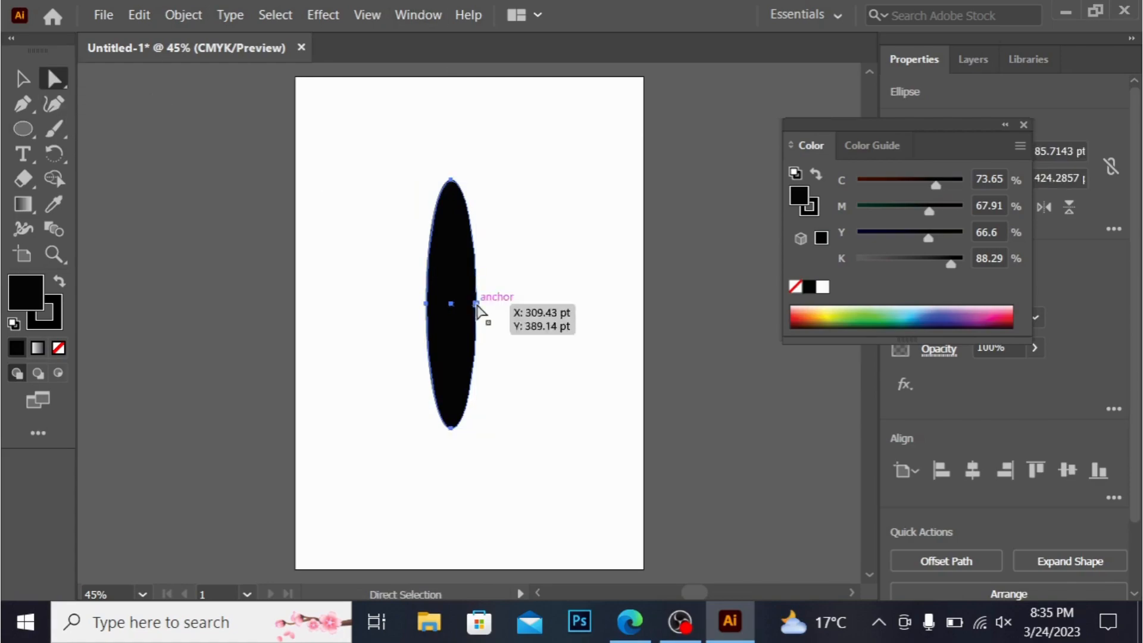
pyautogui.moveTo(476, 307); pyautogui.dragTo(476, 306)
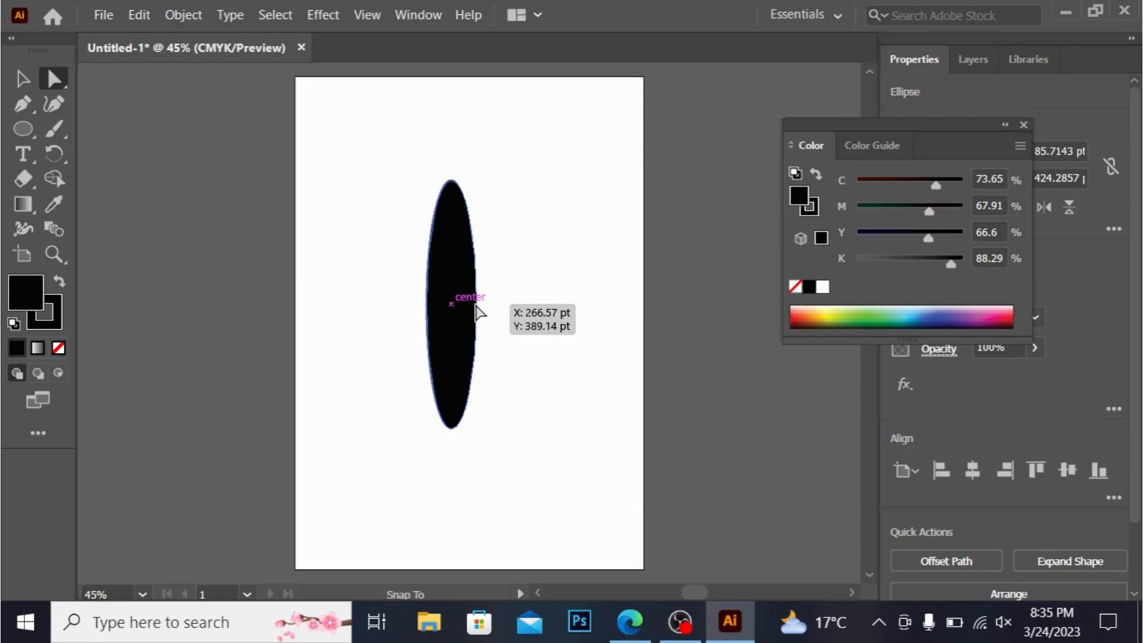
pyautogui.click(426, 305)
pyautogui.moveTo(427, 305); pyautogui.dragTo(427, 256)
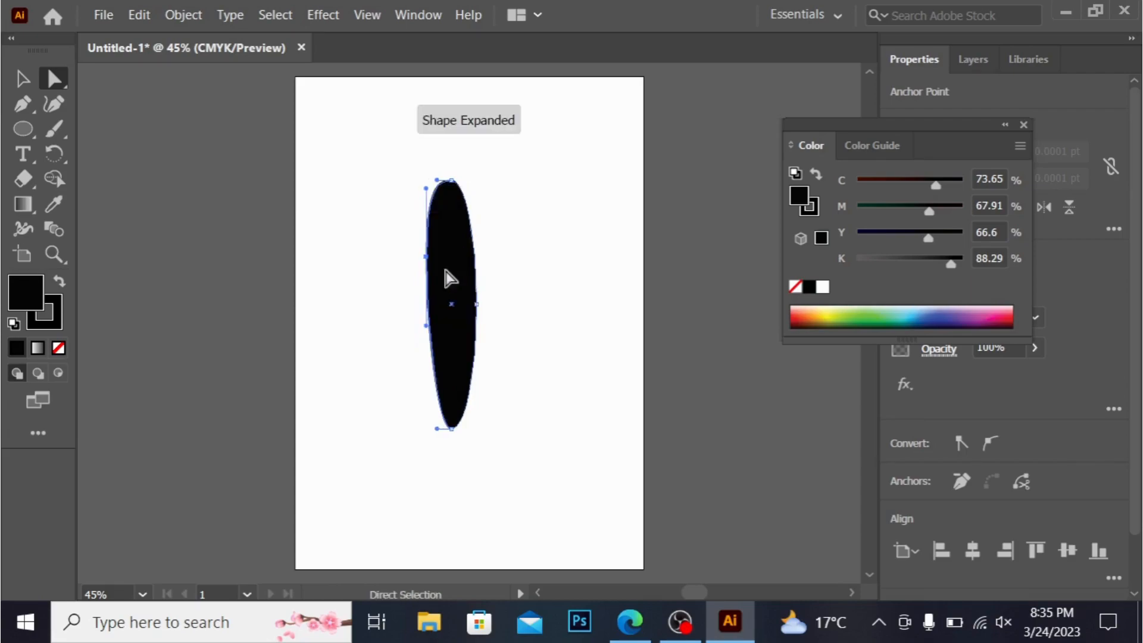
pyautogui.moveTo(474, 298); pyautogui.dragTo(476, 263)
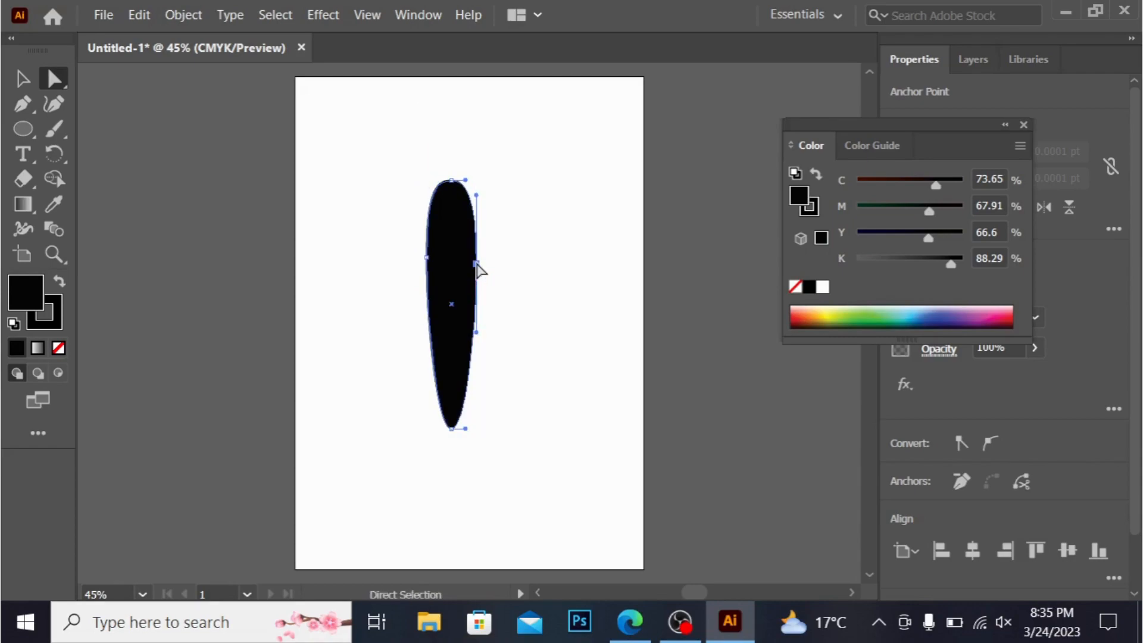
# Step: Convert the bottom anchor point of the reshaped ellipse to a sharp corner and deselect the shape
pyautogui.click(451, 429)
pyautogui.click(956, 443)
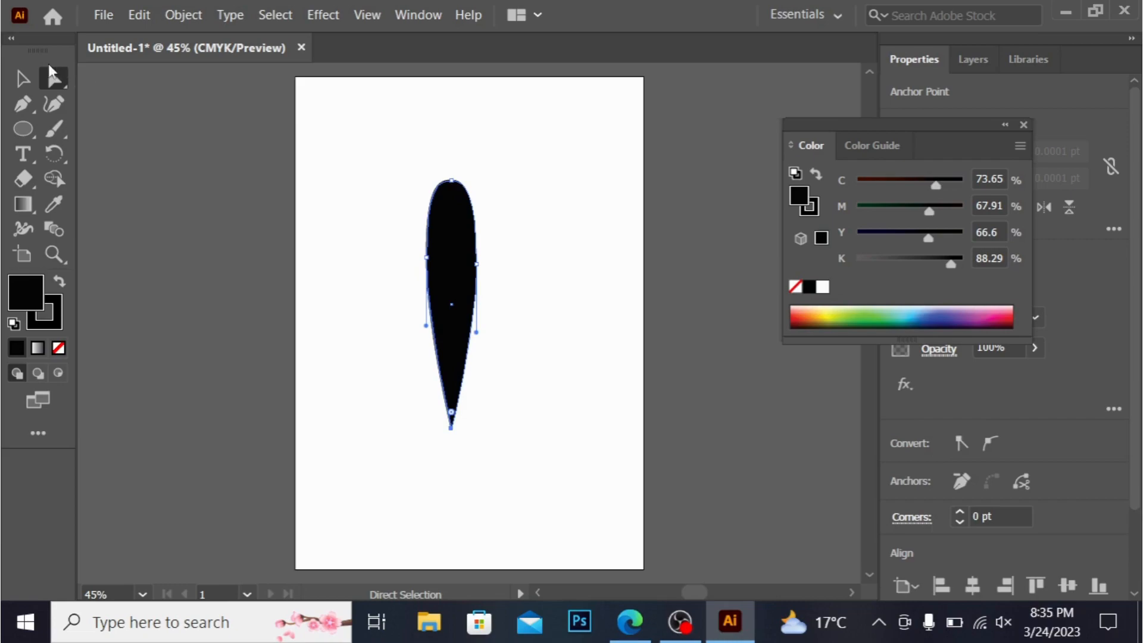
pyautogui.click(20, 85)
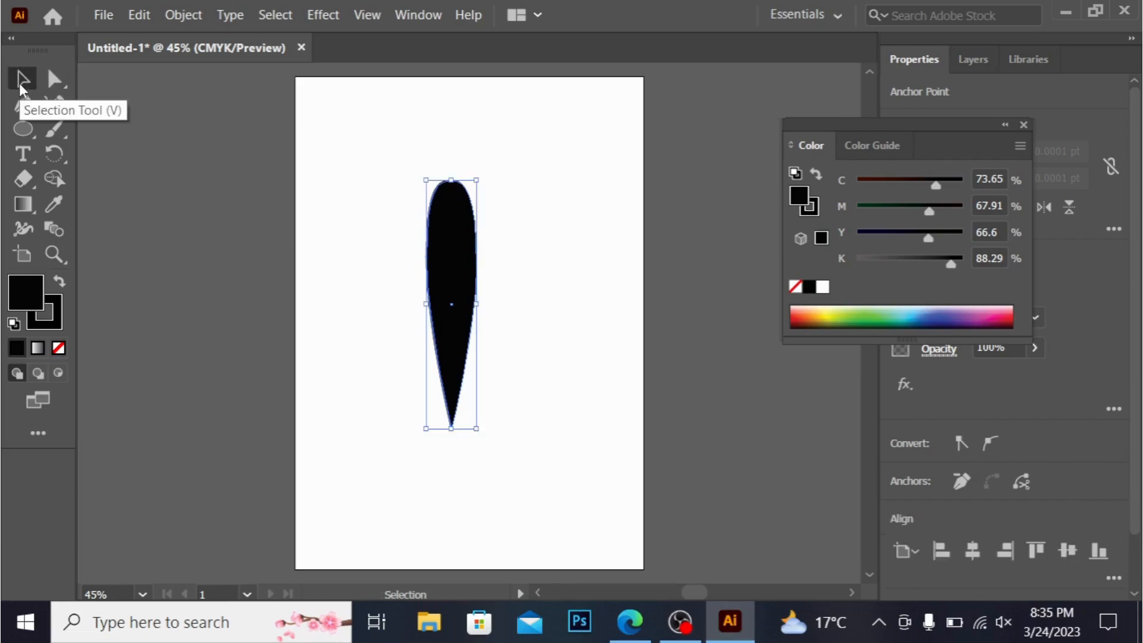
pyautogui.click(187, 138)
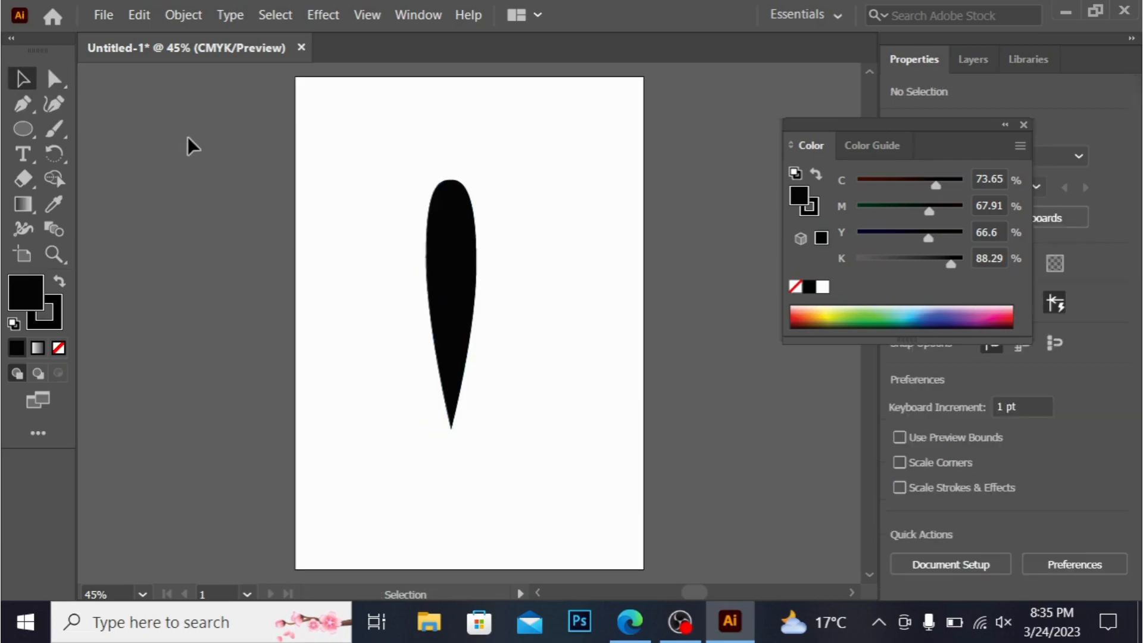
# Step: Draw a circle about 86 pt wide centred under the pointed shape and shift it up closer to the tip
pyautogui.click(23, 128)
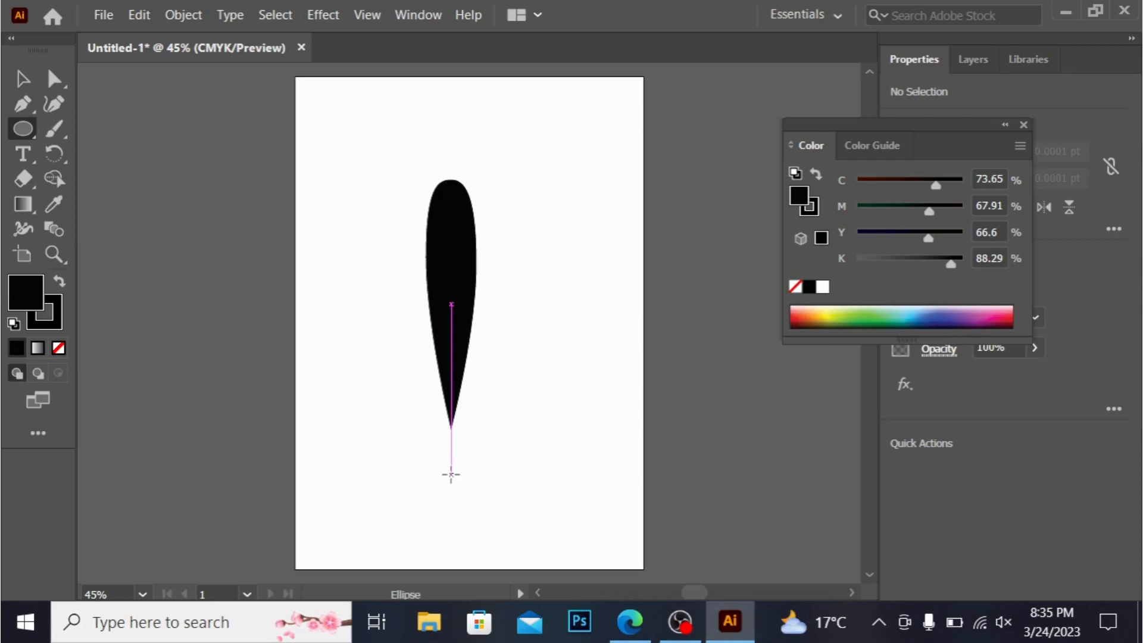
pyautogui.moveTo(451, 474); pyautogui.dragTo(473, 479)
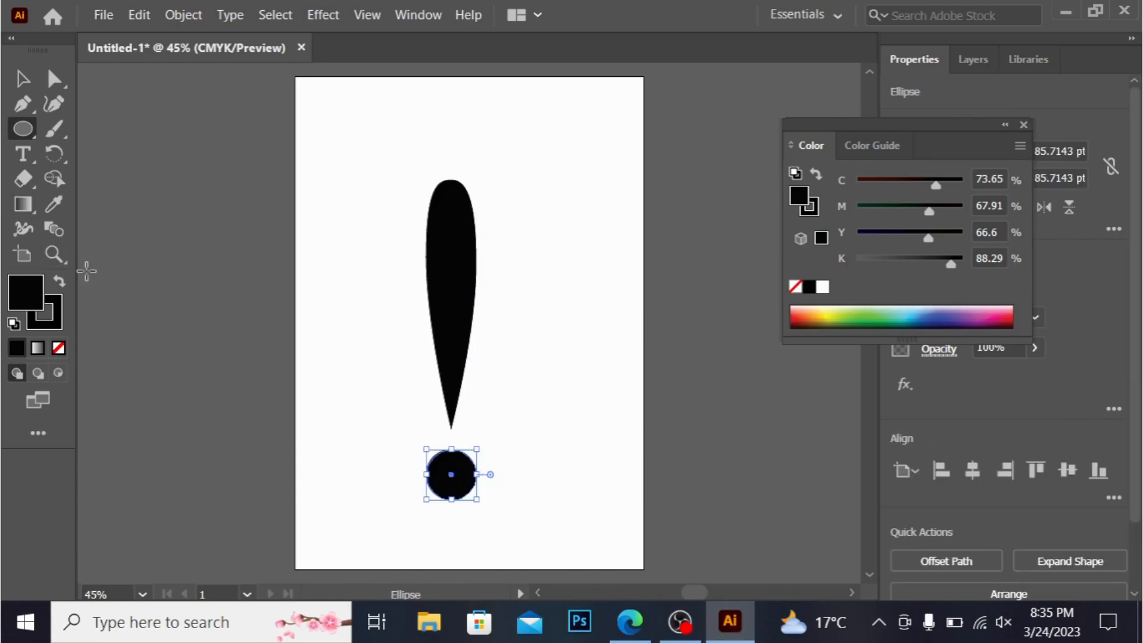
pyautogui.click(45, 80)
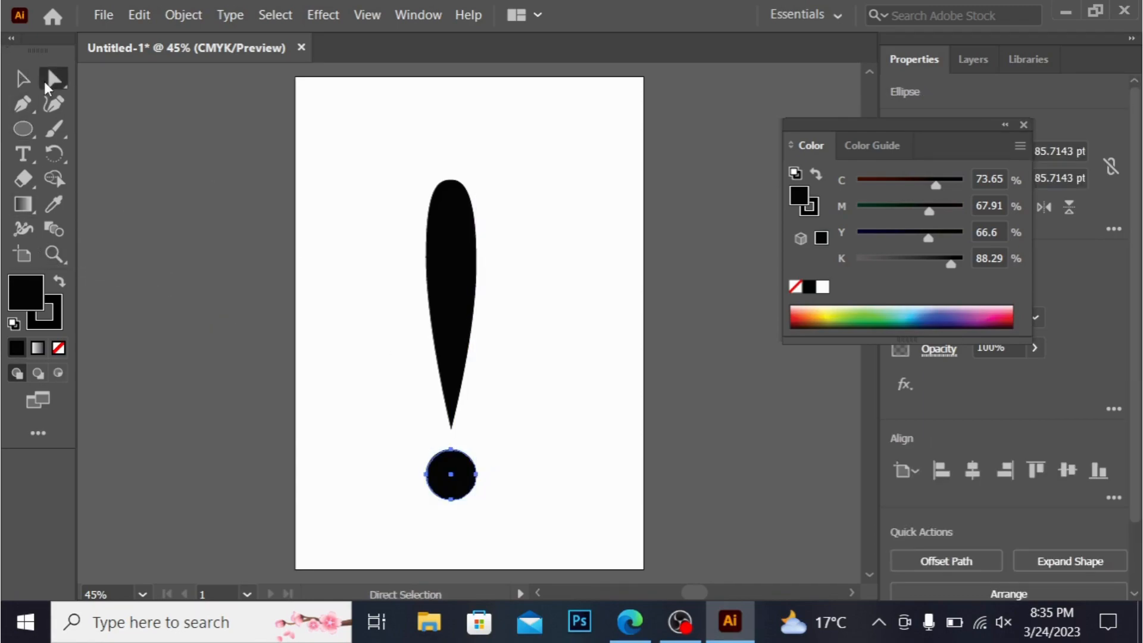
pyautogui.moveTo(454, 466); pyautogui.dragTo(458, 464)
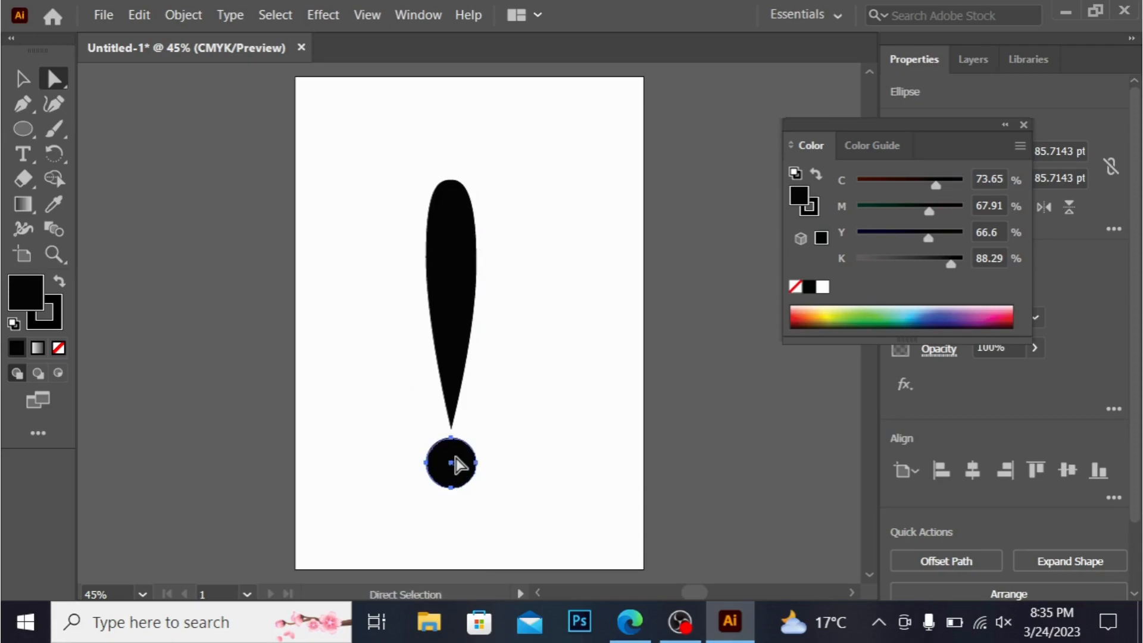
# Step: Create a new Pattern Brush with the default options from the pointed shape and the circle together
pyautogui.click(21, 79)
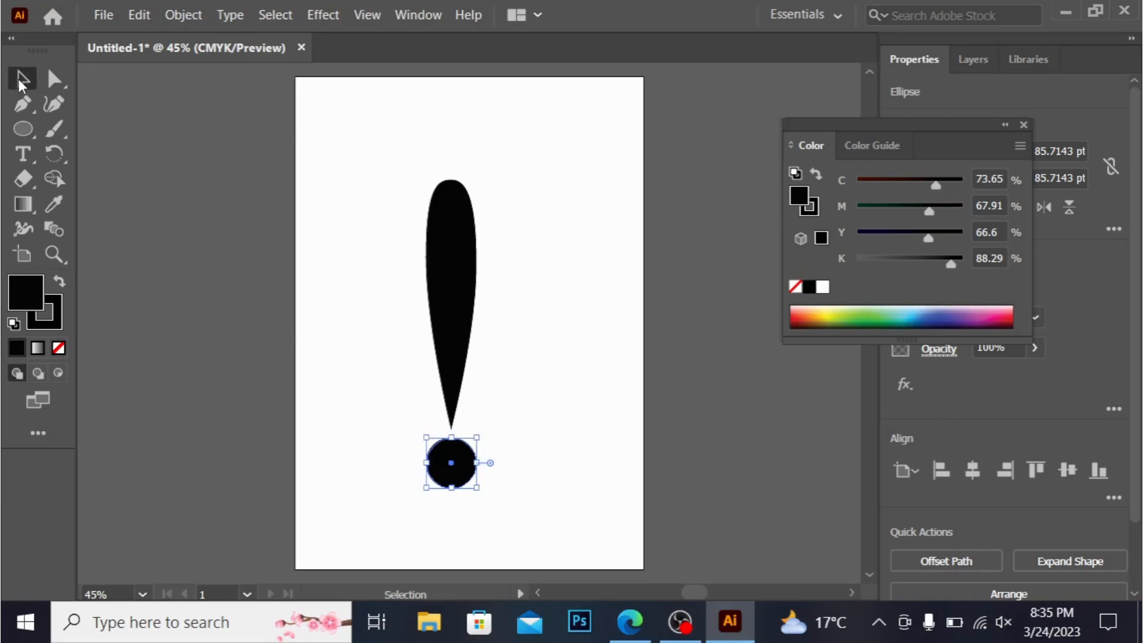
pyautogui.moveTo(380, 146); pyautogui.dragTo(591, 507)
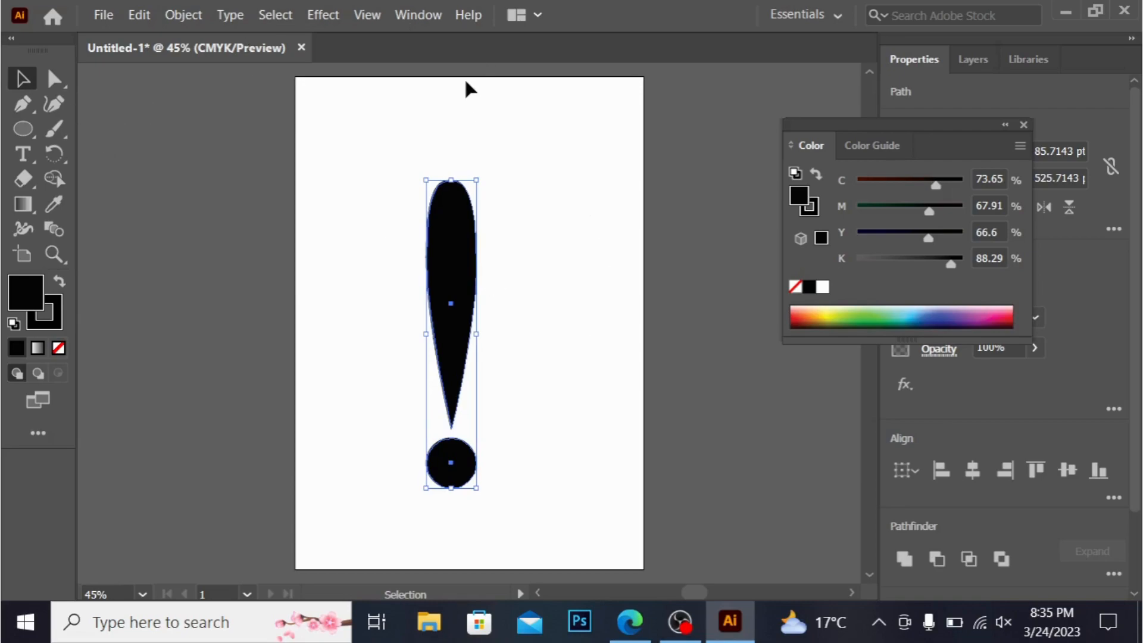
pyautogui.click(418, 14)
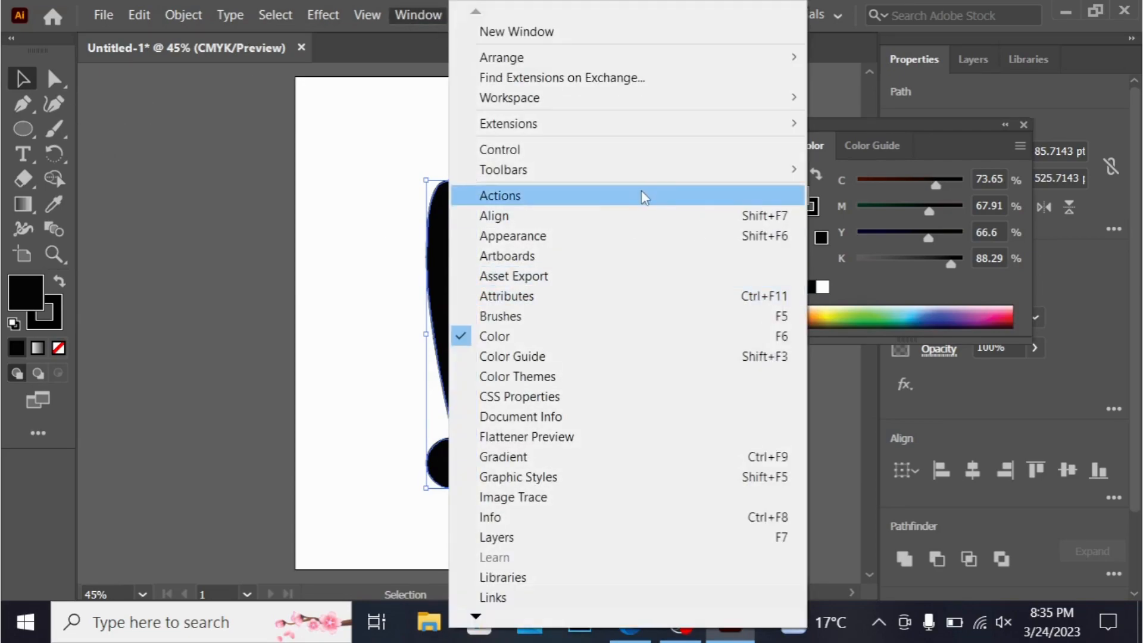
pyautogui.click(593, 316)
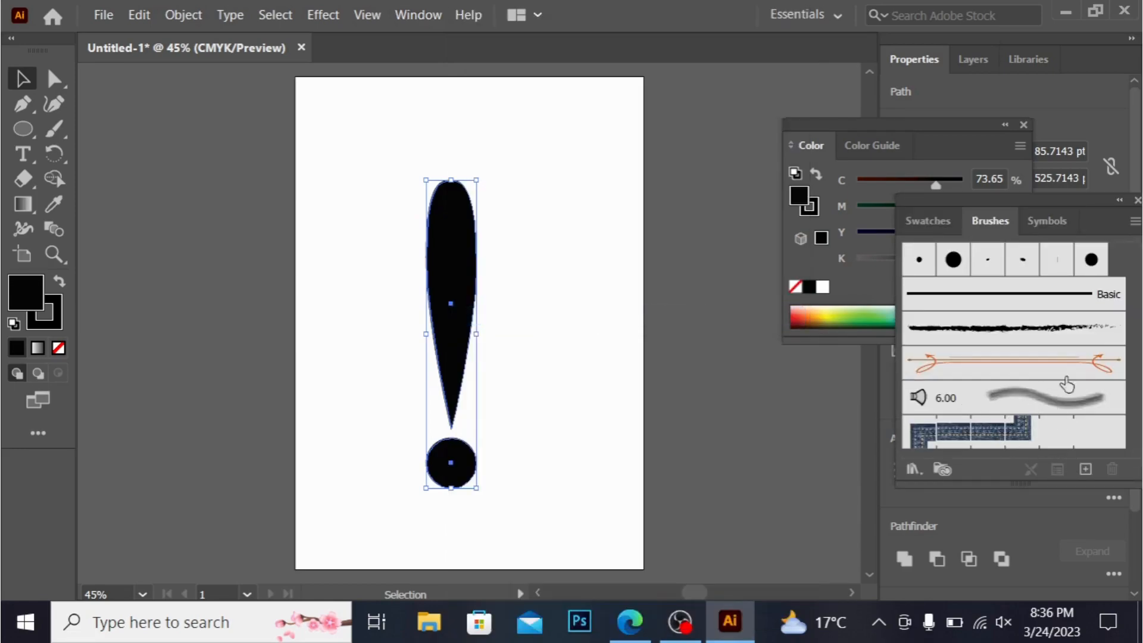
pyautogui.click(1085, 469)
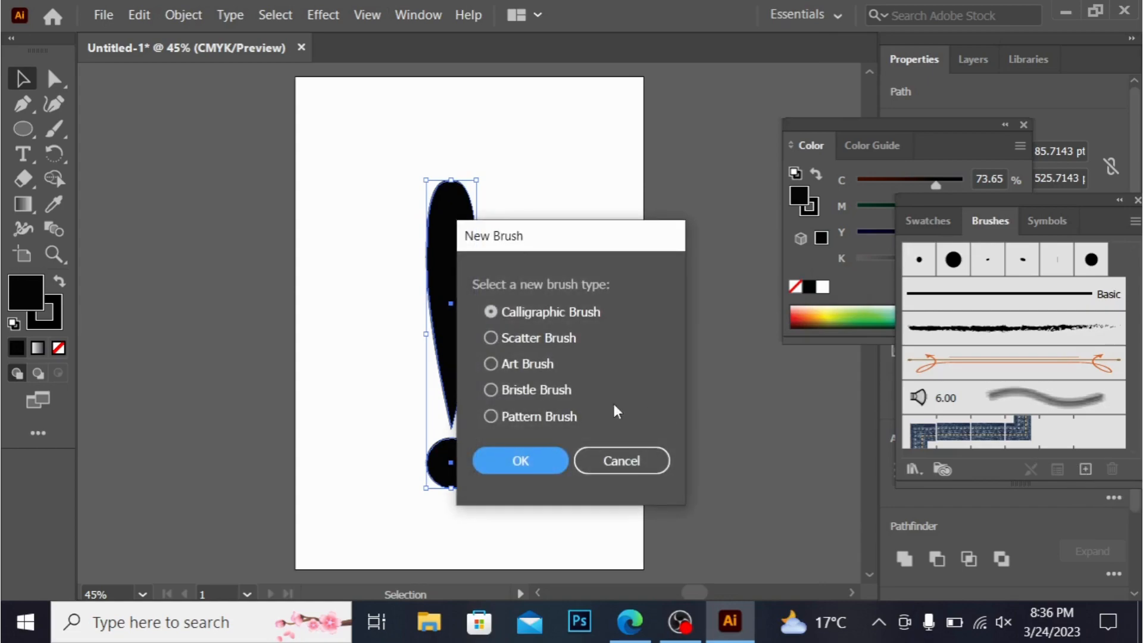
pyautogui.click(489, 415)
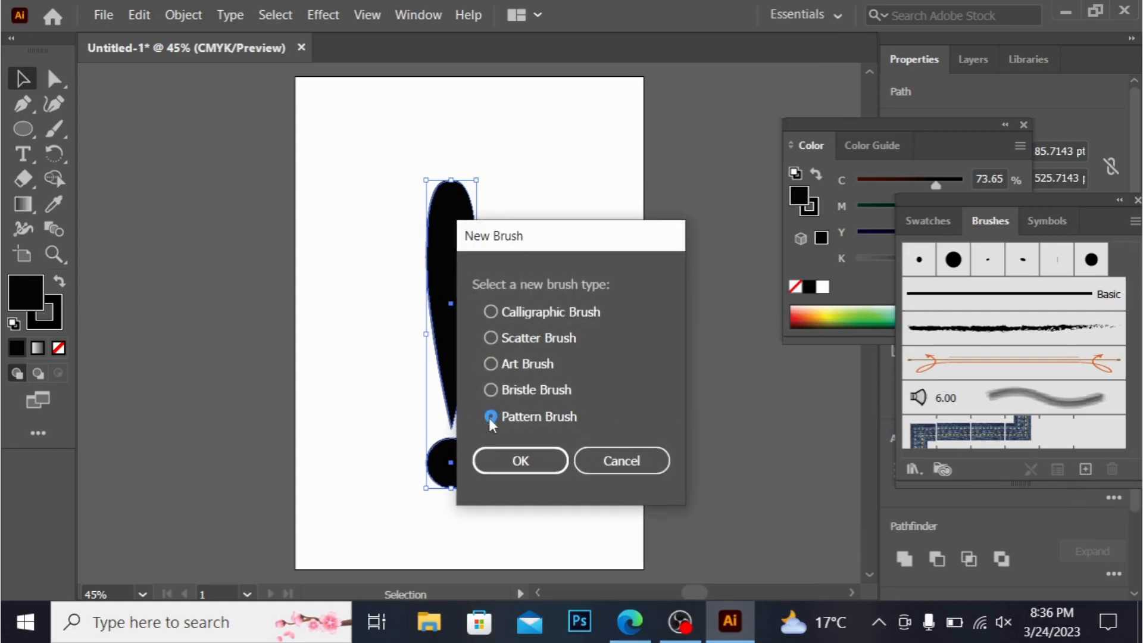
pyautogui.click(521, 462)
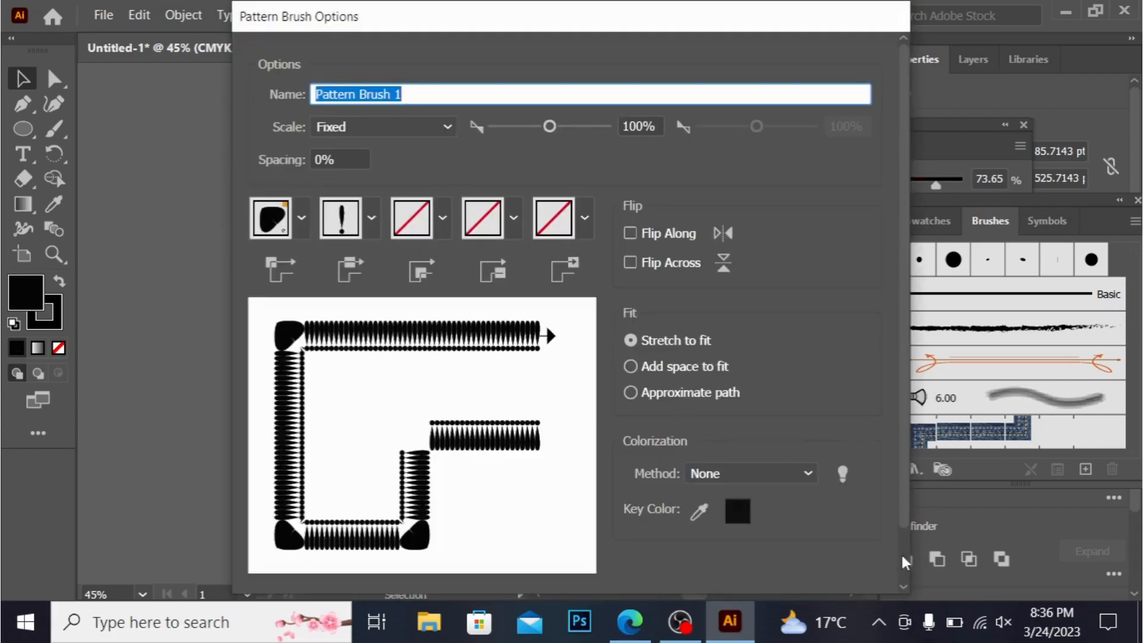
pyautogui.scroll(-2, 901, 562)
pyautogui.click(745, 545)
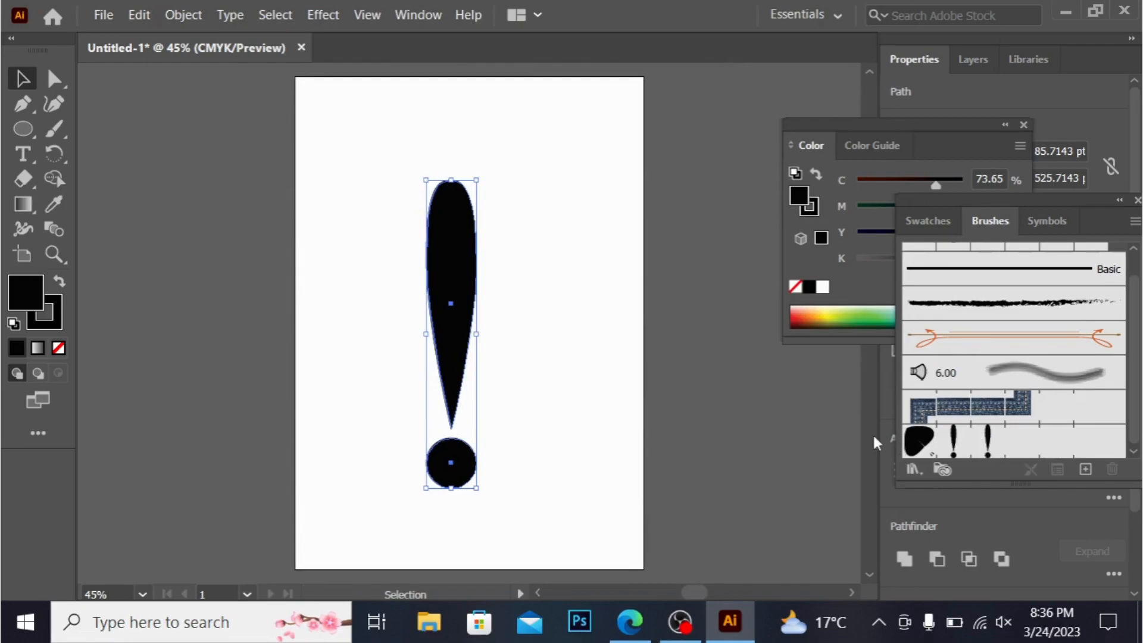
# Step: Move the original shapes off the artboard to its left and draw a circle about 460 pt wide on the artboard
pyautogui.moveTo(450, 236); pyautogui.dragTo(172, 248)
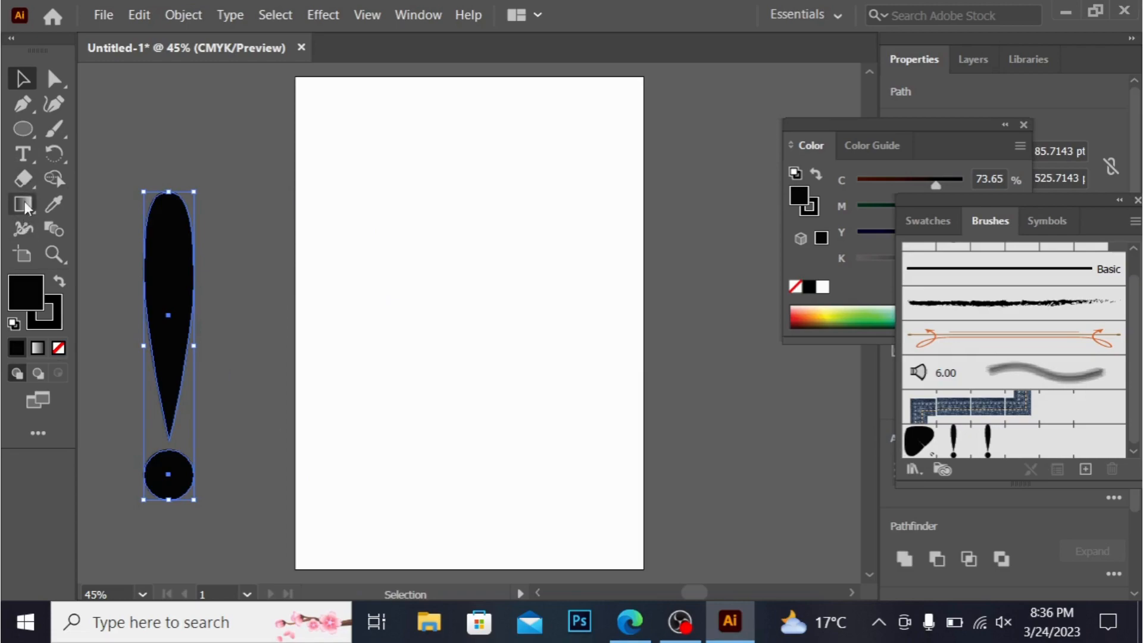
pyautogui.click(22, 129)
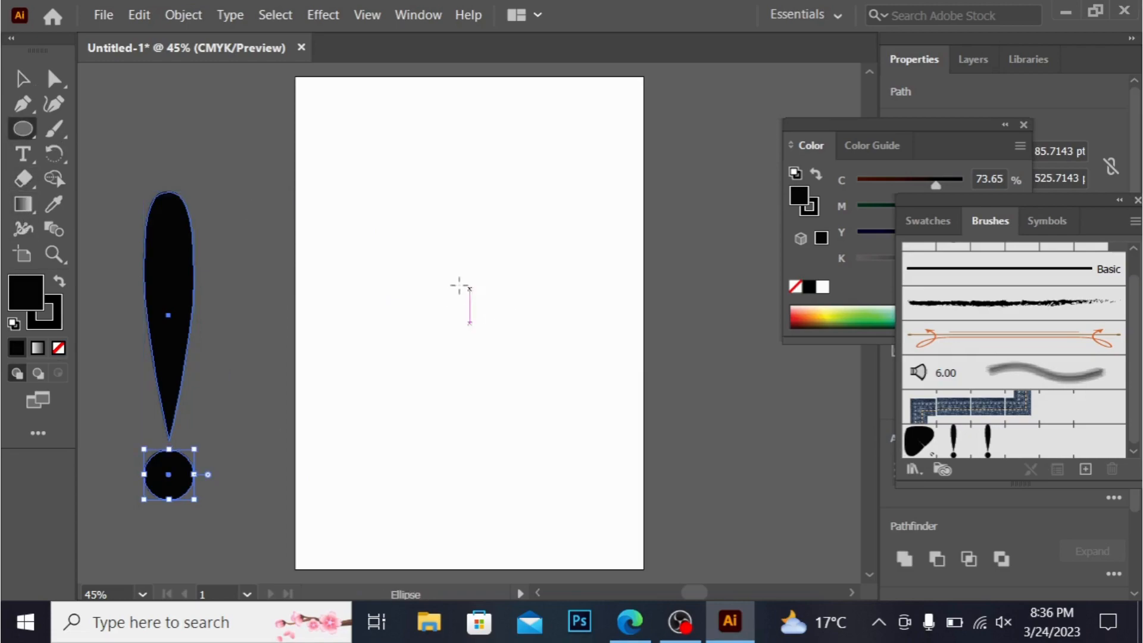
pyautogui.press('alt')
pyautogui.moveTo(475, 273); pyautogui.dragTo(610, 402)
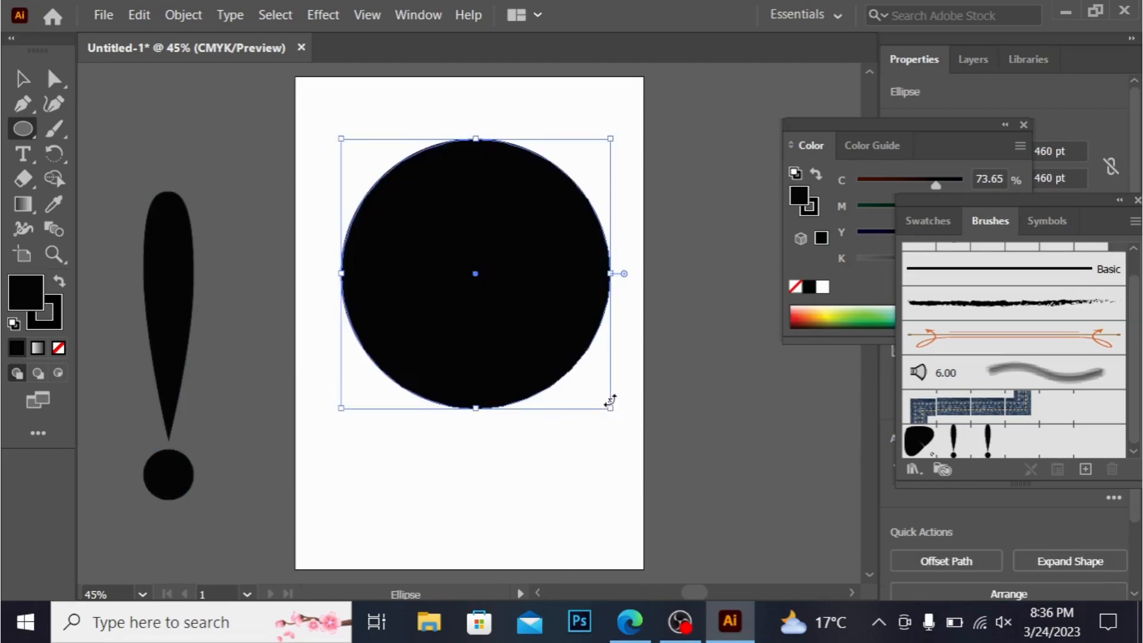
# Step: Set the fill of the large circle to the near-white colour FCF5F5
pyautogui.doubleClick(31, 294)
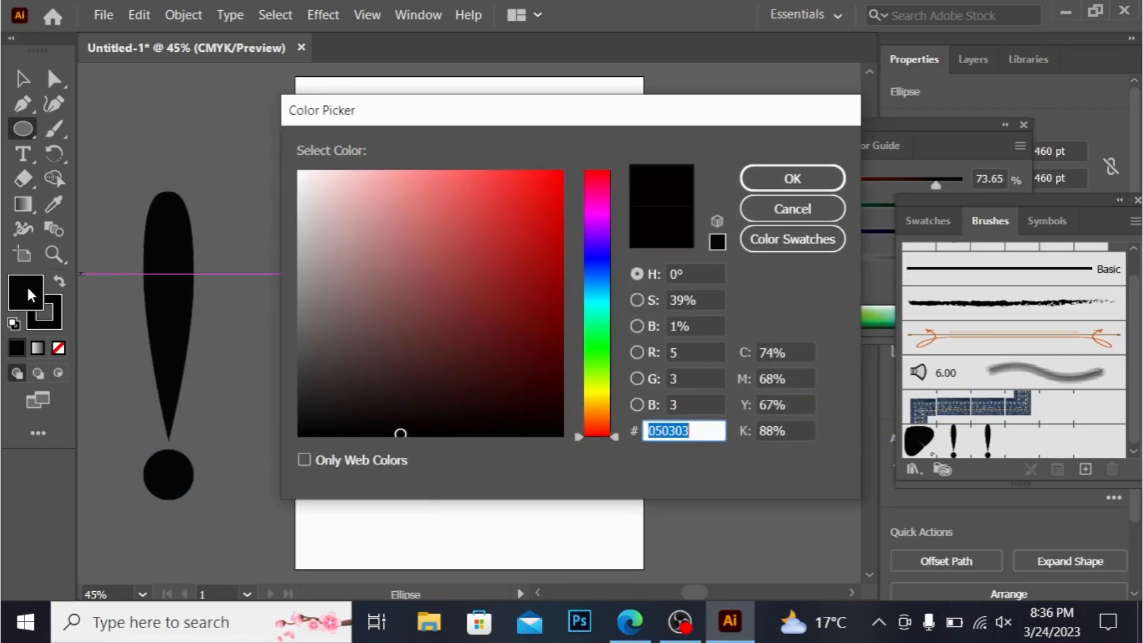
pyautogui.click(304, 173)
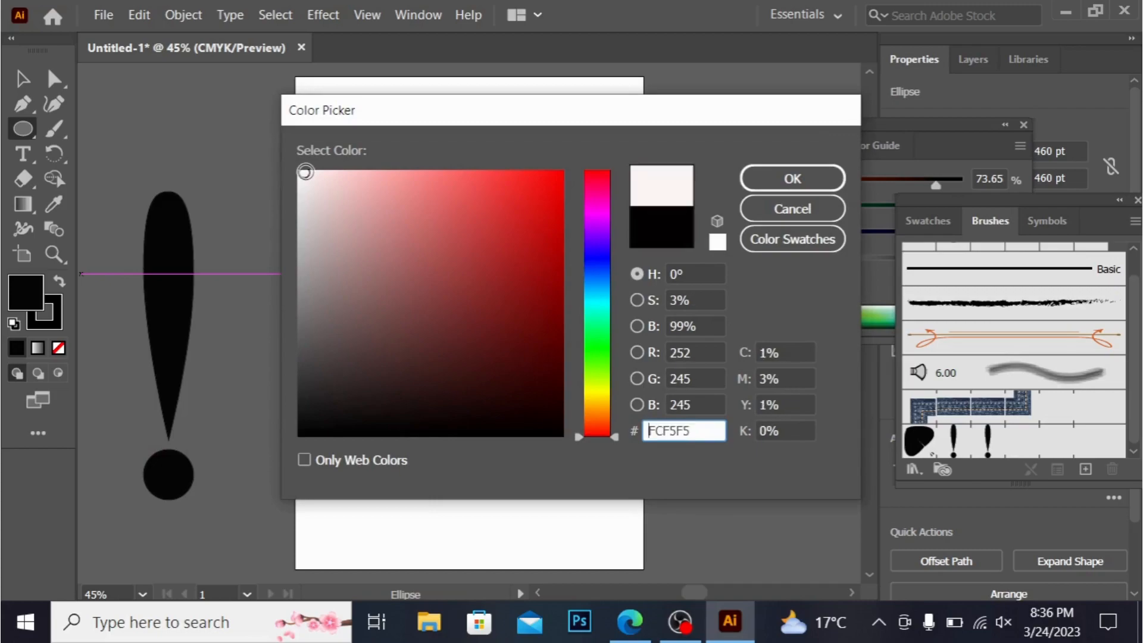
pyautogui.click(832, 185)
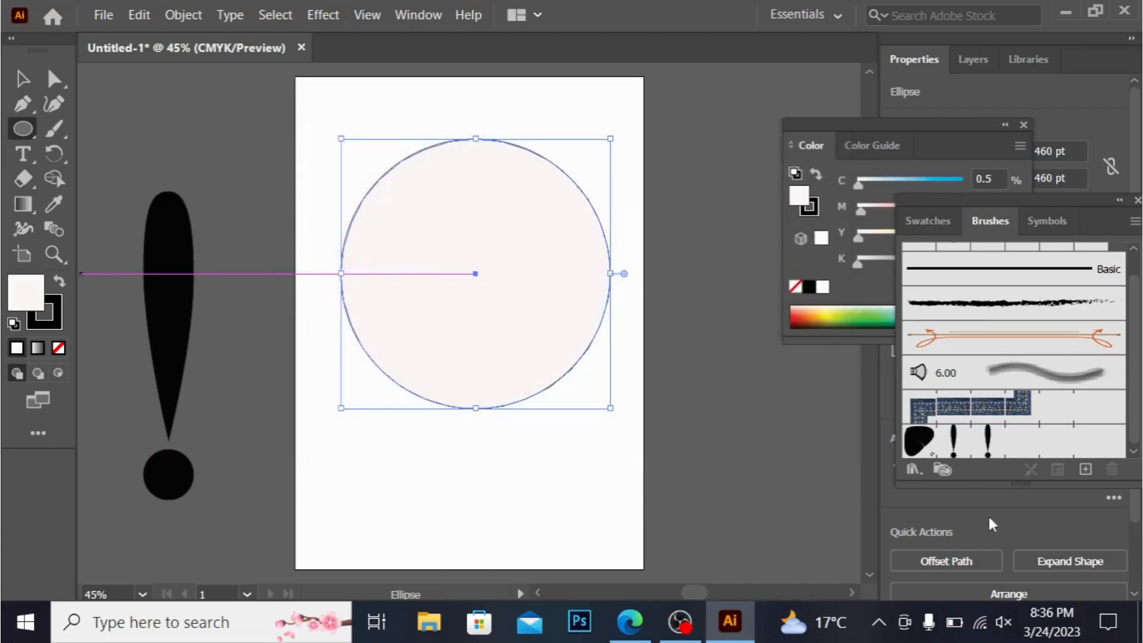
# Step: Apply the new pattern brush to the large circle's outline and close the floating Brushes and Color panels
pyautogui.click(987, 446)
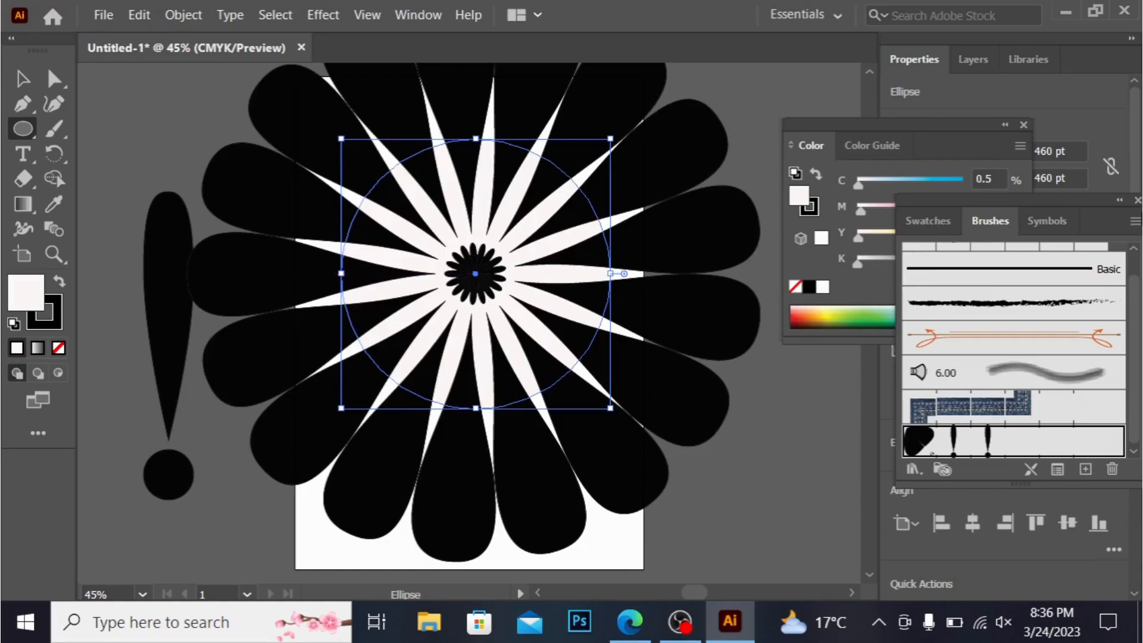
pyautogui.click(1137, 200)
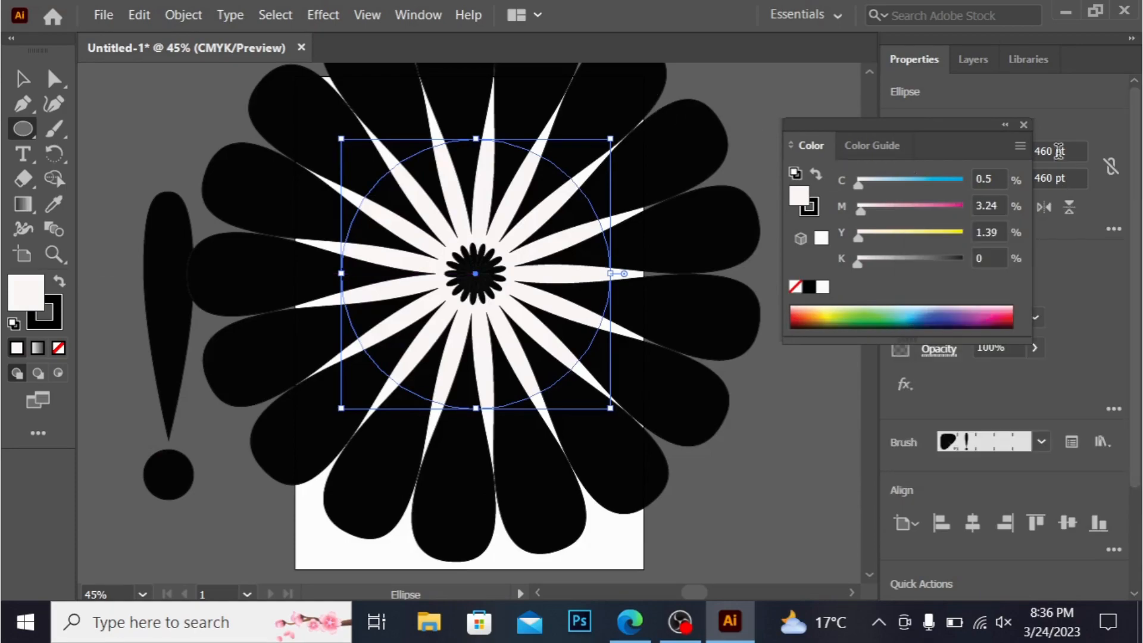
pyautogui.click(1023, 126)
# Step: Try stroke weights of 0.75 pt and 0.5 pt on the brushed circle
pyautogui.click(1034, 317)
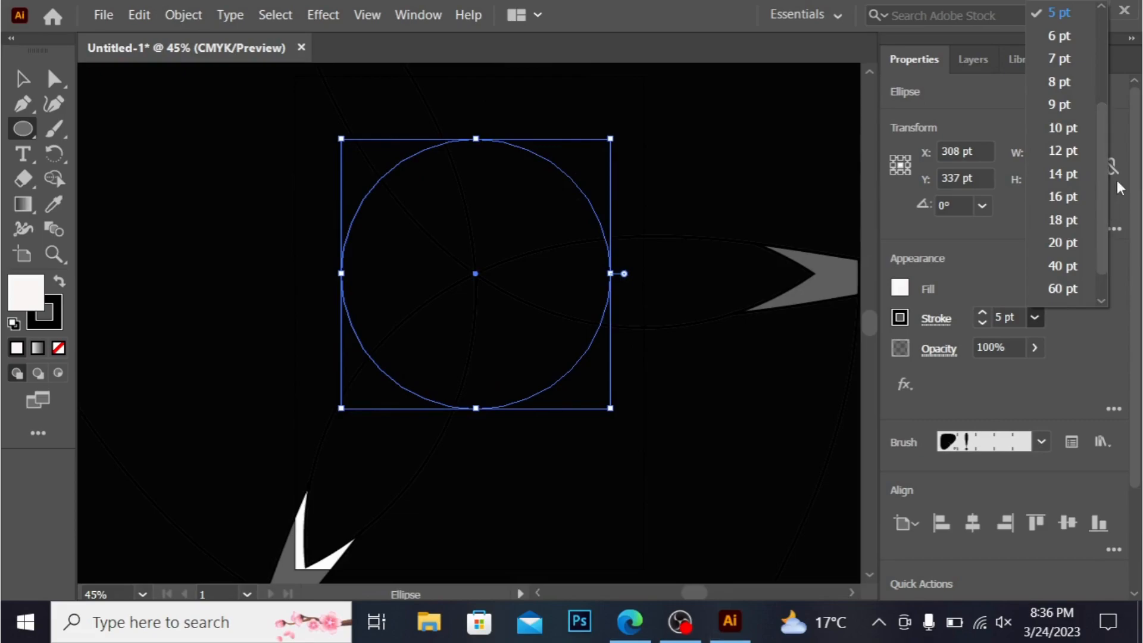
pyautogui.moveTo(1105, 180); pyautogui.dragTo(1108, 47)
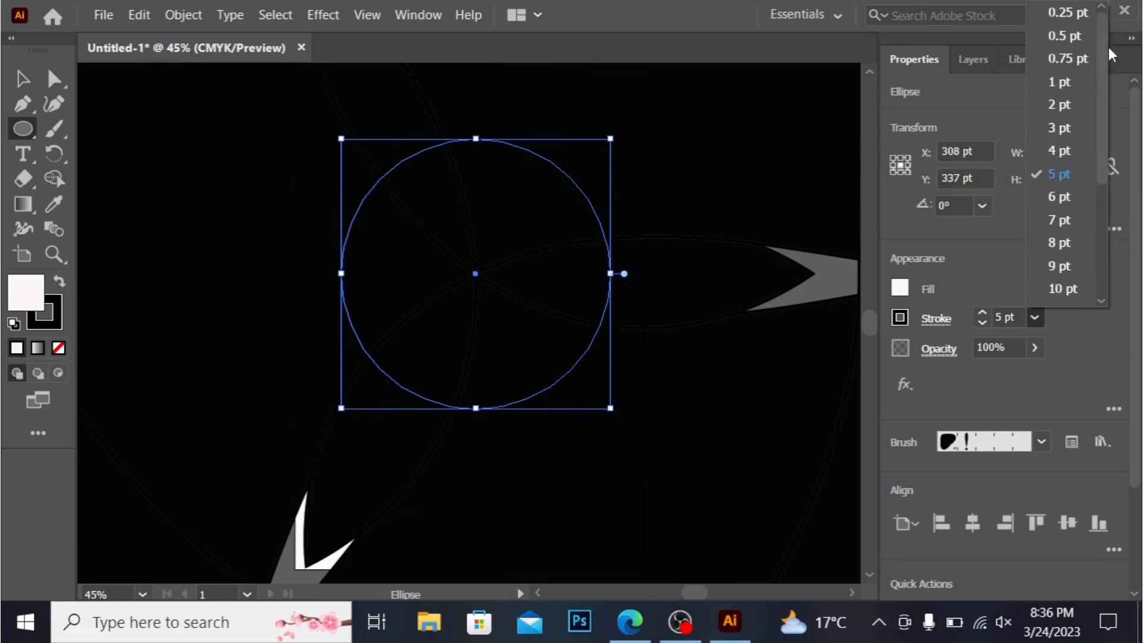
pyautogui.click(1068, 59)
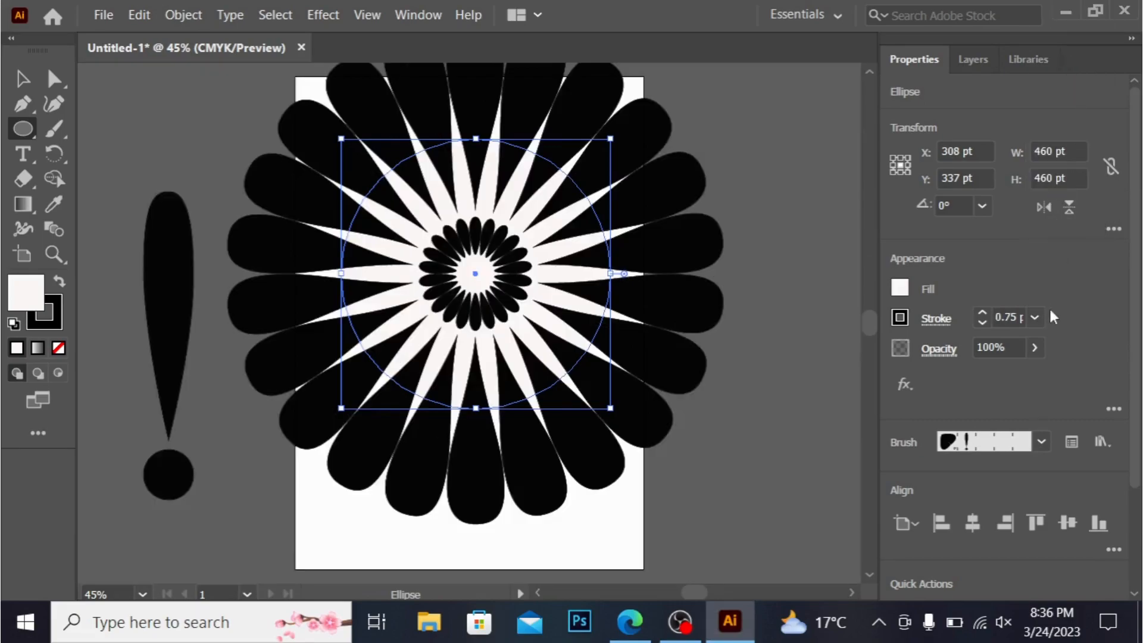
pyautogui.click(1034, 317)
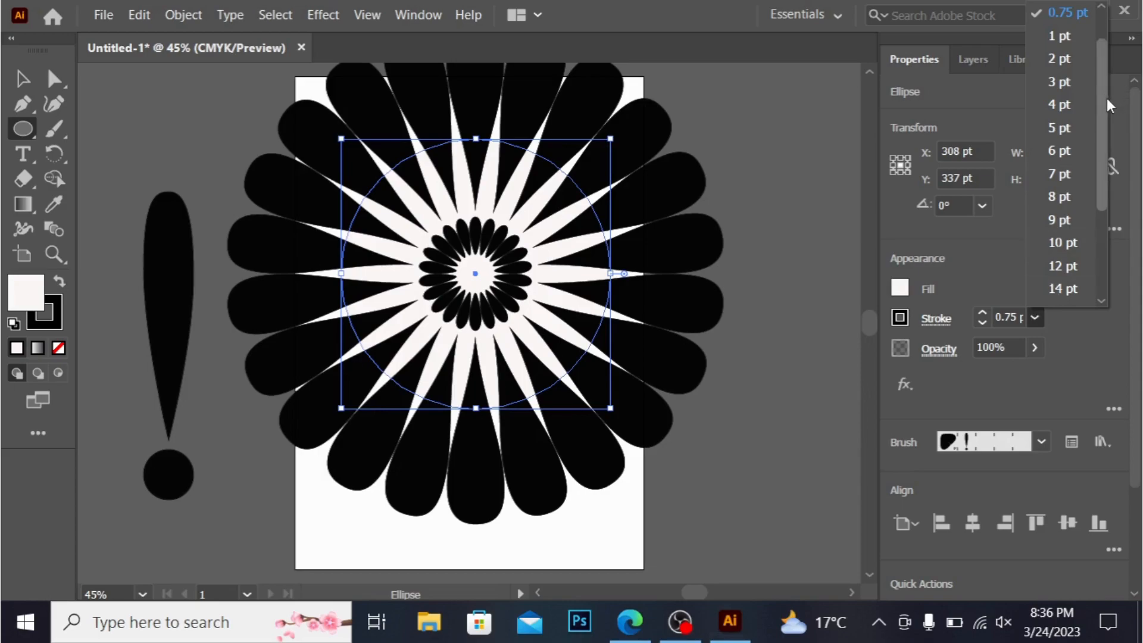
pyautogui.moveTo(1106, 98); pyautogui.dragTo(1105, 42)
pyautogui.click(1065, 38)
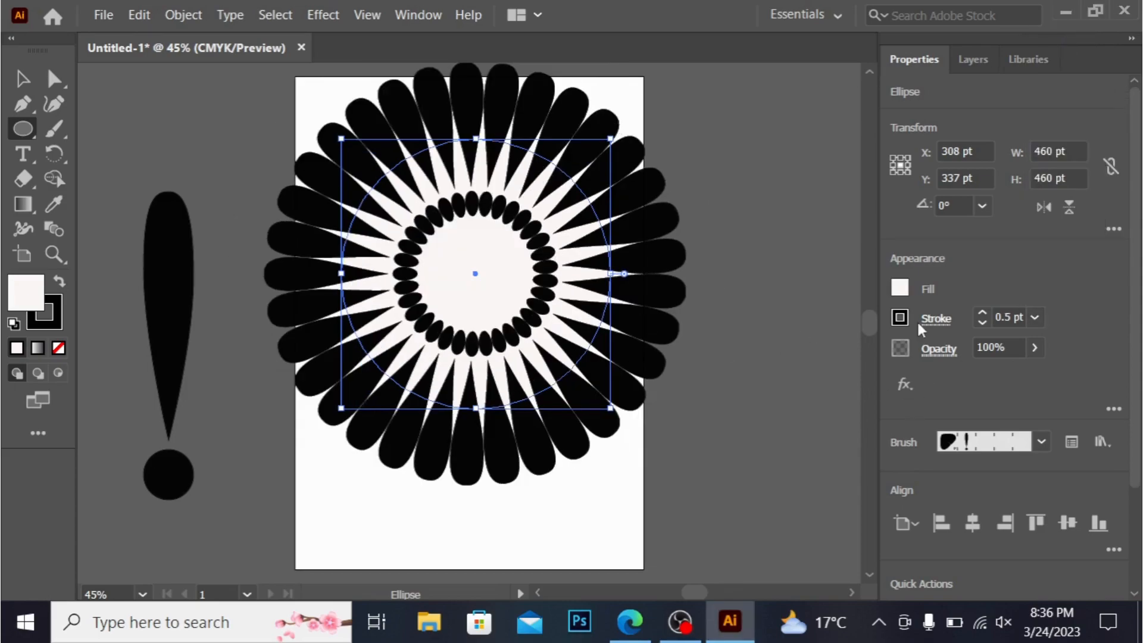
# Step: Set the stroke weight of the brushed circle to 0.25 pt
pyautogui.click(1034, 317)
pyautogui.scroll(1, 1101, 60)
pyautogui.scroll(1, 1104, 27)
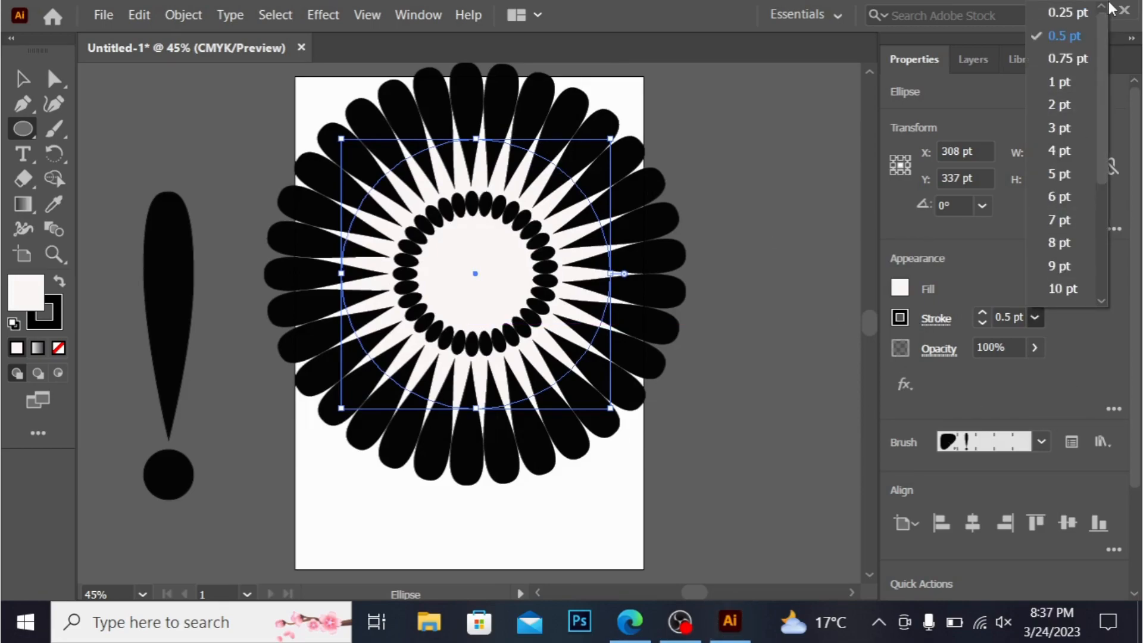
pyautogui.click(1071, 12)
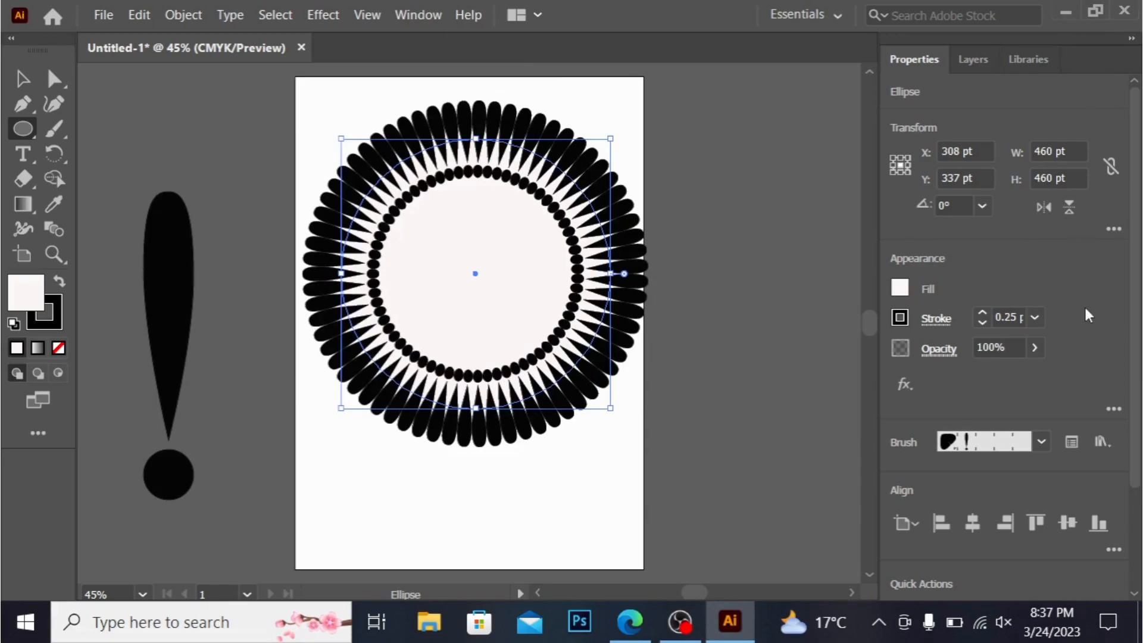
# Step: Try stroke weights of 0.5 pt and 0.75 pt on the brushed circle
pyautogui.click(1033, 324)
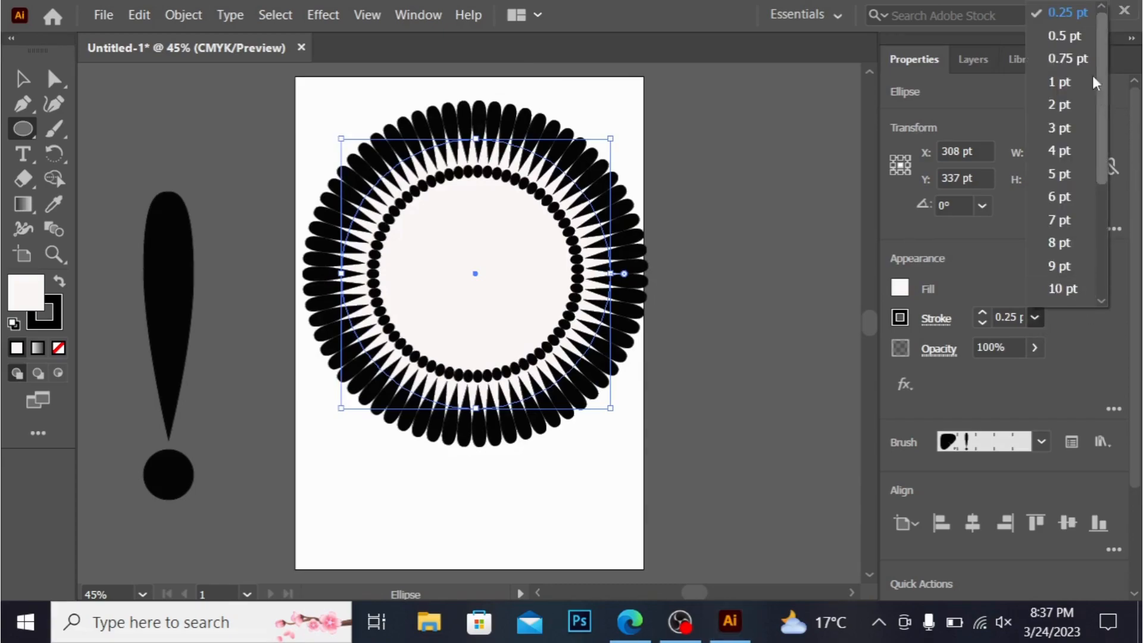
pyautogui.click(1065, 37)
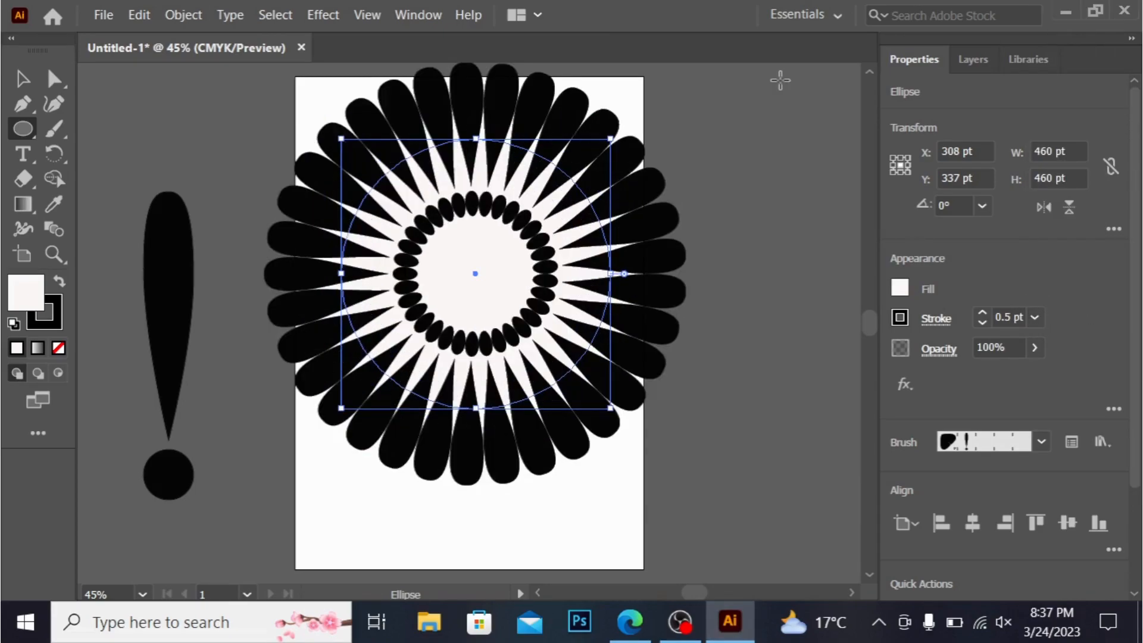
pyautogui.click(1034, 316)
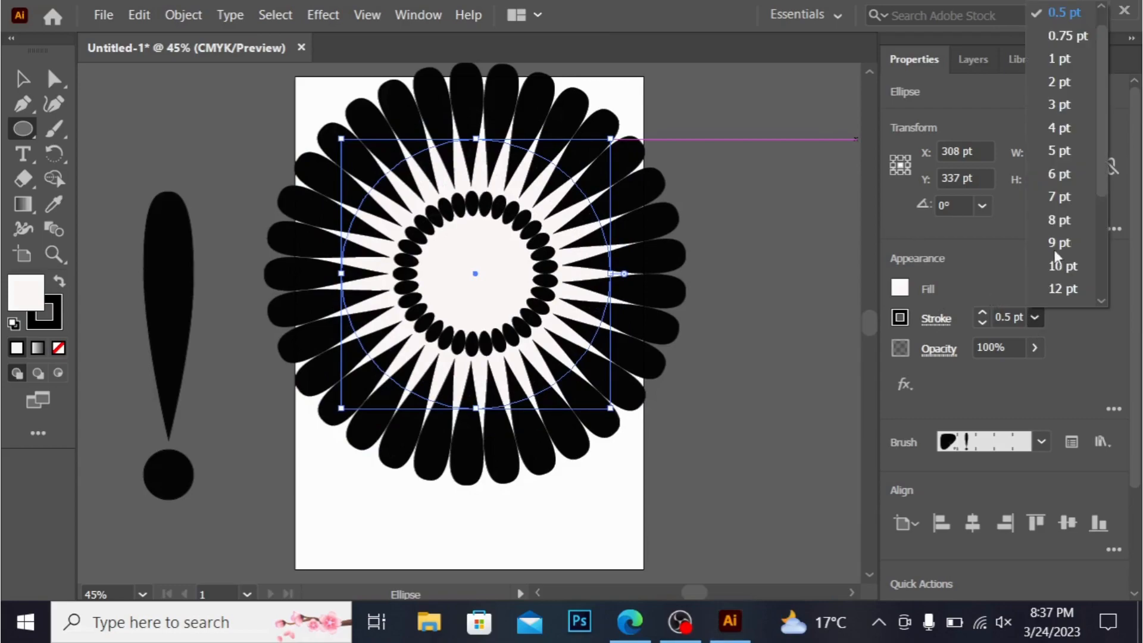
pyautogui.click(1065, 30)
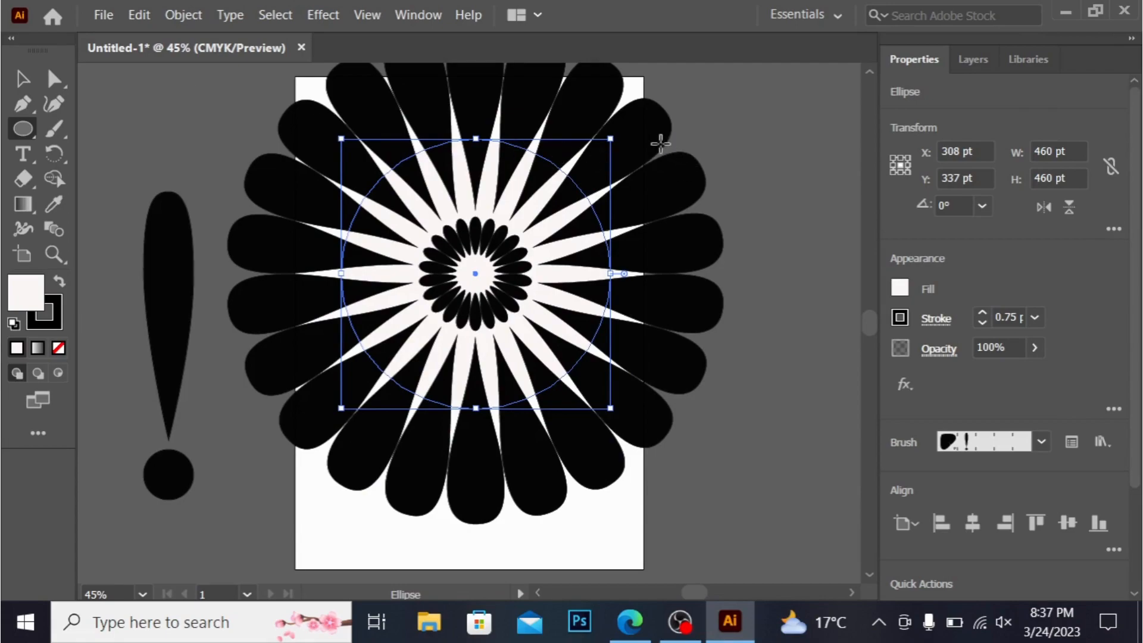
# Step: Shrink the brushed circle to about 233 by 241 pt and set its stroke weight to 0.5 pt
pyautogui.moveTo(610, 139); pyautogui.dragTo(500, 246)
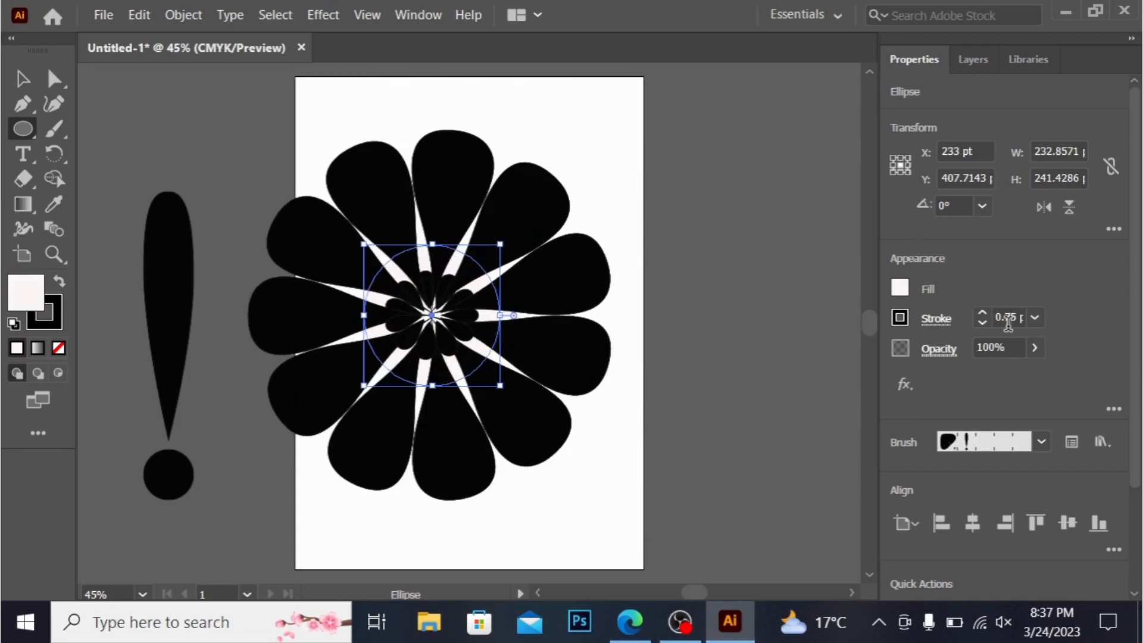
pyautogui.click(1035, 317)
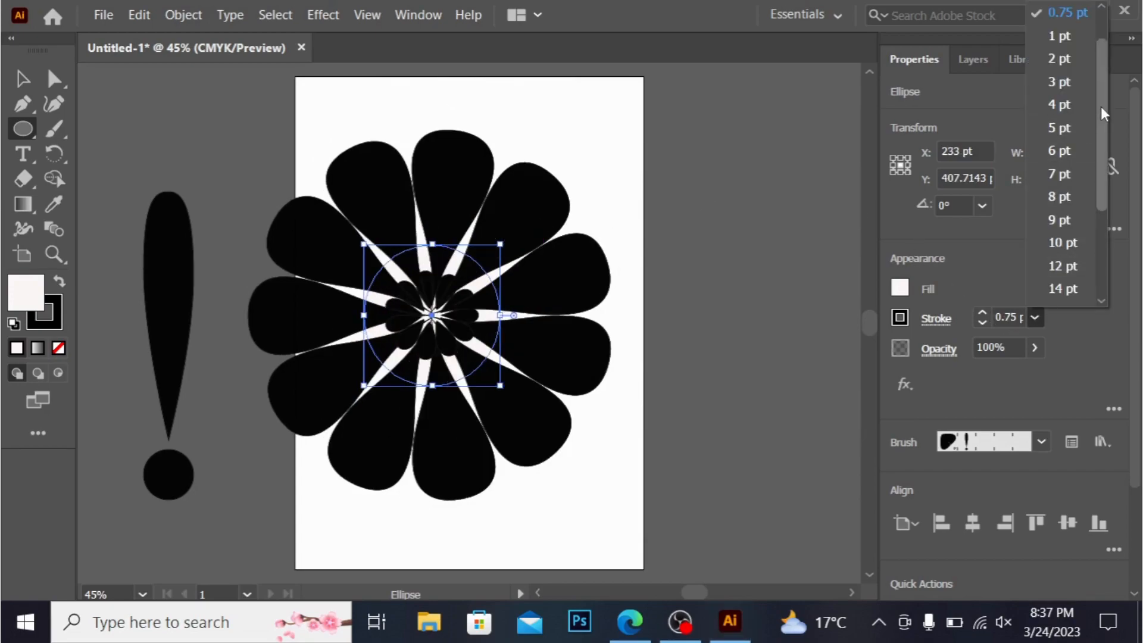
pyautogui.moveTo(1101, 105); pyautogui.dragTo(1101, 44)
pyautogui.click(1061, 30)
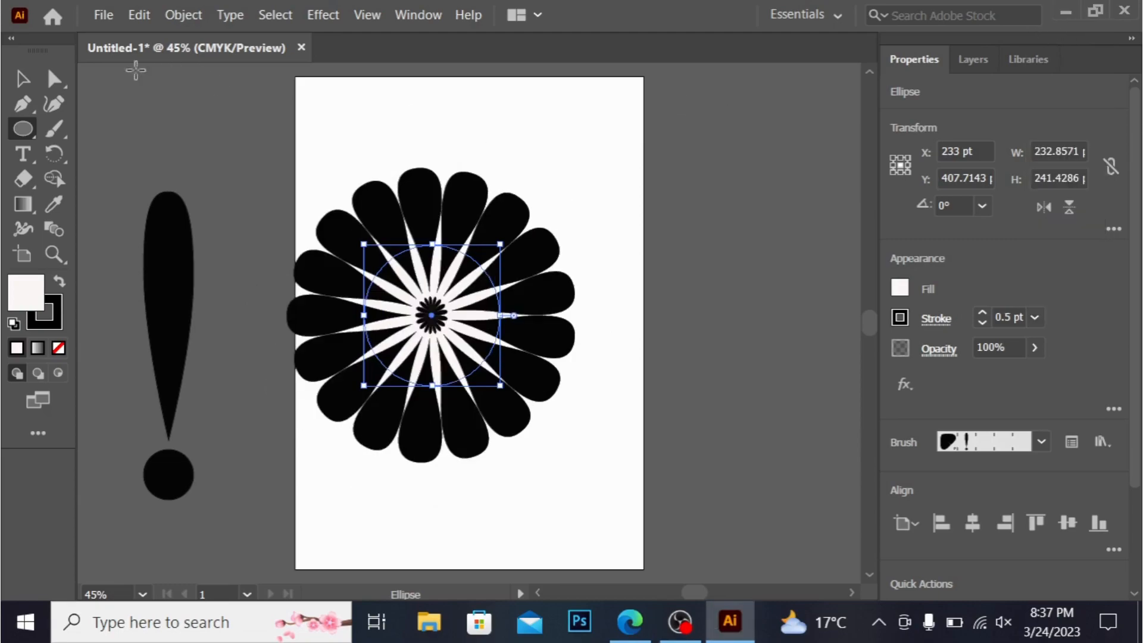
# Step: Move the brushed circle to the horizontal middle of the artboard, at about X 298 pt and Y 381 pt
pyautogui.click(24, 80)
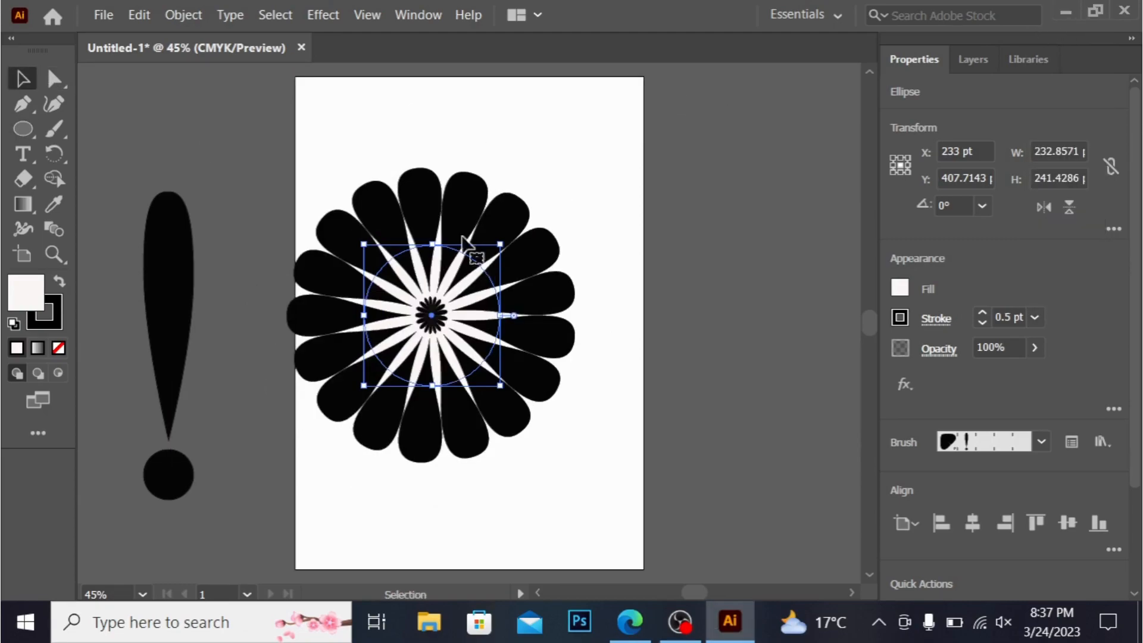
pyautogui.moveTo(477, 245); pyautogui.dragTo(503, 210)
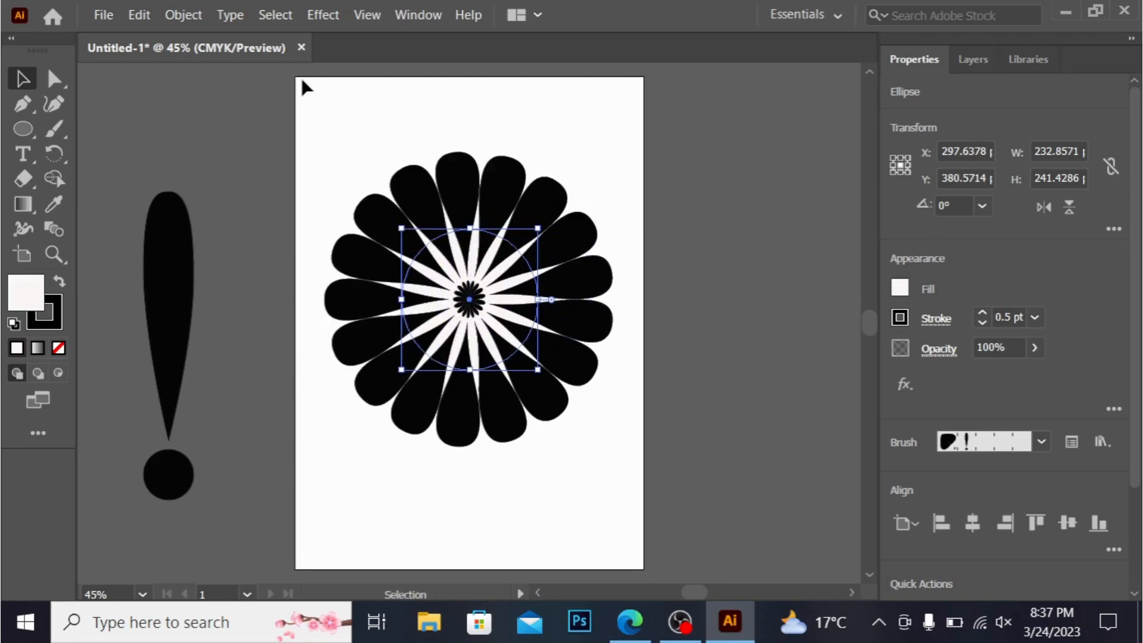
pyautogui.click(262, 97)
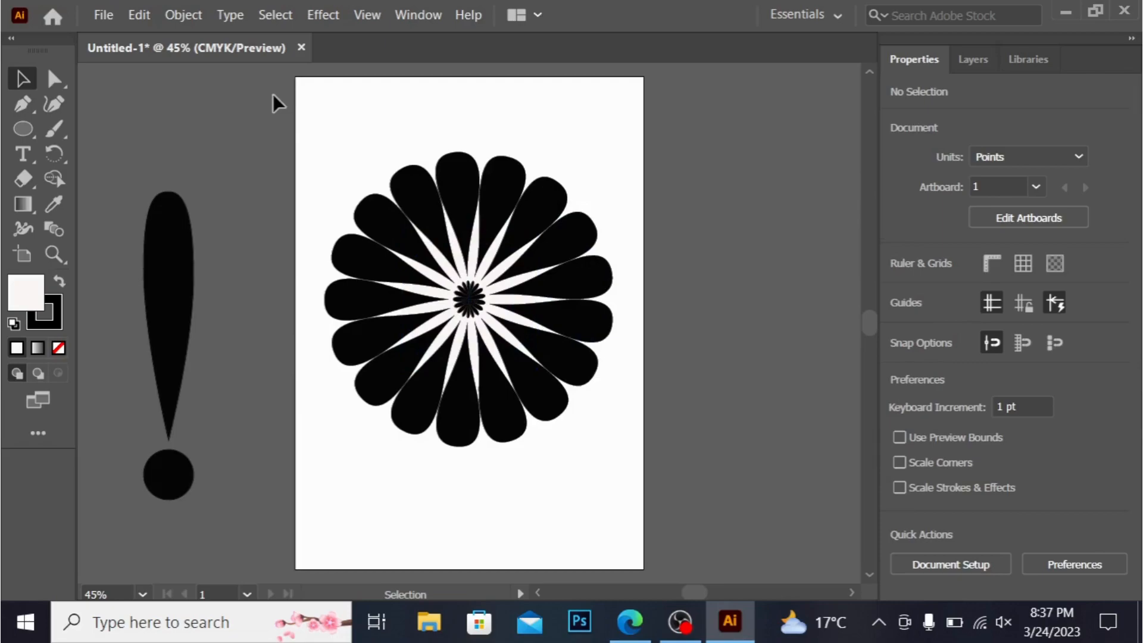
pyautogui.click(501, 236)
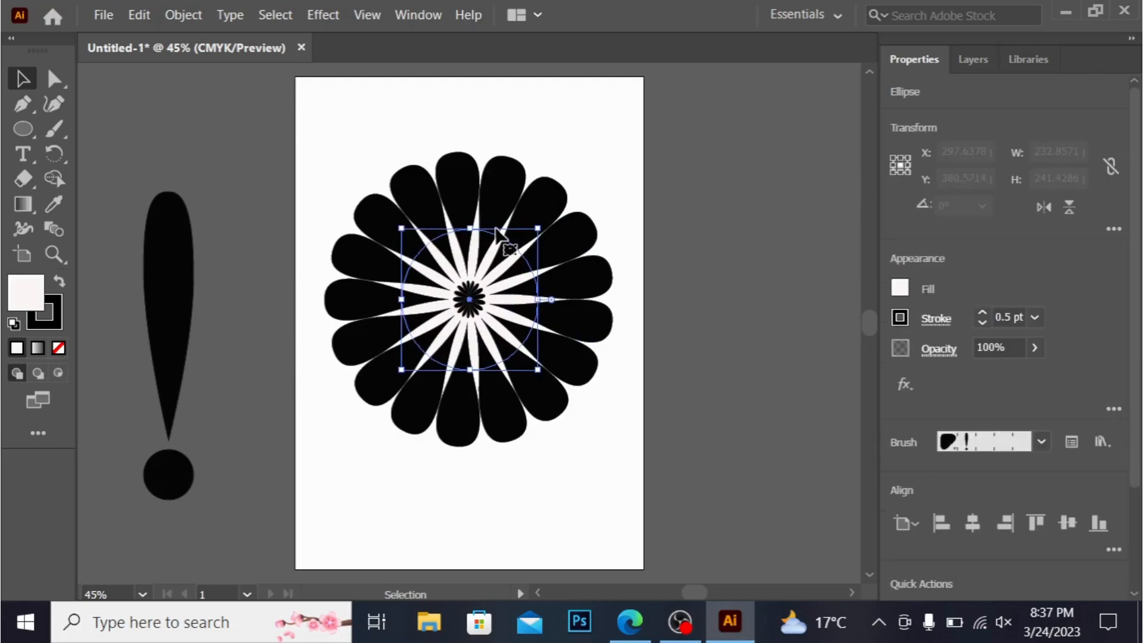
# Step: Set the brushed circle's stroke weight to 0.25 pt and enlarge it around its centre to about 457 by 474 pt
pyautogui.click(1040, 310)
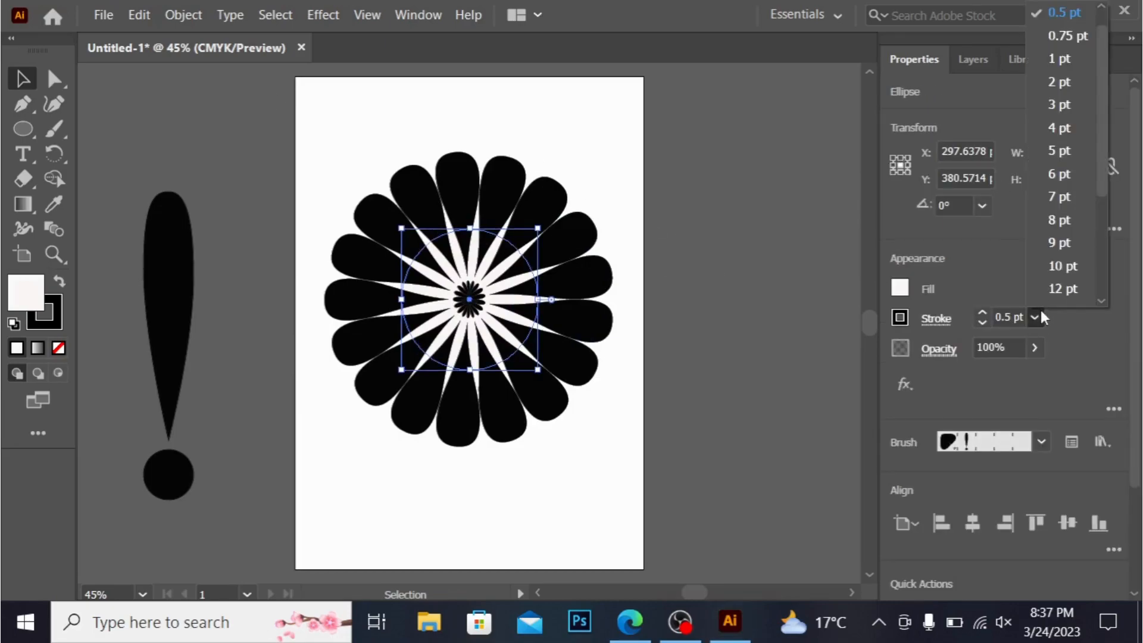
pyautogui.moveTo(1101, 36); pyautogui.dragTo(1101, 14)
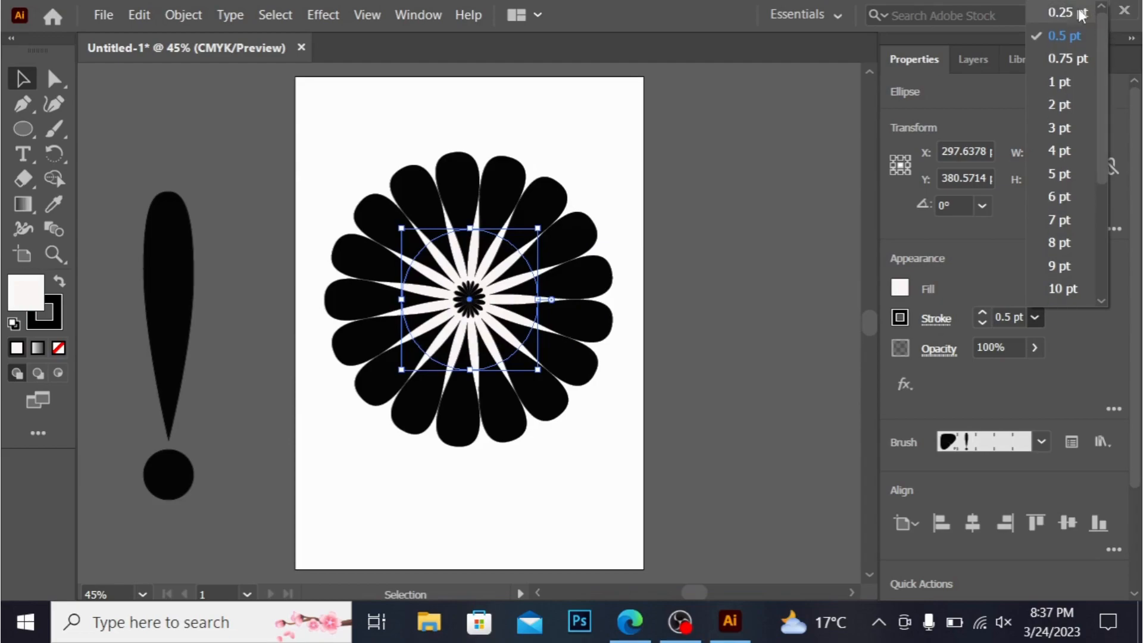
pyautogui.click(1067, 13)
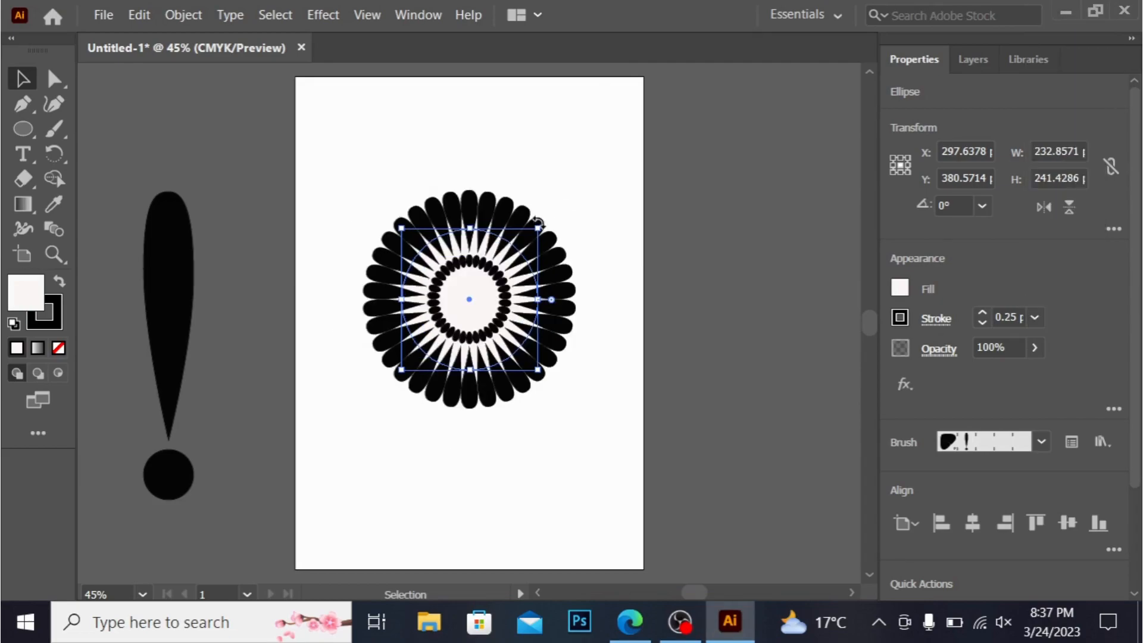
pyautogui.moveTo(537, 226); pyautogui.dragTo(606, 159)
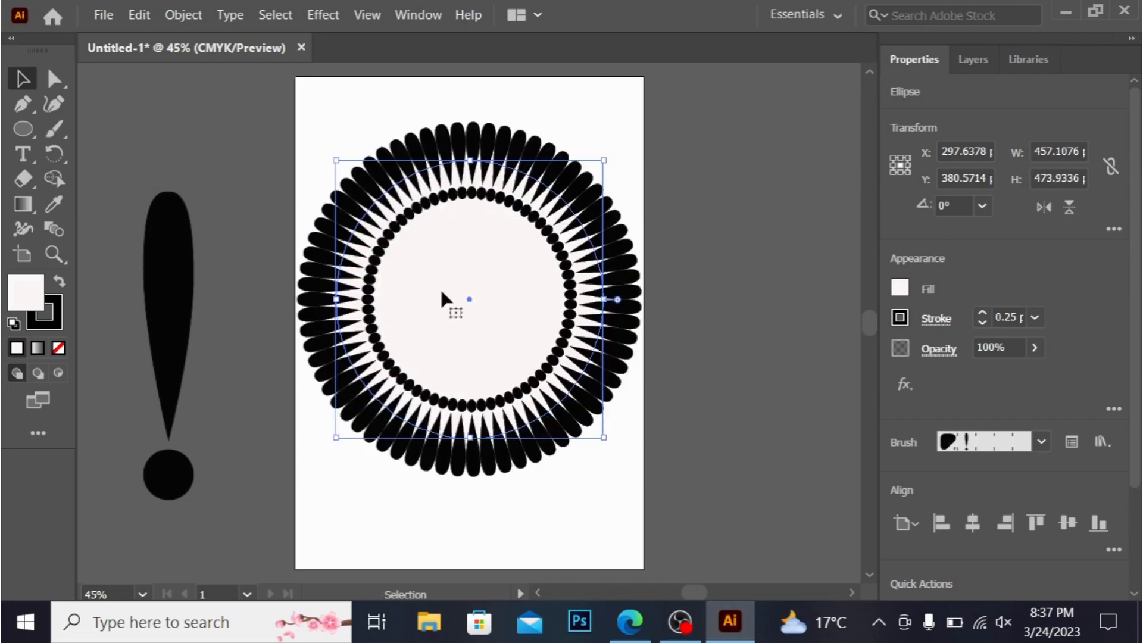
# Step: Draw a circle about 235 pt across inside the large ornament and apply the teardrop-and-dot pattern brush to it
pyautogui.press('l')
pyautogui.moveTo(470, 293); pyautogui.dragTo(538, 318)
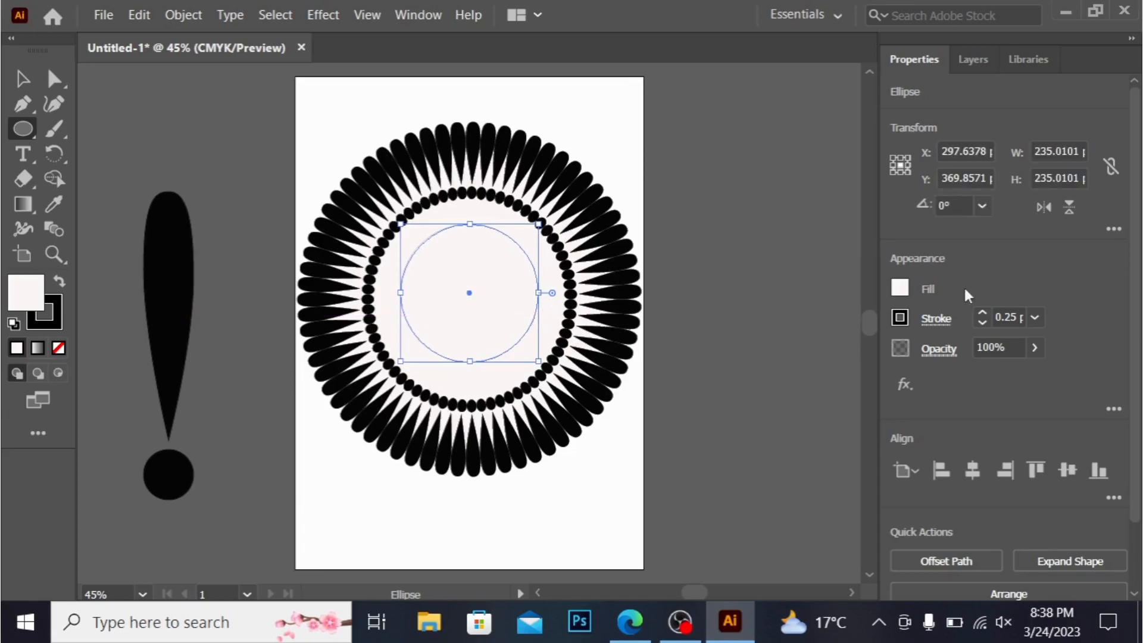
pyautogui.click(407, 14)
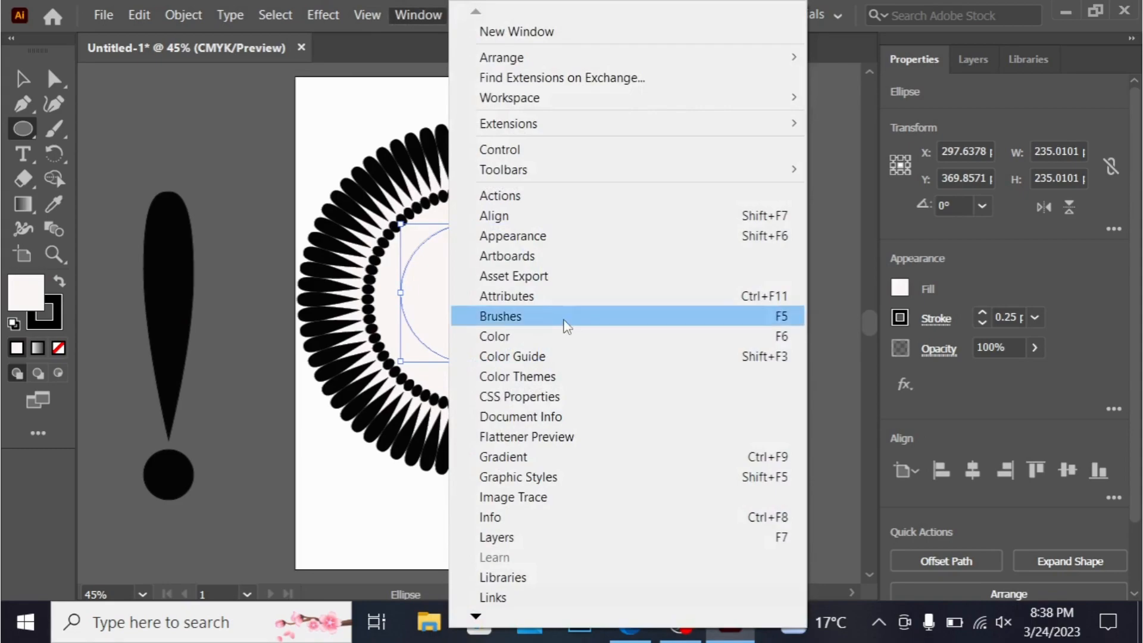
pyautogui.click(563, 324)
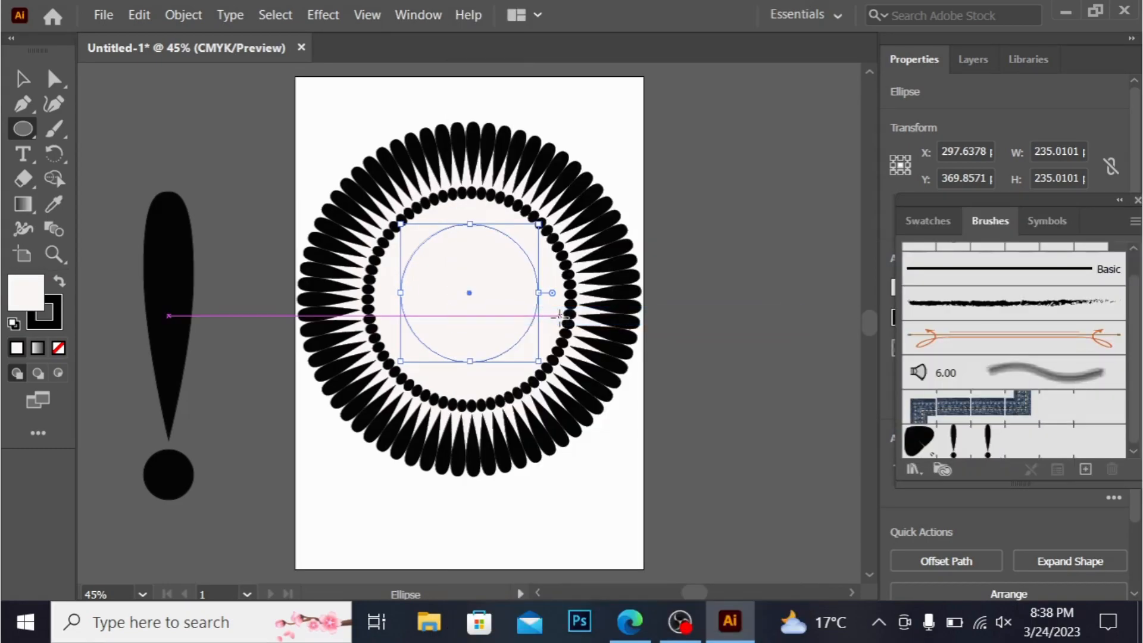
pyautogui.click(993, 448)
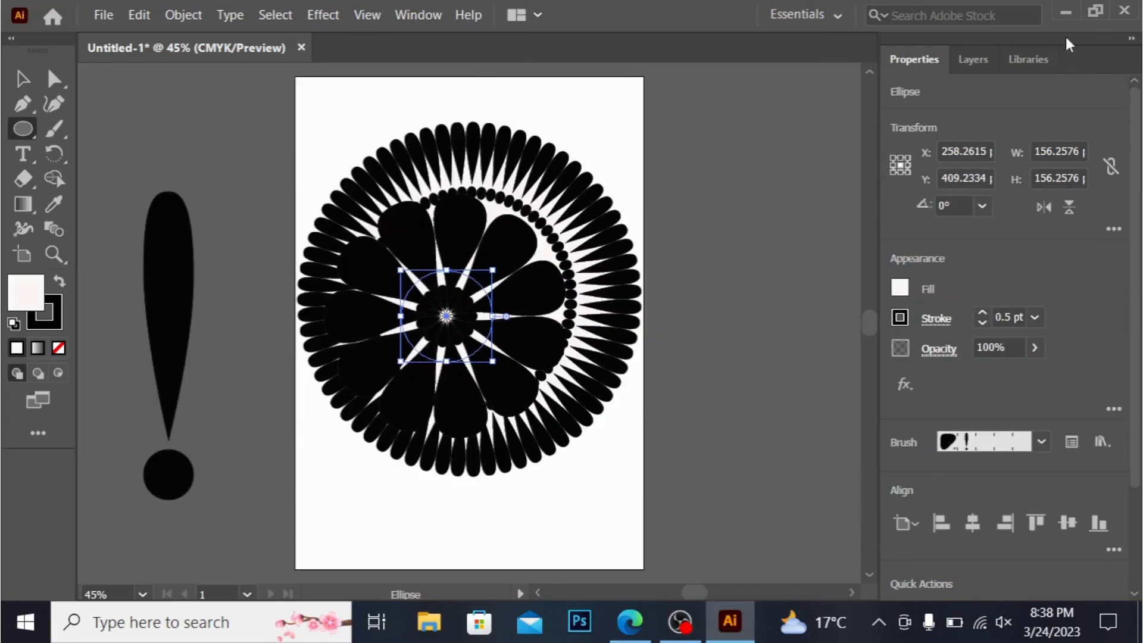
# Step: Shrink the inner brushed circle to about 79 pt across and set its stroke weight to 0.25 pt
pyautogui.moveTo(498, 268); pyautogui.dragTo(473, 284)
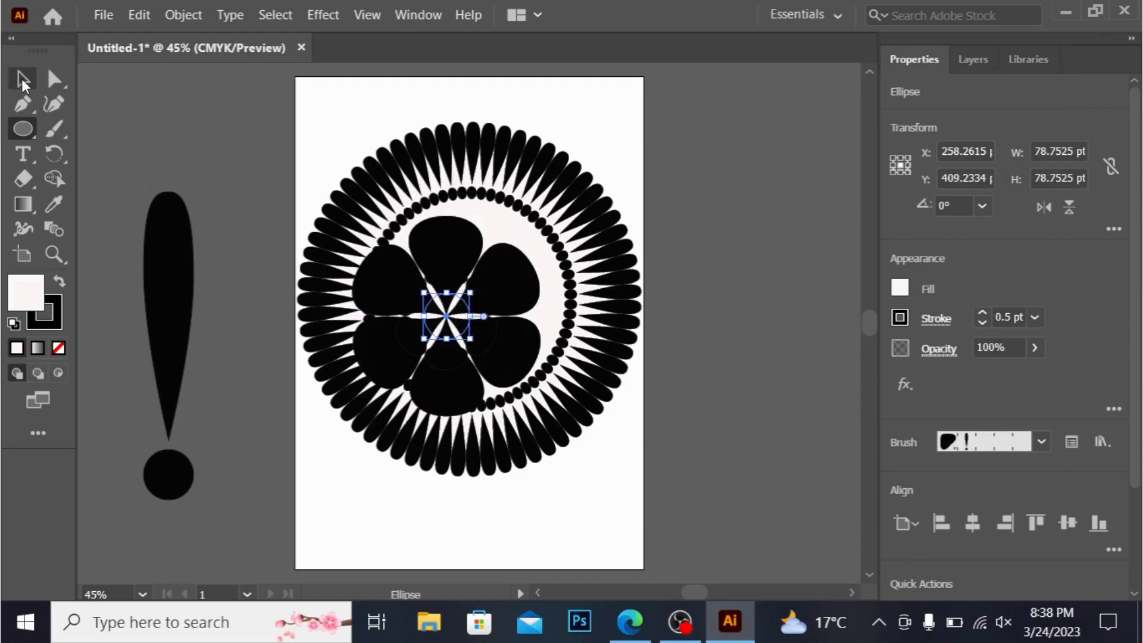
pyautogui.click(1033, 320)
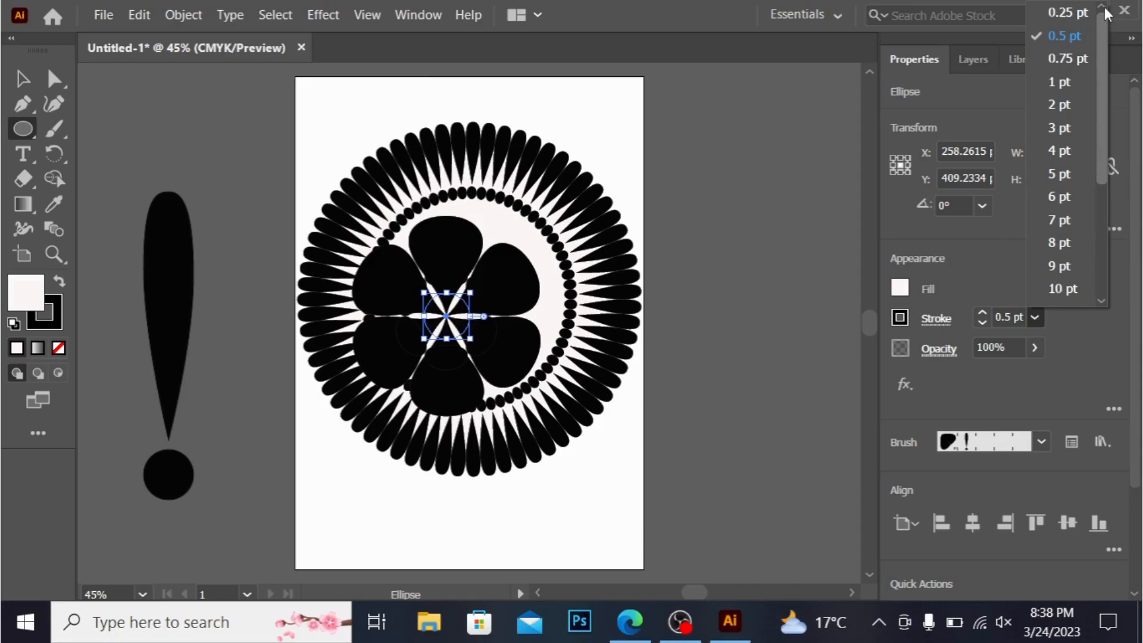
pyautogui.click(1072, 10)
# Step: Enlarge the inner brushed ellipse to about 205 pt wide, stretch its height to make it rounder, and deselect it
pyautogui.moveTo(472, 293); pyautogui.dragTo(521, 268)
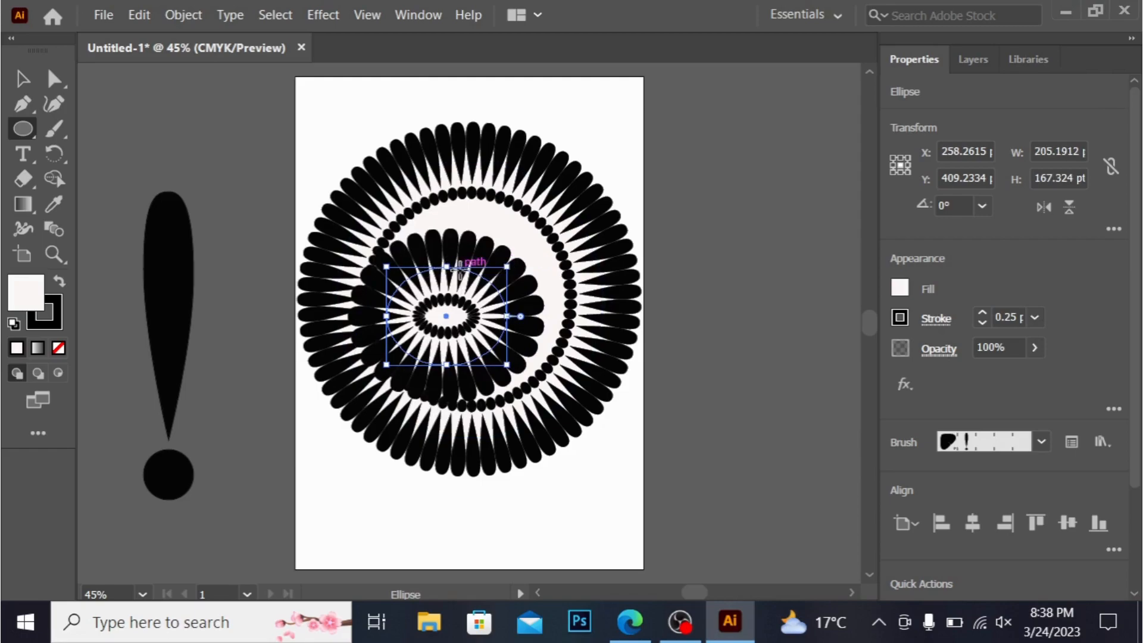
pyautogui.moveTo(447, 265); pyautogui.dragTo(446, 252)
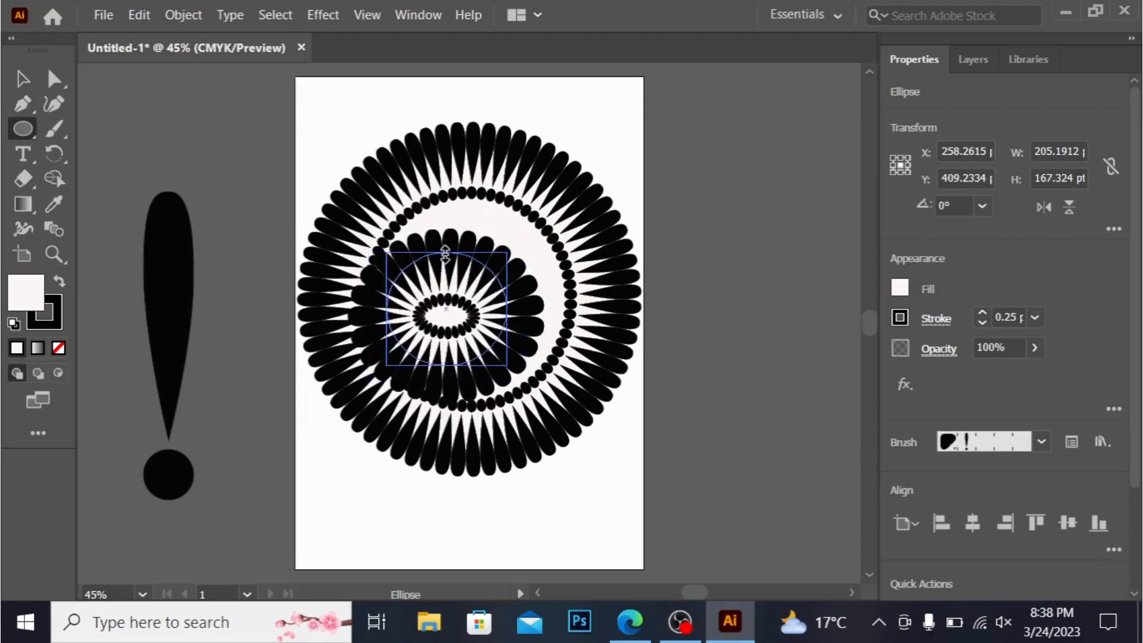
pyautogui.click(23, 78)
pyautogui.click(114, 72)
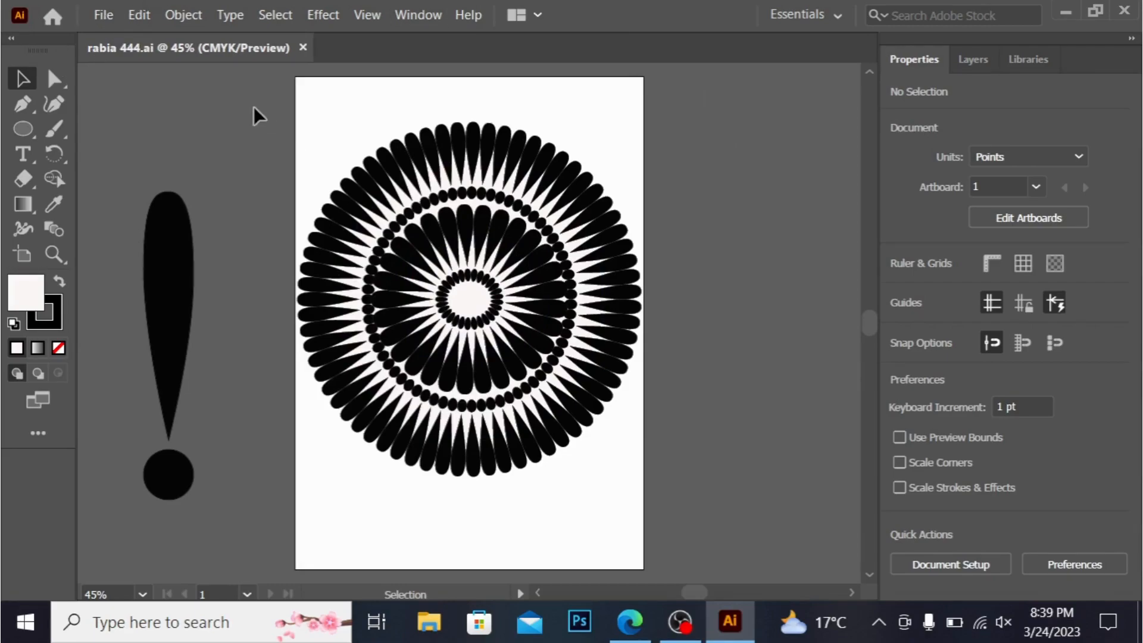
# Step: Group the outer and inner brushed circles and move the group off the artboard to its right side
pyautogui.moveTo(255, 108)
pyautogui.mouseDown()
pyautogui.moveTo(369, 179)
pyautogui.moveTo(584, 479)
pyautogui.moveTo(687, 512)
pyautogui.mouseUp()
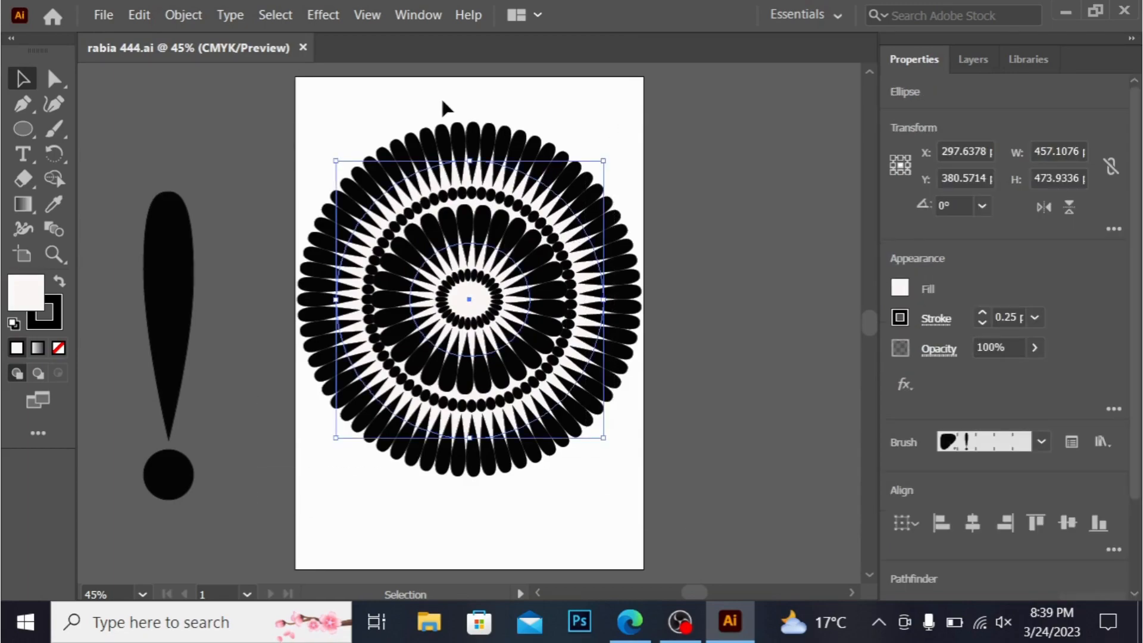
pyautogui.rightClick(411, 215)
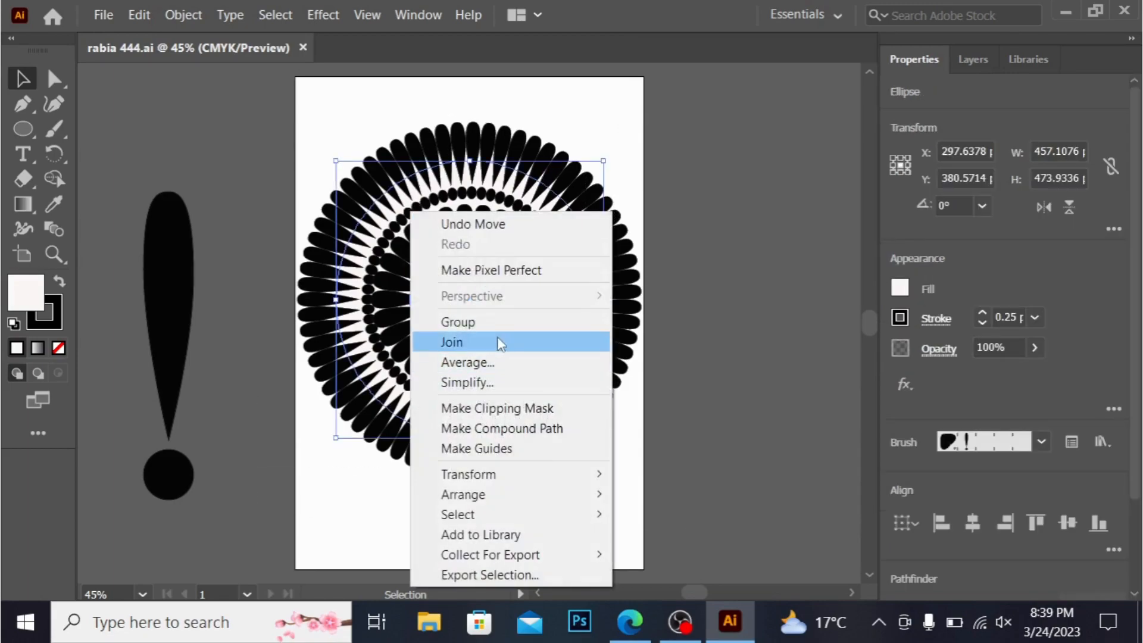
pyautogui.click(498, 335)
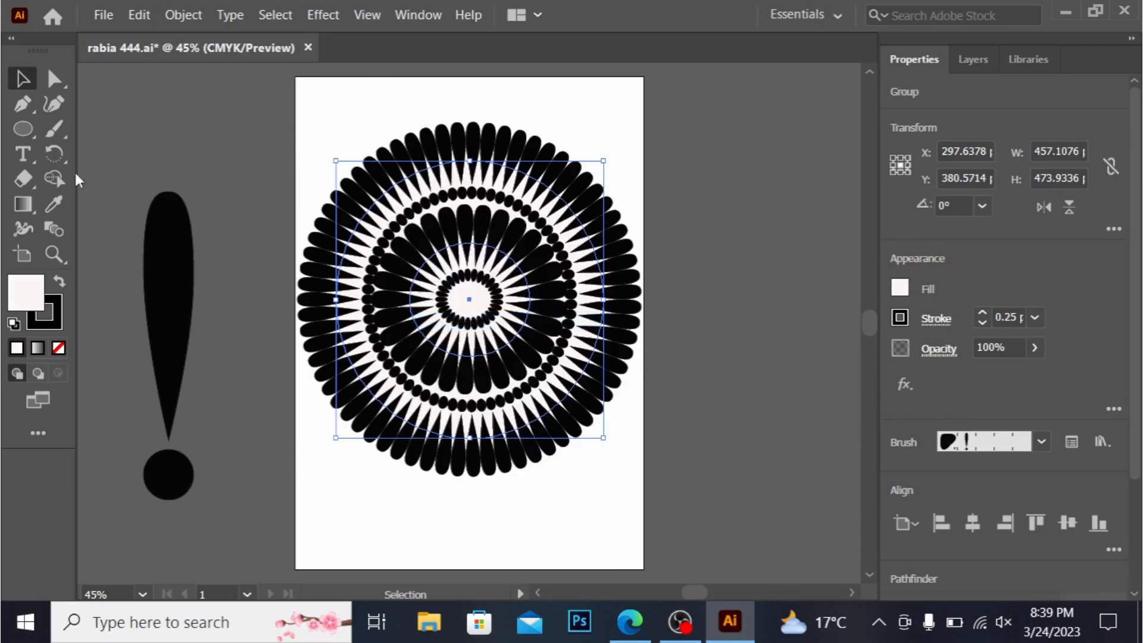
pyautogui.moveTo(535, 160); pyautogui.dragTo(833, 145)
pyautogui.moveTo(728, 180); pyautogui.dragTo(785, 251)
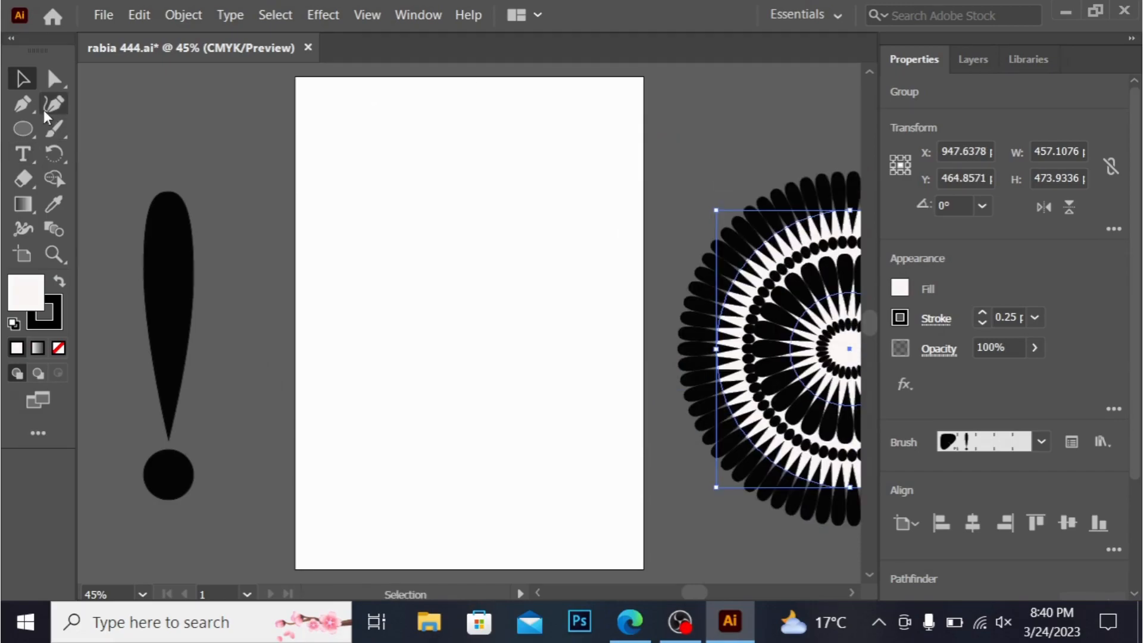
# Step: Draw a circle about 337 pt across at the artboard's upper left corner and fill it with black 000000
pyautogui.click(24, 129)
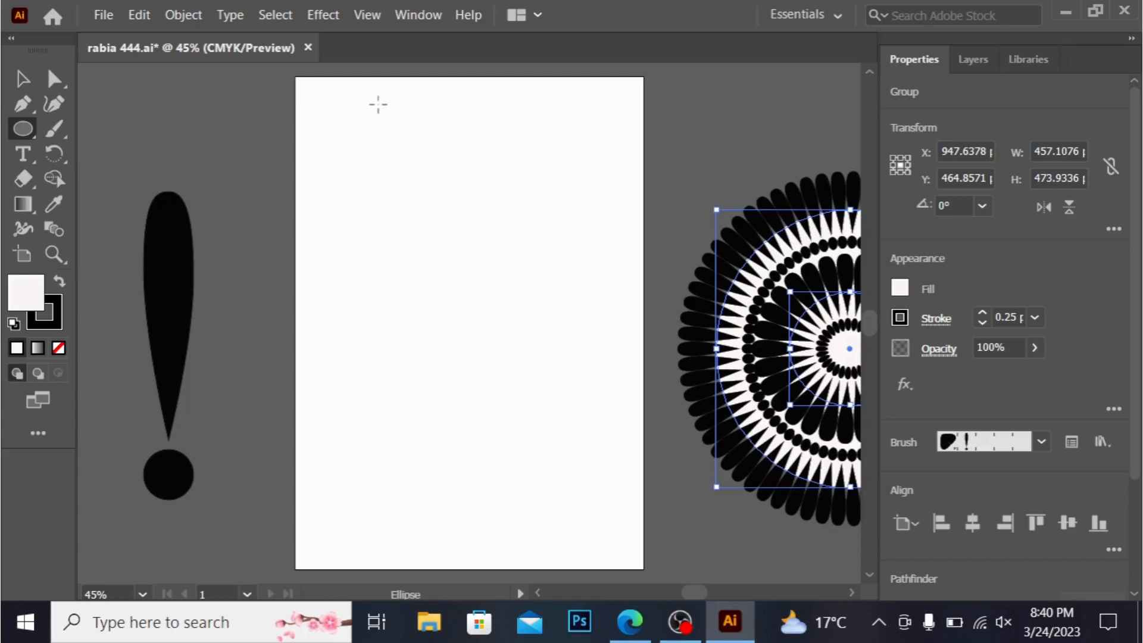
pyautogui.moveTo(378, 104); pyautogui.dragTo(477, 167)
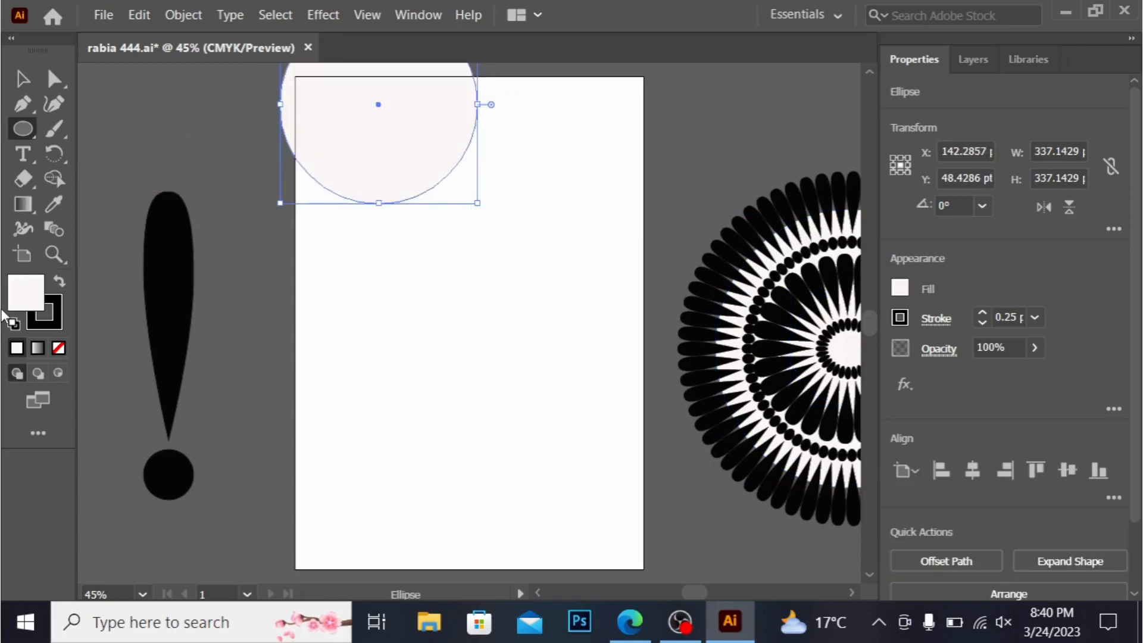
pyautogui.doubleClick(40, 297)
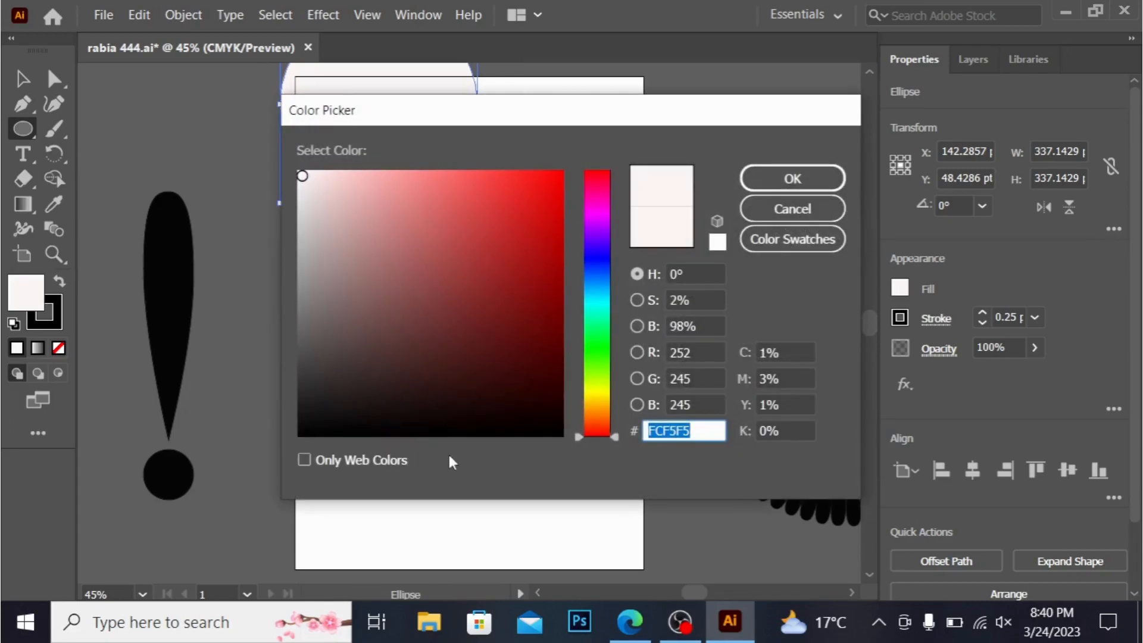
pyautogui.click(468, 435)
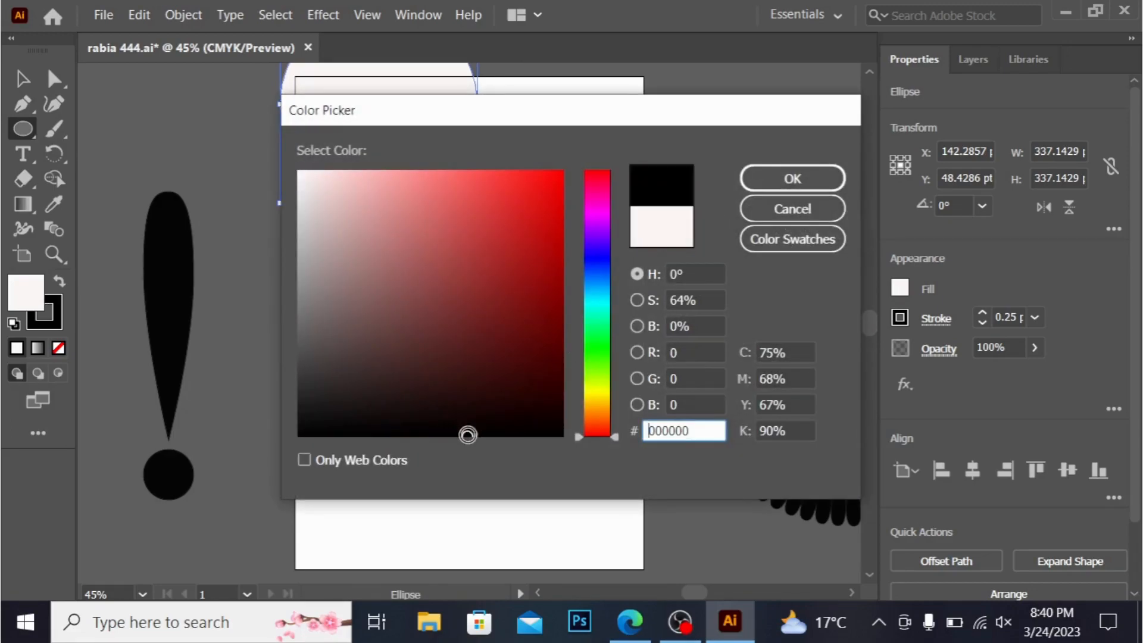
pyautogui.click(792, 179)
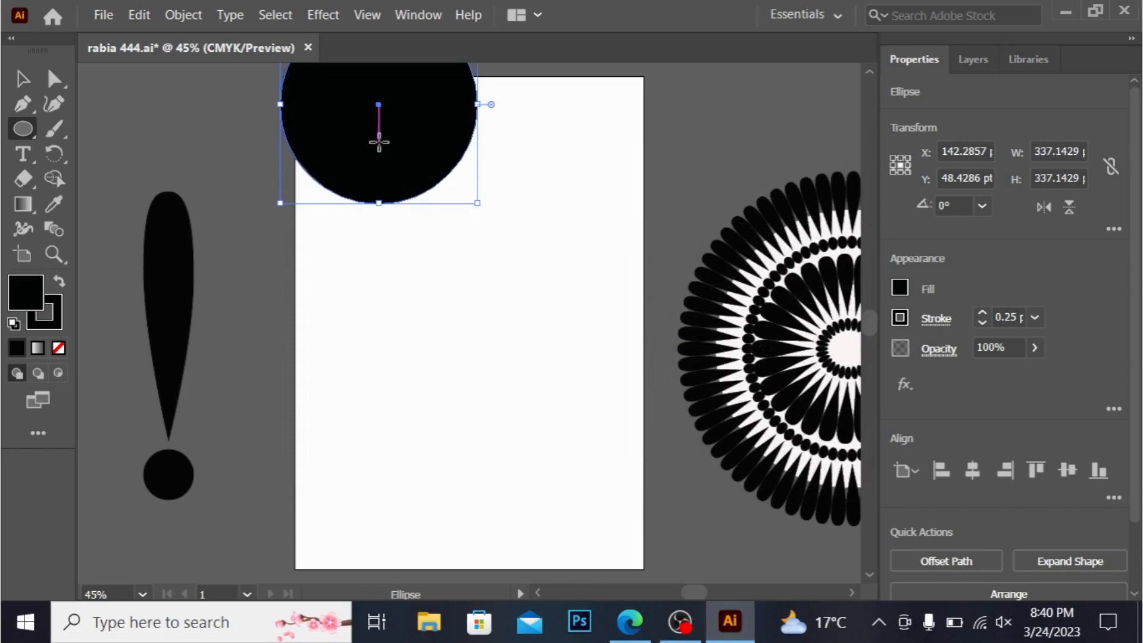
# Step: Move the black circle fully onto the artboard, to the upper middle at about X 305 pt and Y 181 pt
pyautogui.click(54, 78)
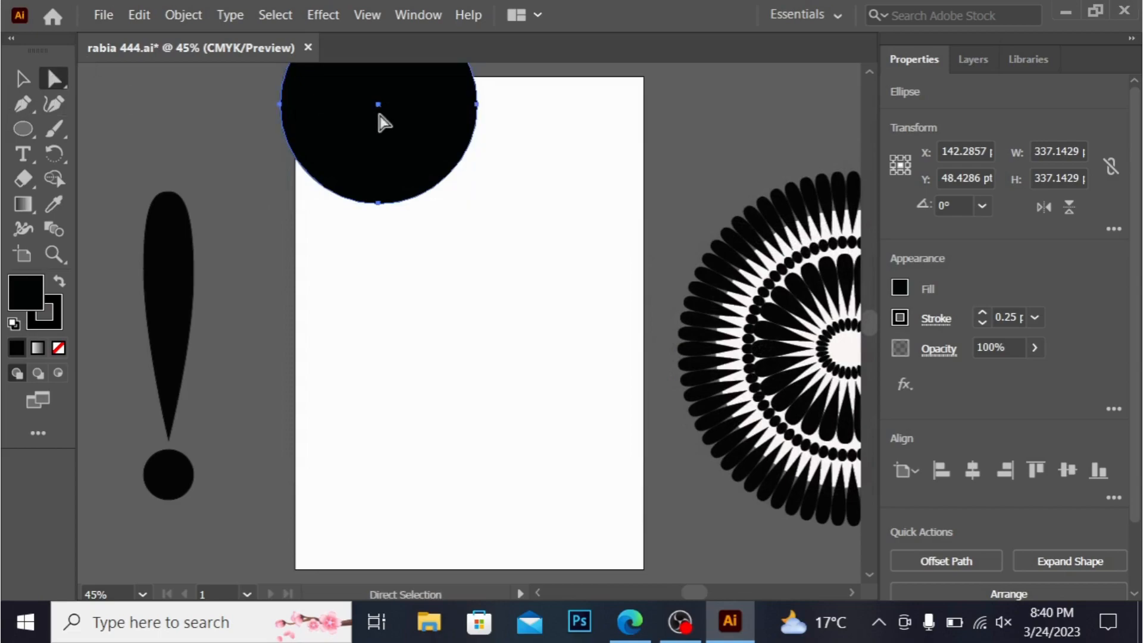
pyautogui.moveTo(428, 85); pyautogui.dragTo(522, 161)
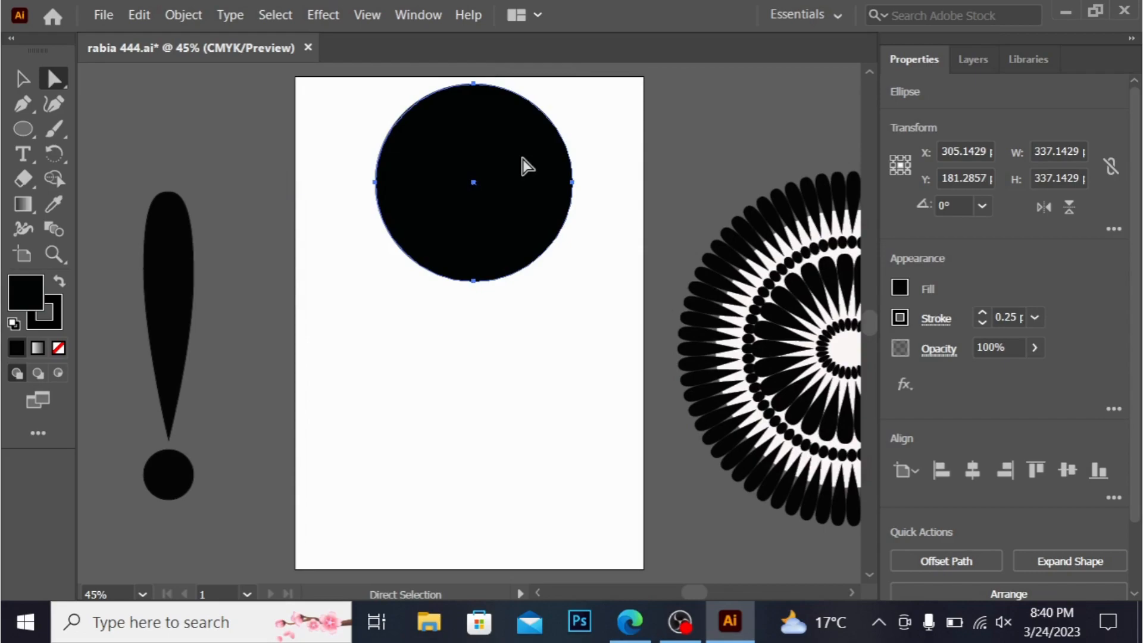
# Step: Duplicate the black circle so that two equal circles overlap vertically, with their centres about 212 pt apart
pyautogui.keyDown('shift'); pyautogui.click(523, 166); pyautogui.keyUp('shift')
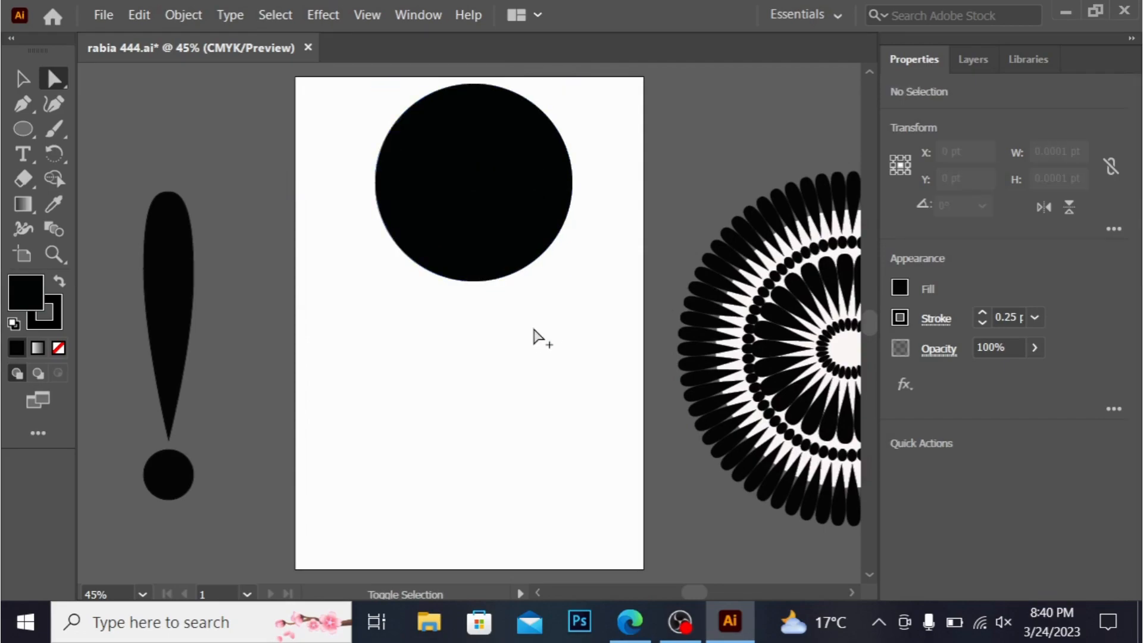
pyautogui.click(487, 138)
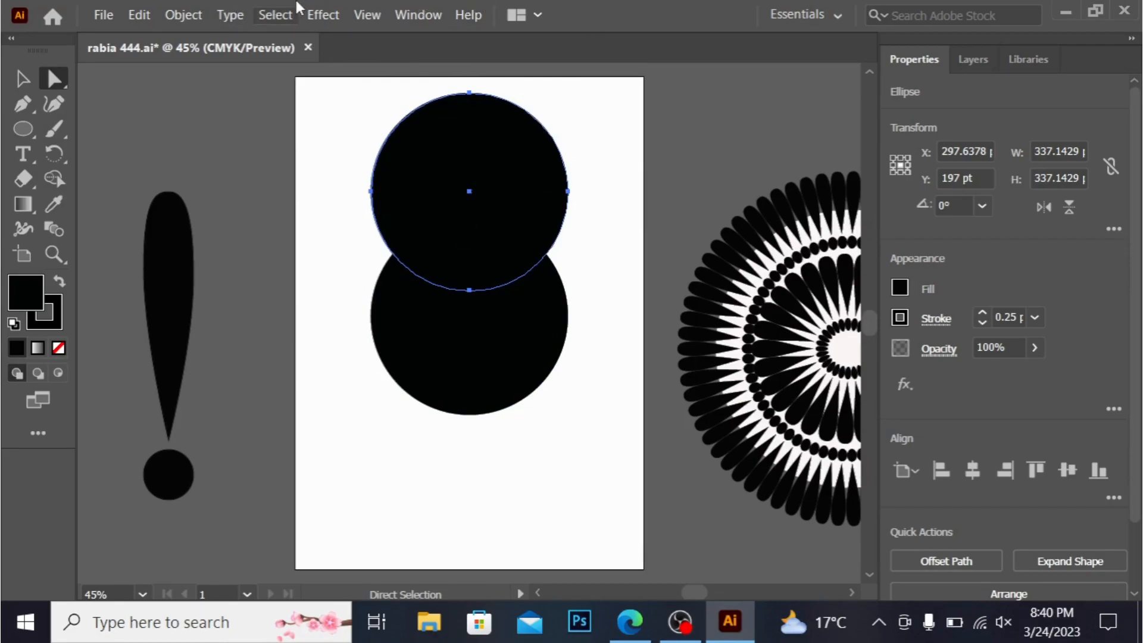
# Step: Intersect the two overlapping circles with the Pathfinder so that only their shared leaf shape is left
pyautogui.click(418, 14)
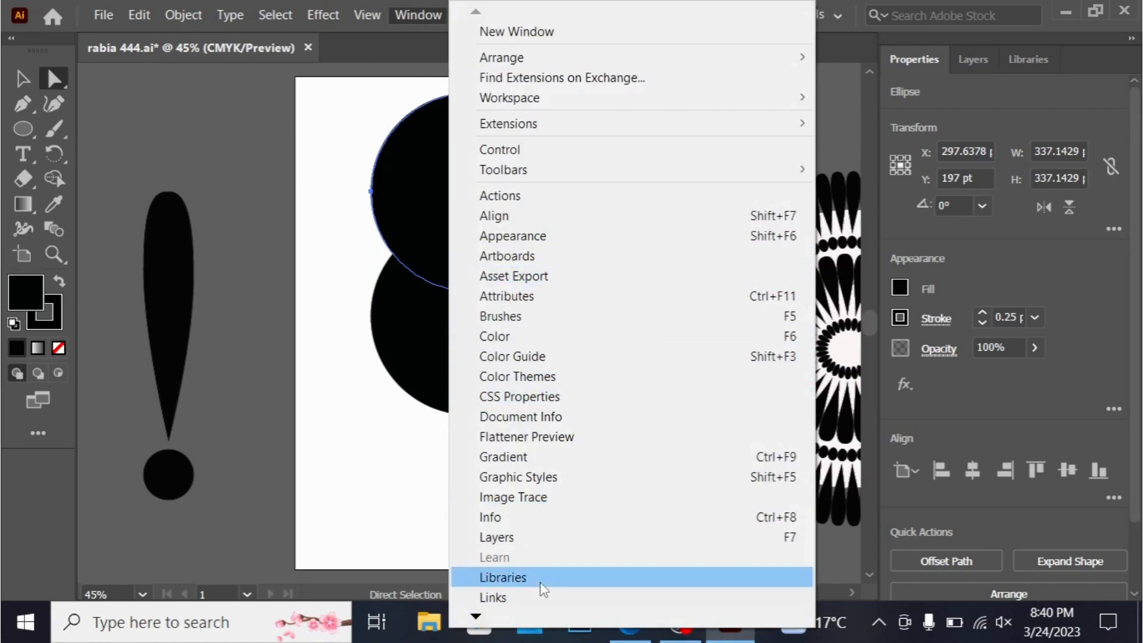
pyautogui.moveTo(477, 618)
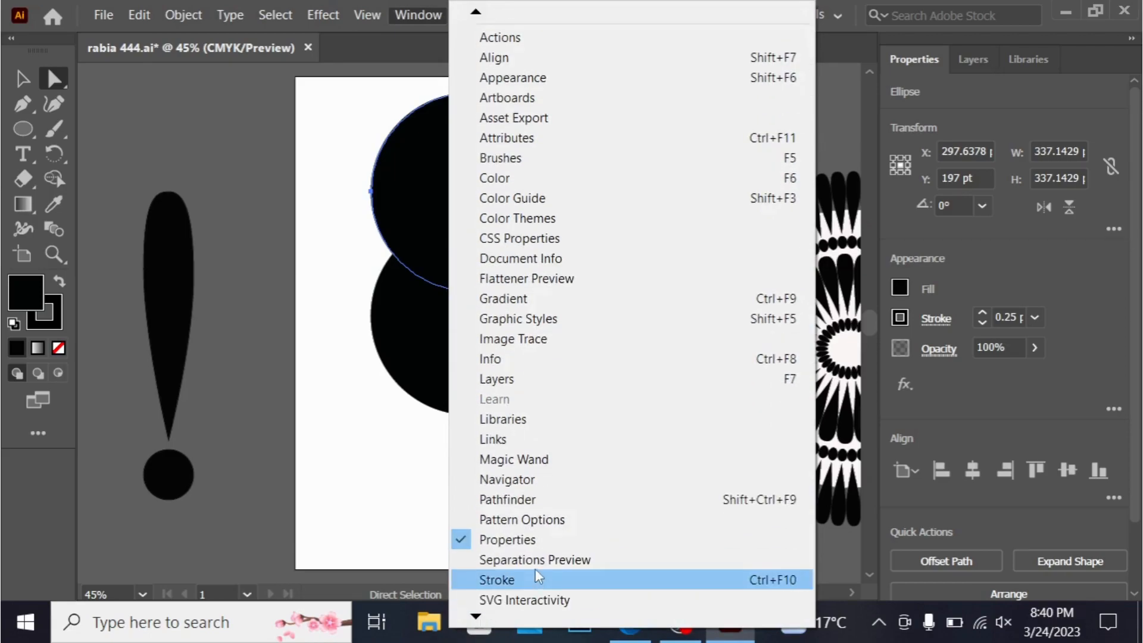
pyautogui.click(534, 509)
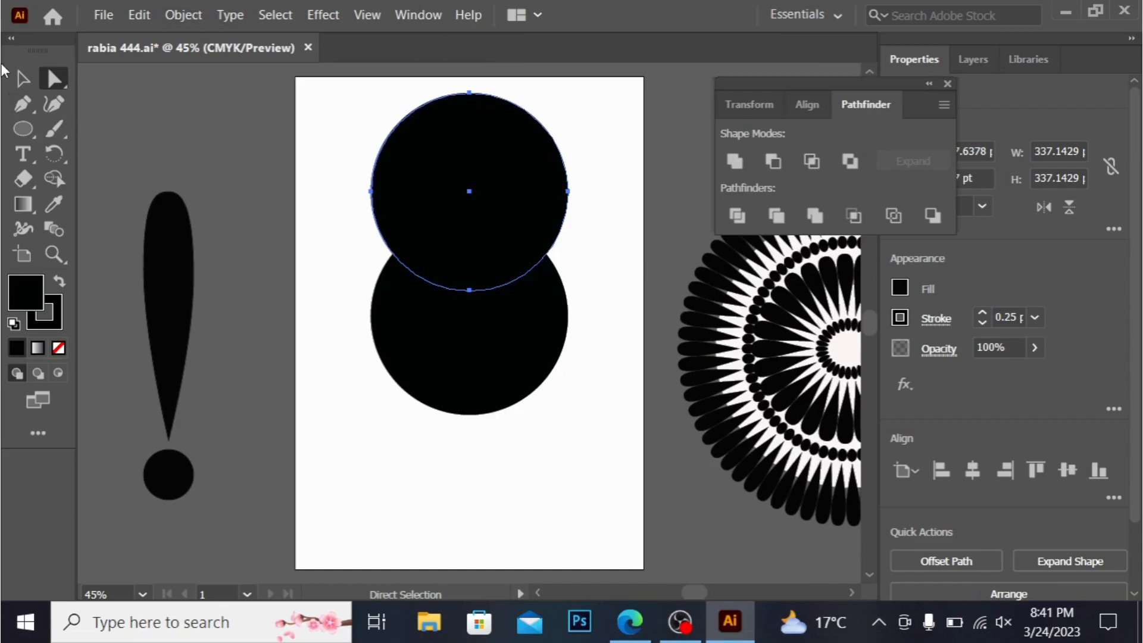
pyautogui.click(15, 83)
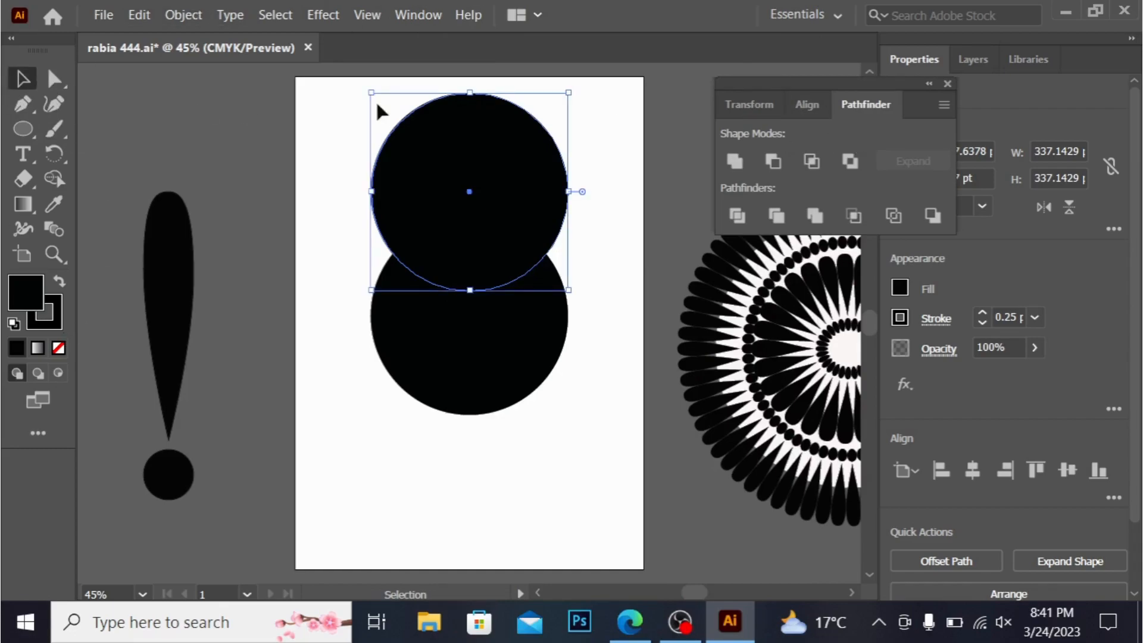
pyautogui.moveTo(314, 80); pyautogui.dragTo(686, 498)
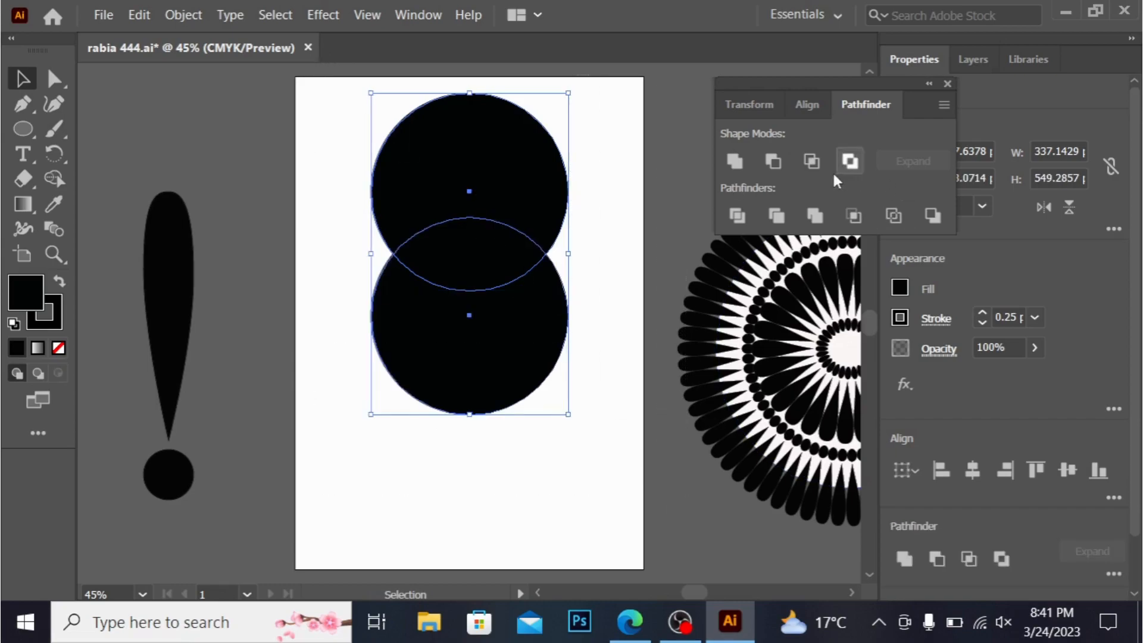
pyautogui.click(811, 161)
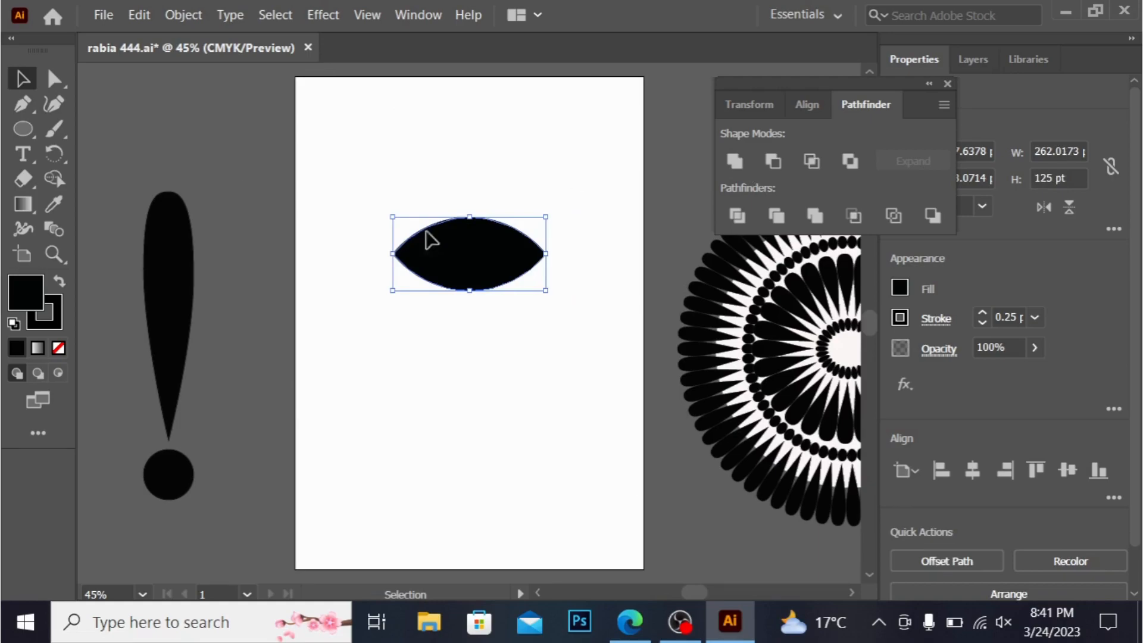
# Step: Rotate the leaf to a steep diagonal, move it to the left side of the artboard and deselect it
pyautogui.moveTo(549, 221); pyautogui.dragTo(494, 365)
pyautogui.moveTo(492, 264); pyautogui.dragTo(392, 291)
pyautogui.keyDown('shift'); pyautogui.click(396, 299); pyautogui.keyUp('shift')
pyautogui.click(396, 314)
pyautogui.keyDown('shift'); pyautogui.click(395, 312); pyautogui.keyUp('shift')
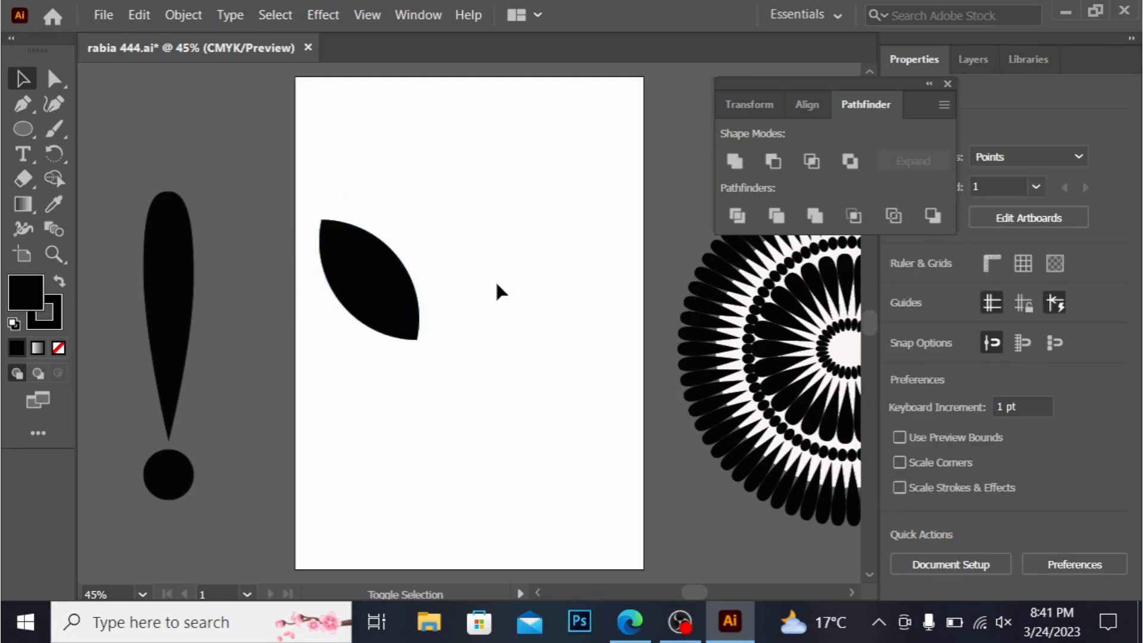
# Step: Duplicate the leaf, reflect the copy across the vertical axis and place it beside the original so their lower tips meet
pyautogui.moveTo(377, 296); pyautogui.dragTo(447, 226)
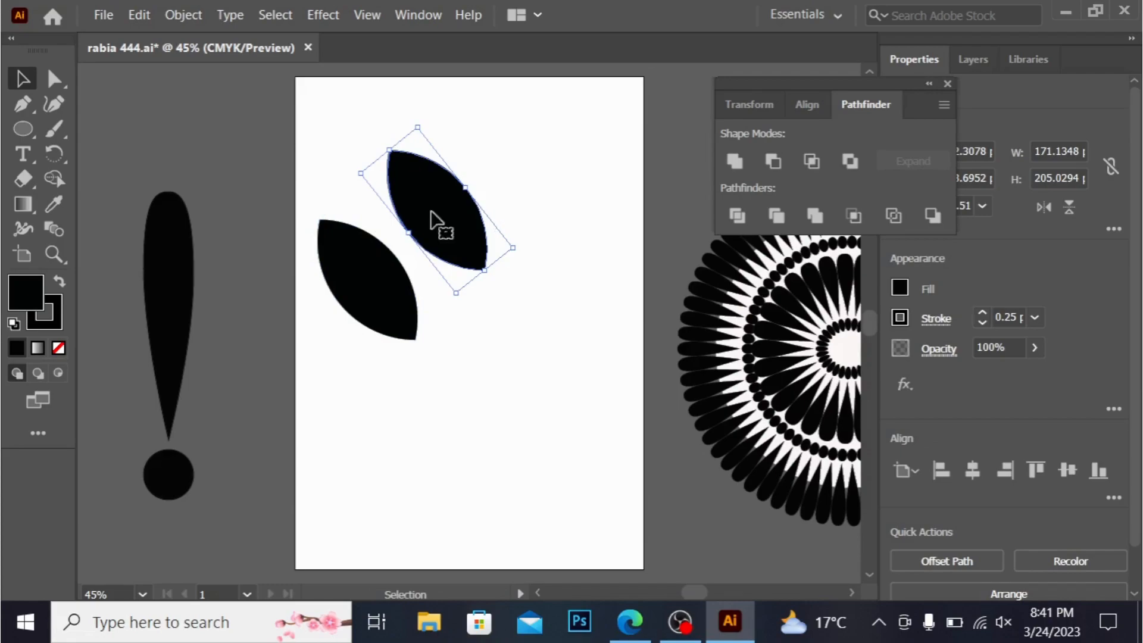
pyautogui.rightClick(446, 216)
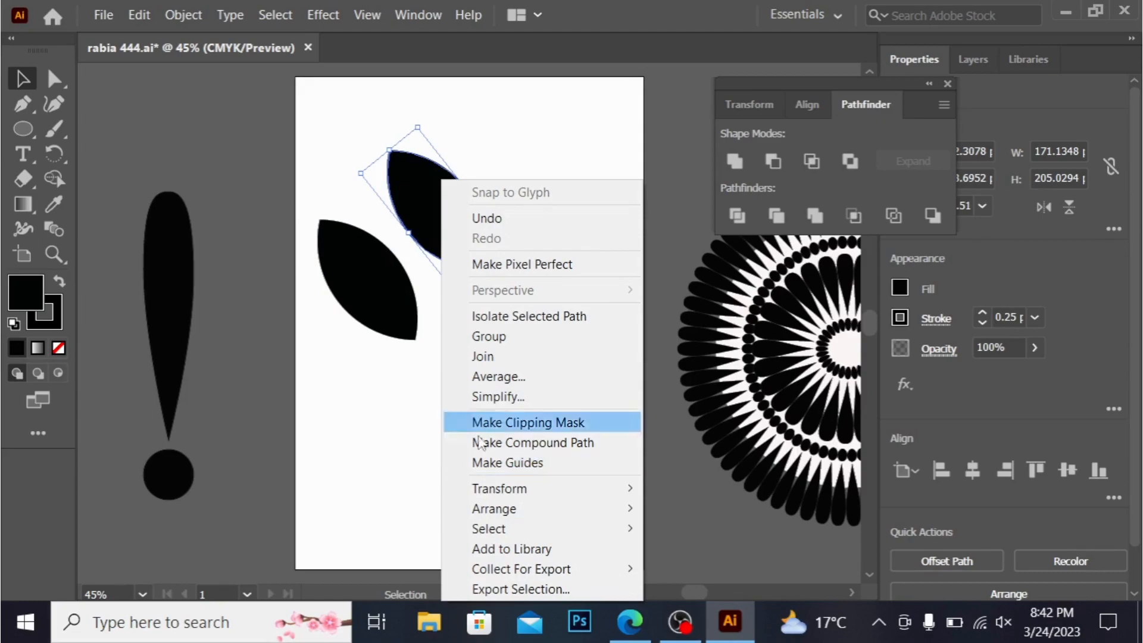
pyautogui.moveTo(500, 488)
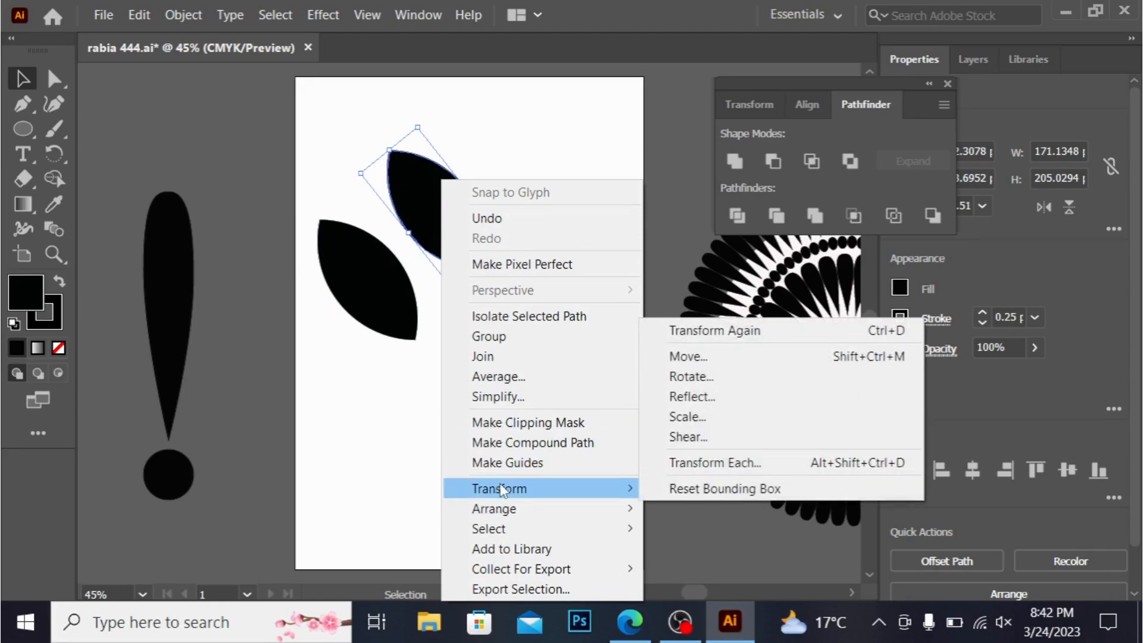
pyautogui.click(702, 397)
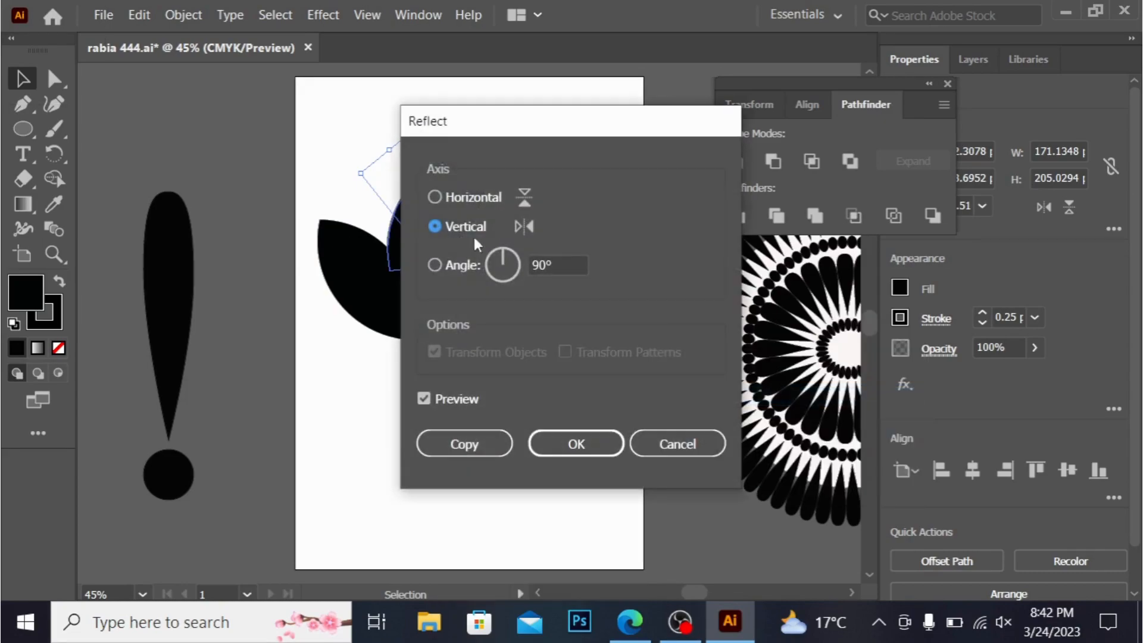
pyautogui.click(559, 444)
pyautogui.moveTo(465, 194); pyautogui.dragTo(481, 265)
# Step: Group the two mirrored leaves, move the group to the top of the artboard and deselect it
pyautogui.moveTo(289, 172); pyautogui.dragTo(550, 358)
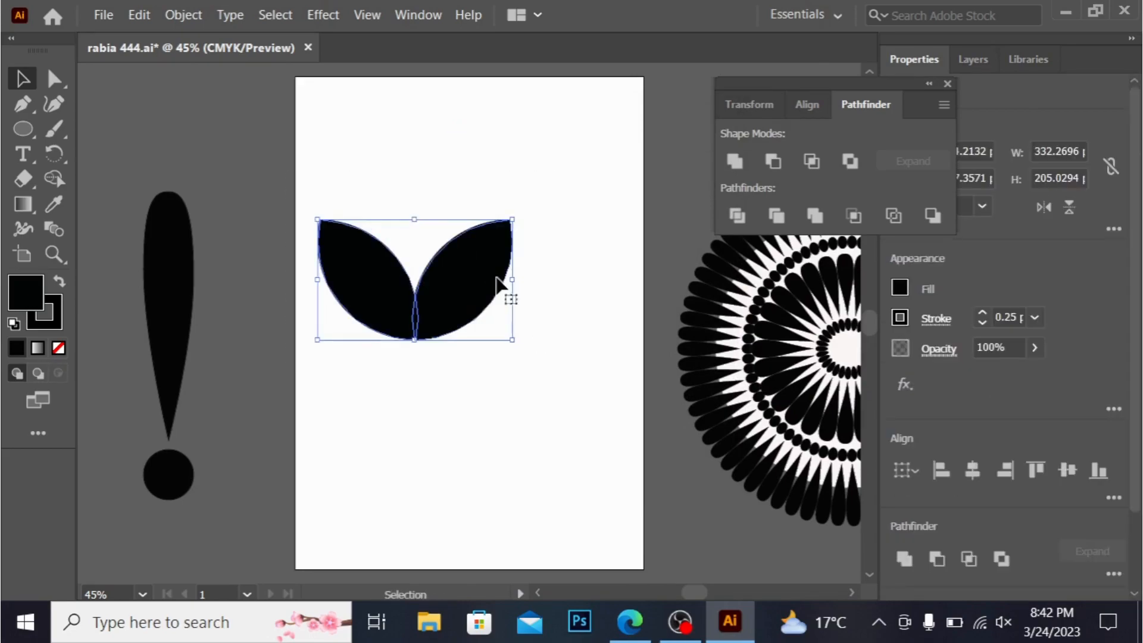
pyautogui.rightClick(499, 285)
pyautogui.click(558, 336)
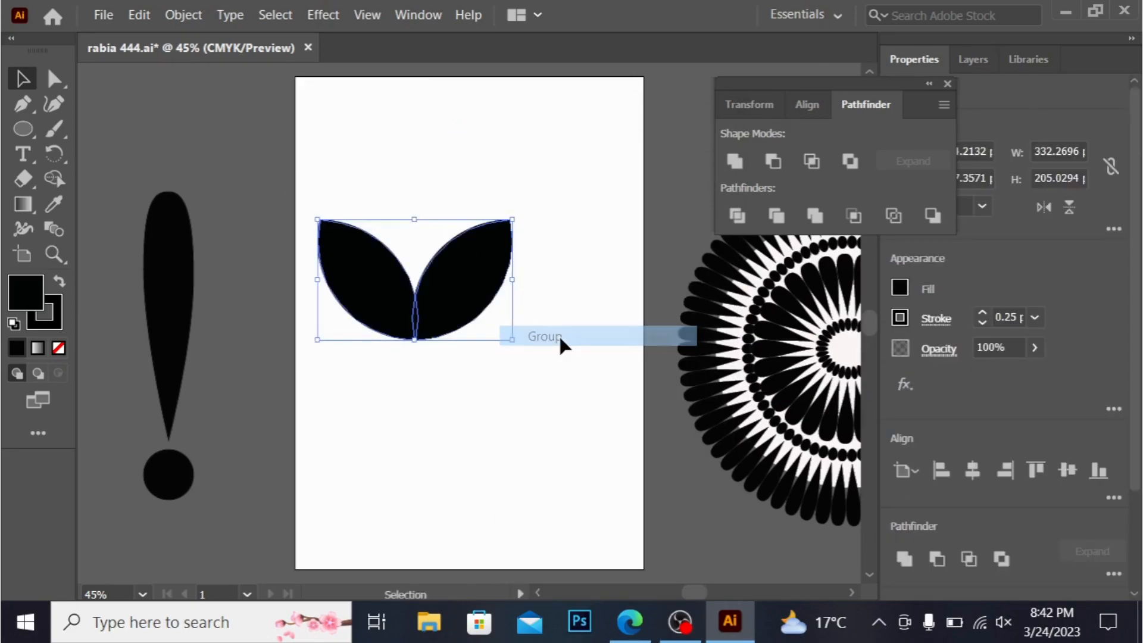
pyautogui.moveTo(464, 275); pyautogui.dragTo(489, 144)
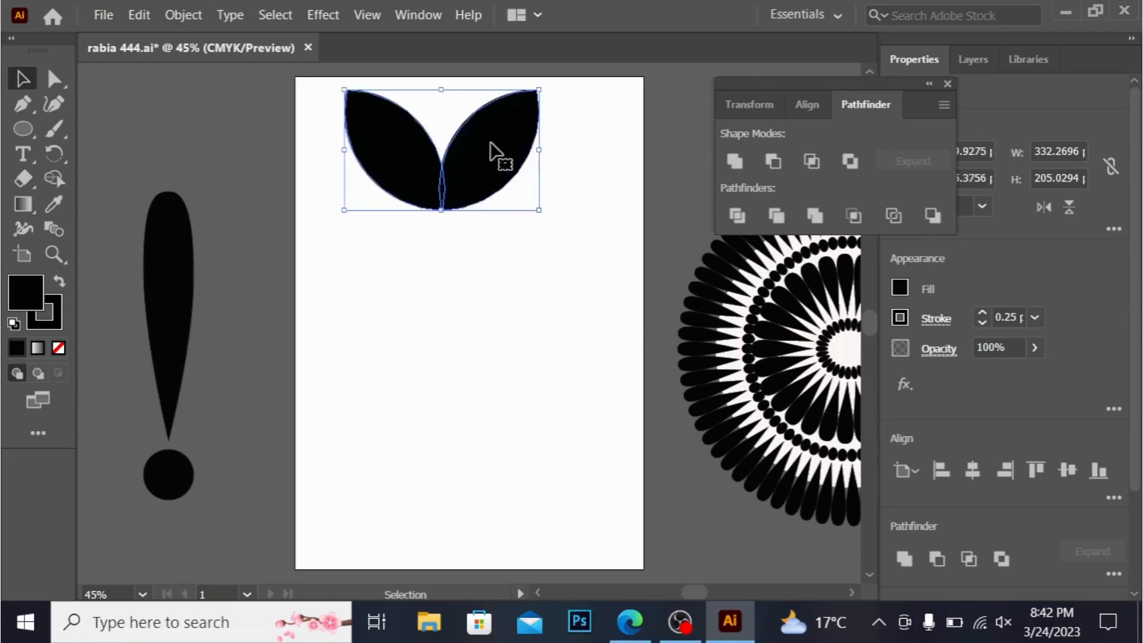
pyautogui.click(491, 253)
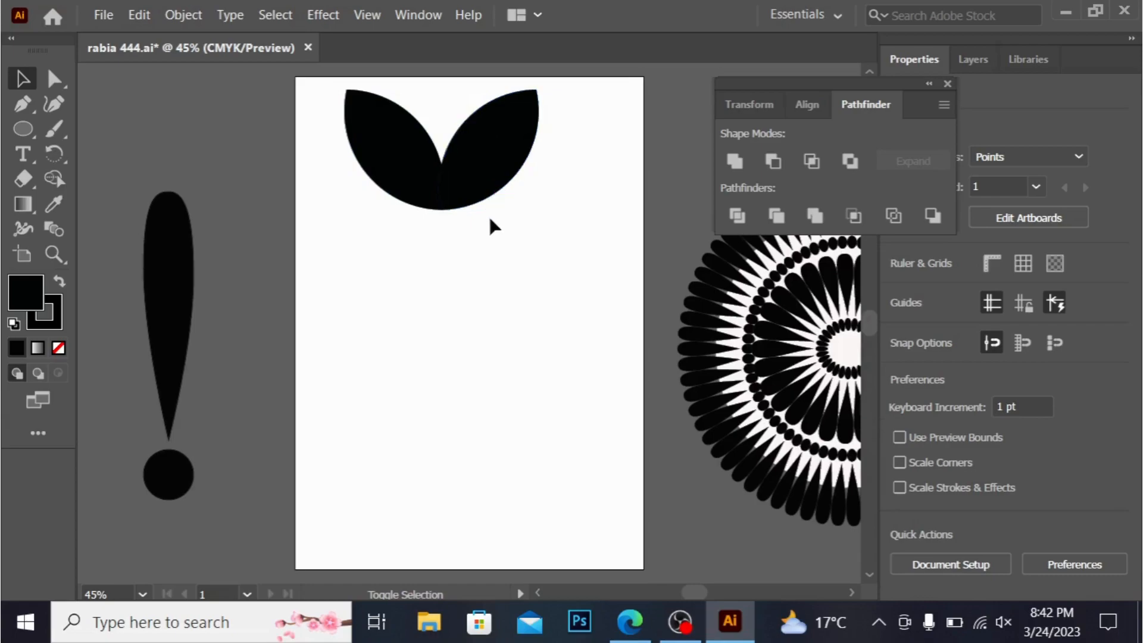
# Step: Copy the leaf pair straight down and repeat the duplication to build a column of five evenly spaced pairs
pyautogui.moveTo(484, 173); pyautogui.dragTo(479, 269)
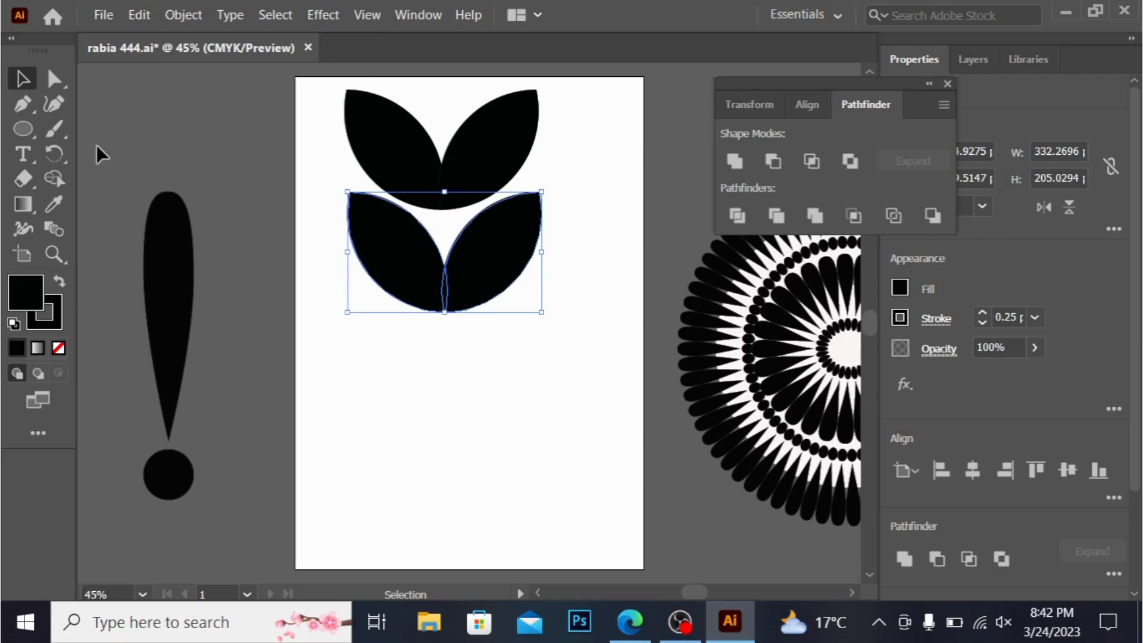
pyautogui.hotkey('ctrl', 'd')
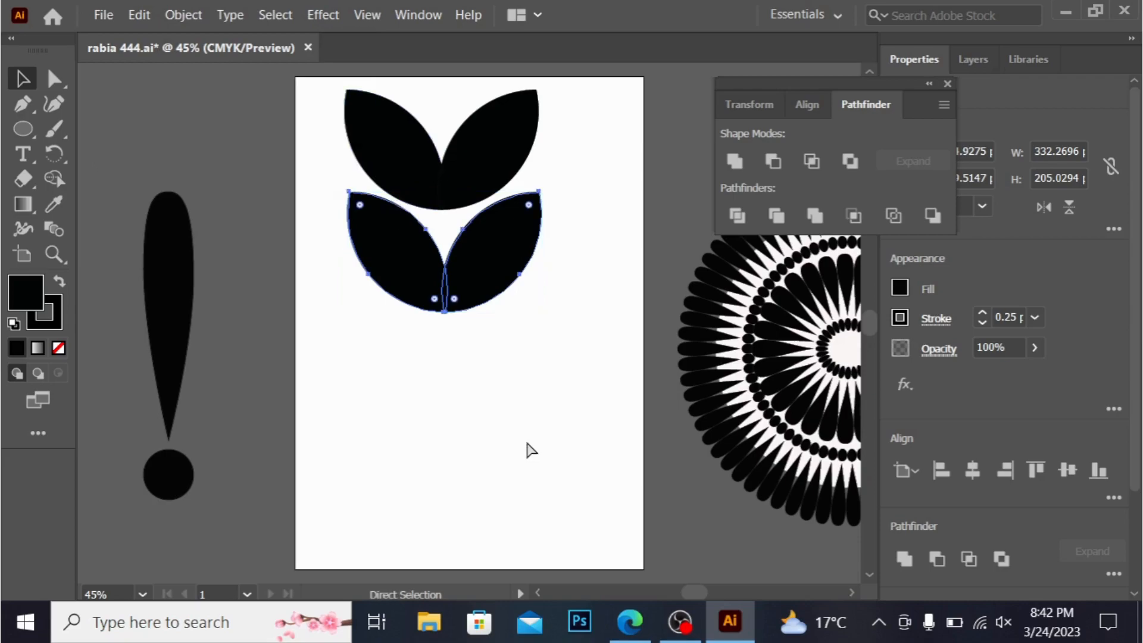
pyautogui.hotkey('ctrl', 'd')
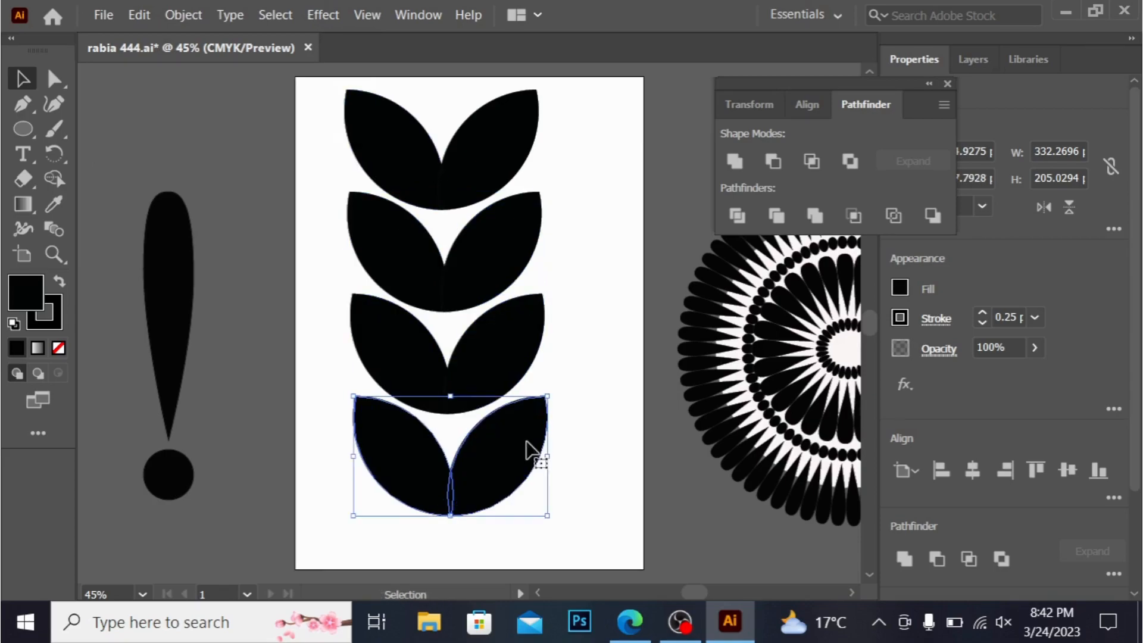
pyautogui.press('a')
pyautogui.hotkey('ctrl', 'd')
pyautogui.press('v')
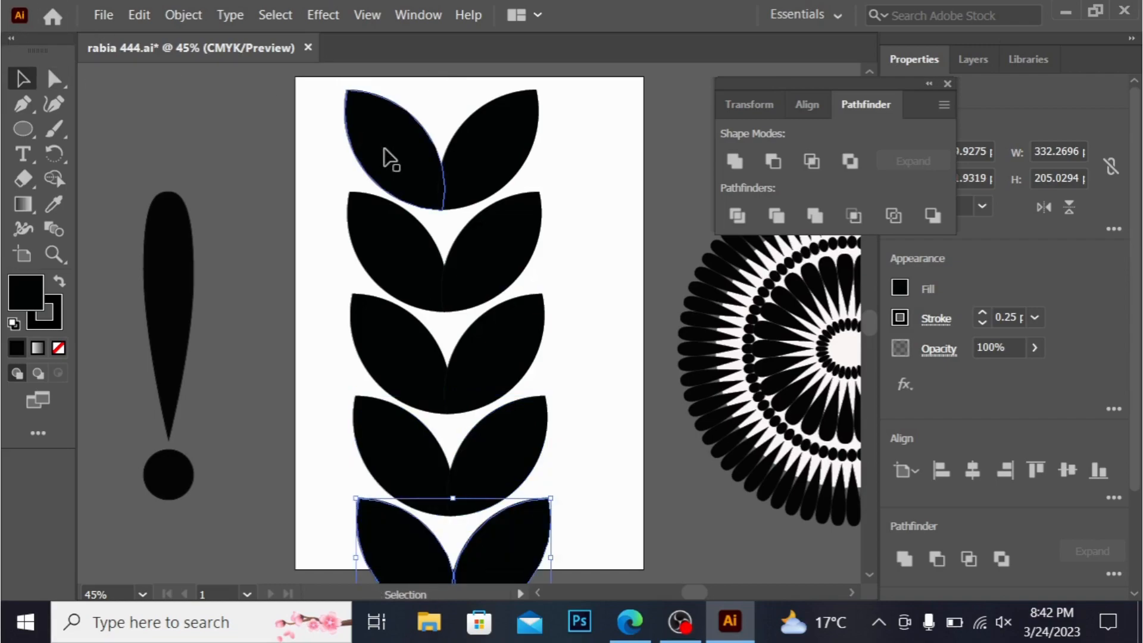
# Step: Scale the whole leaf column down to about 171 by 438 pt and move it to the upper part of the artboard
pyautogui.moveTo(329, 91); pyautogui.dragTo(617, 541)
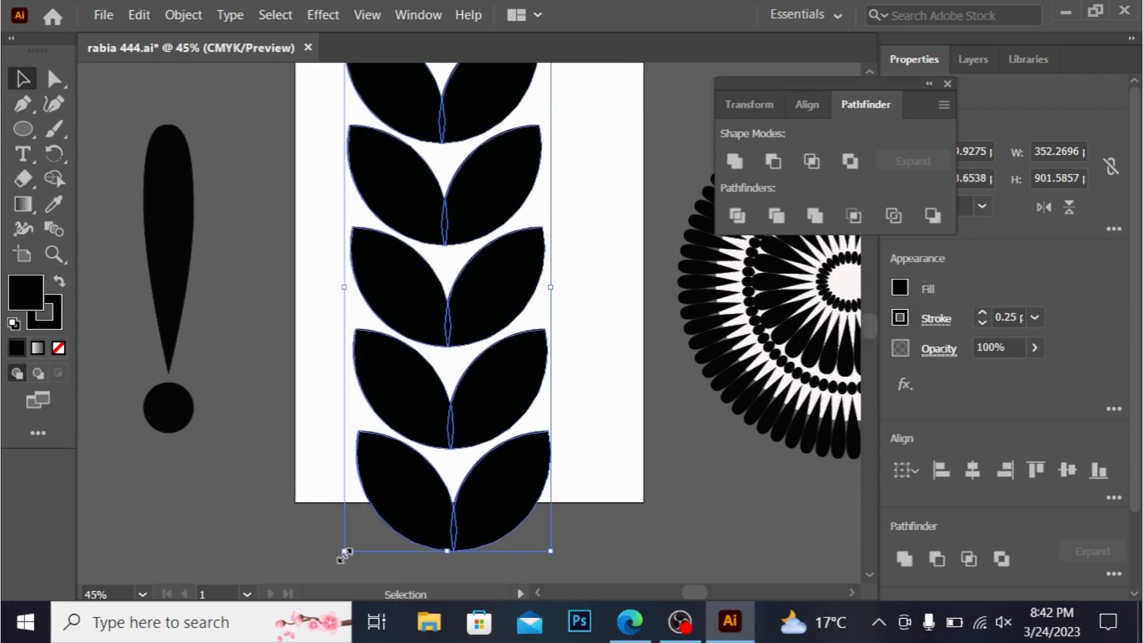
pyautogui.moveTo(344, 552); pyautogui.dragTo(395, 492)
pyautogui.moveTo(472, 232); pyautogui.dragTo(404, 146)
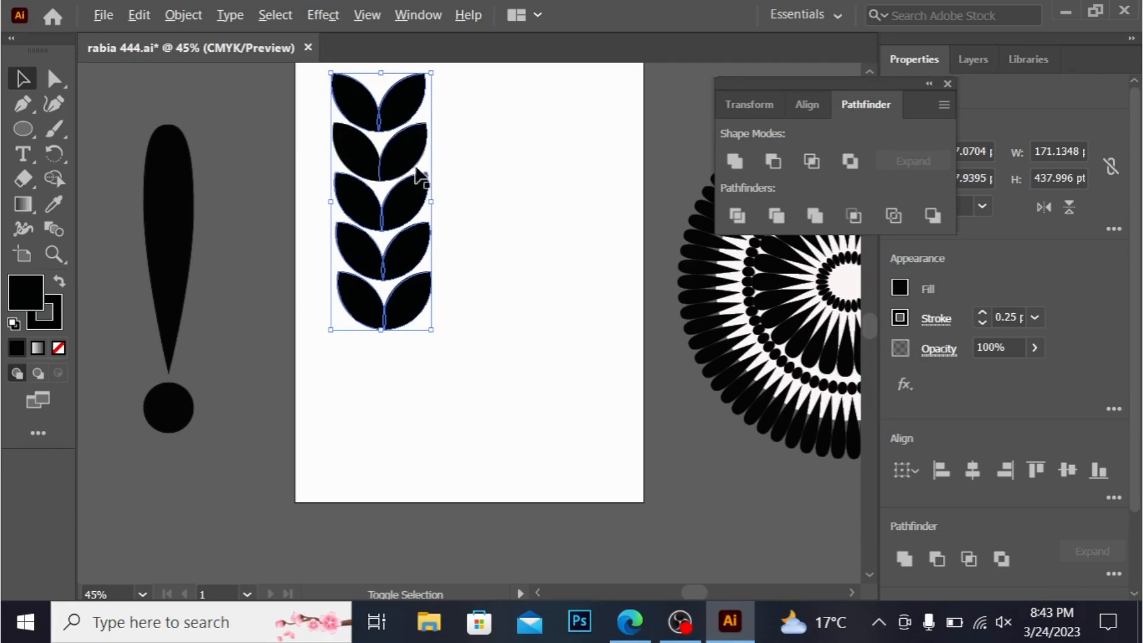
# Step: Place a second leaf column beside the first, rotate it 90° clockwise and move it below as a horizontal row
pyautogui.moveTo(413, 153); pyautogui.dragTo(379, 225)
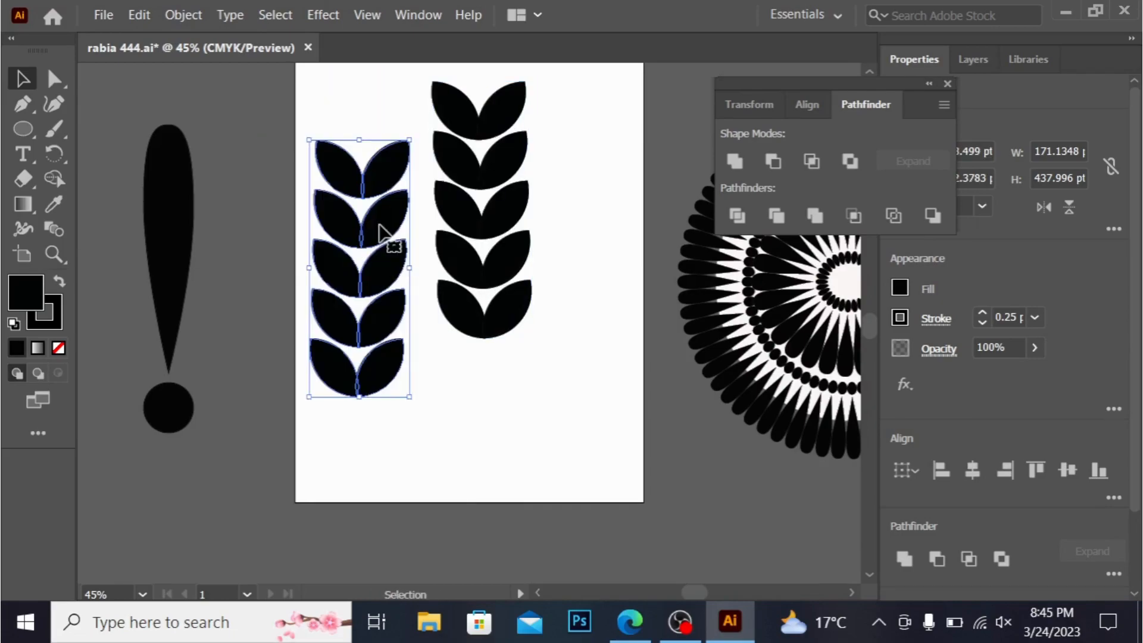
pyautogui.rightClick(372, 216)
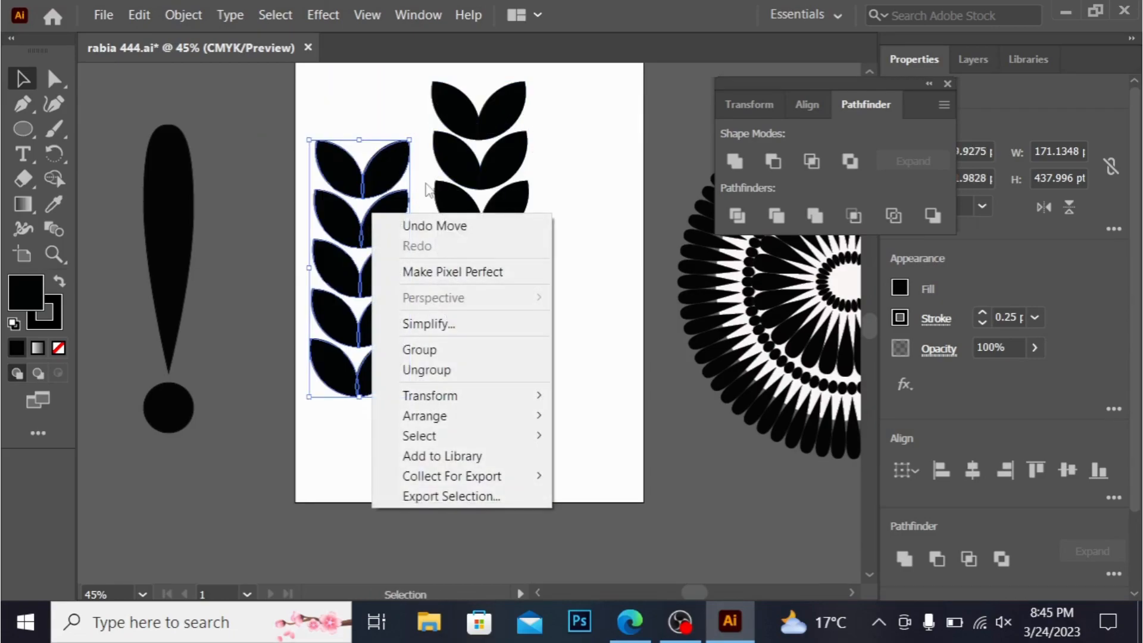
pyautogui.click(447, 370)
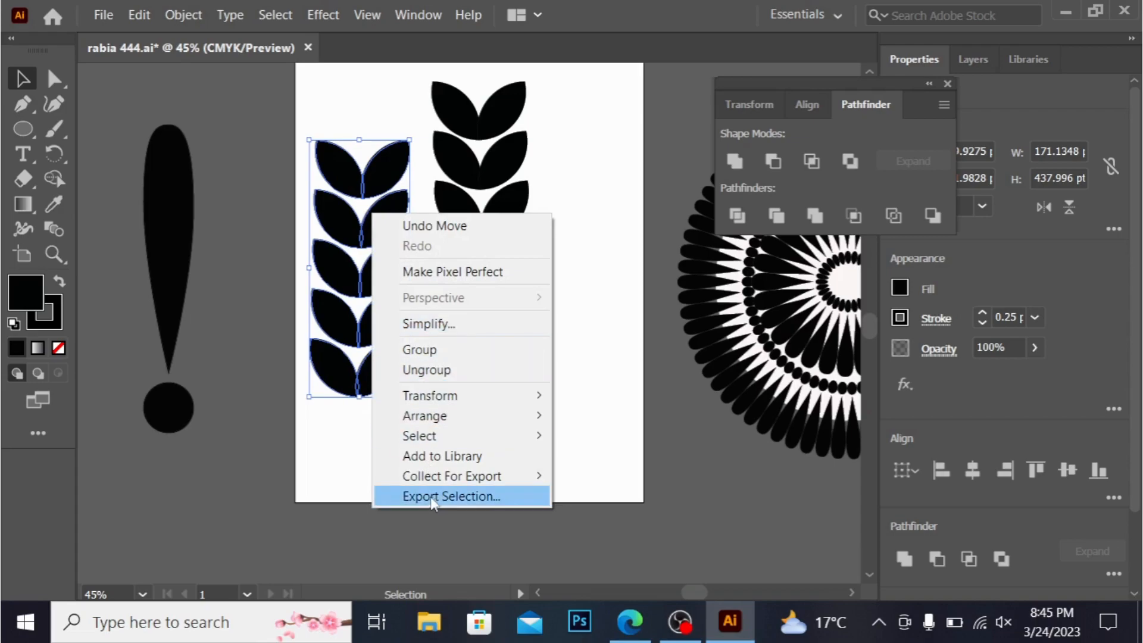
pyautogui.moveTo(417, 135); pyautogui.dragTo(577, 359)
pyautogui.moveTo(427, 231); pyautogui.dragTo(501, 385)
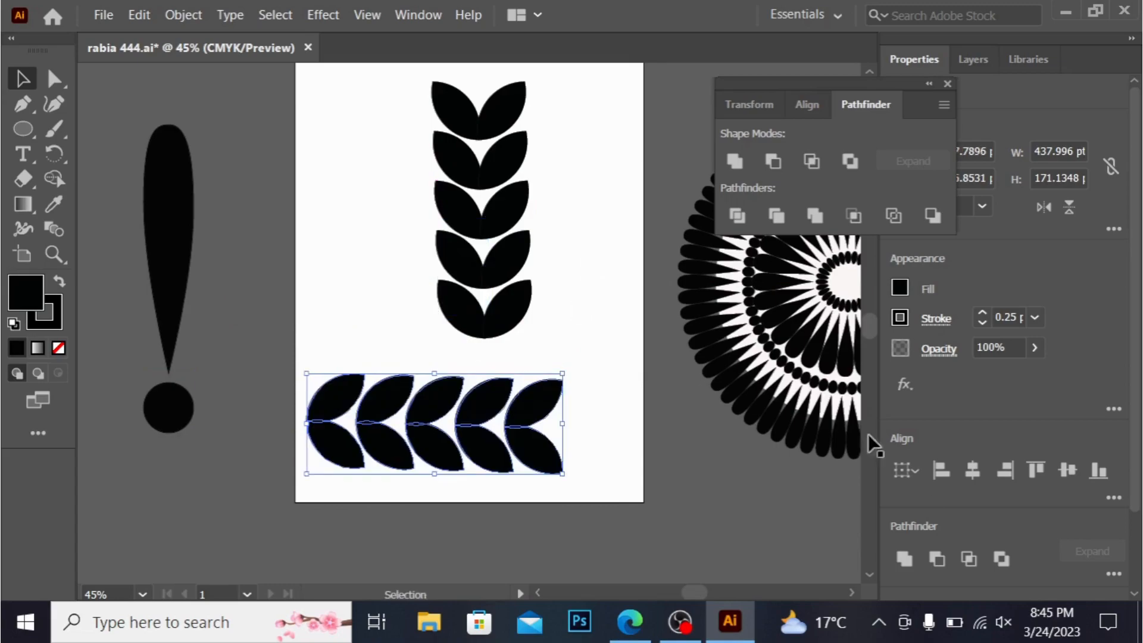
# Step: Create a new pattern brush from the horizontal leaf row with the Approximate path fit, and deselect the row
pyautogui.click(419, 15)
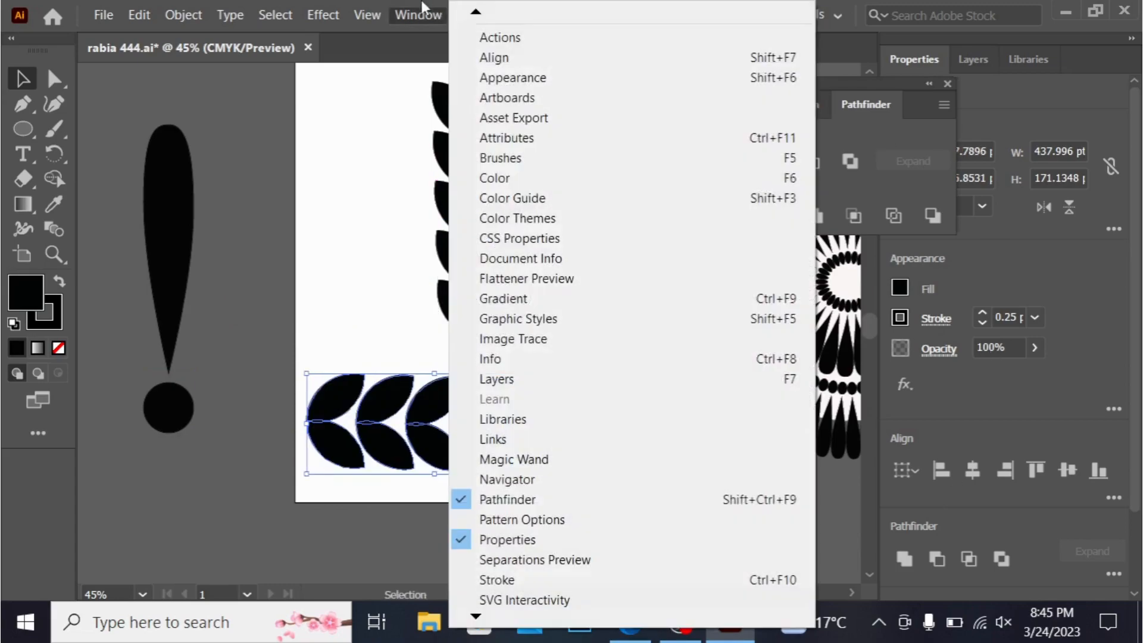
pyautogui.click(538, 158)
pyautogui.click(1079, 469)
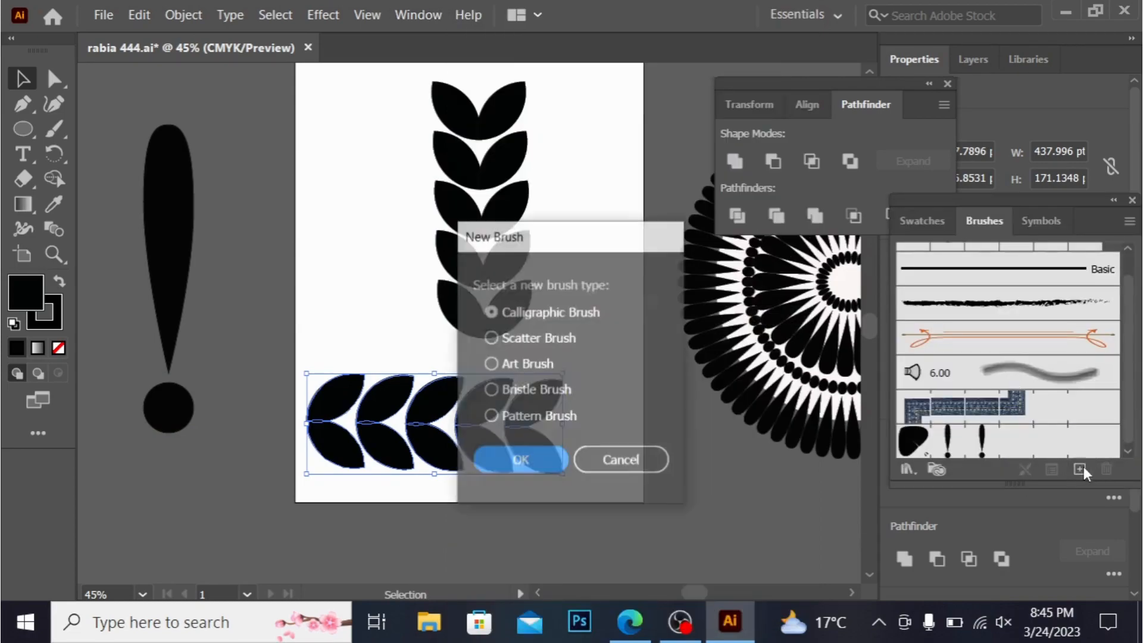
pyautogui.click(490, 417)
pyautogui.click(518, 463)
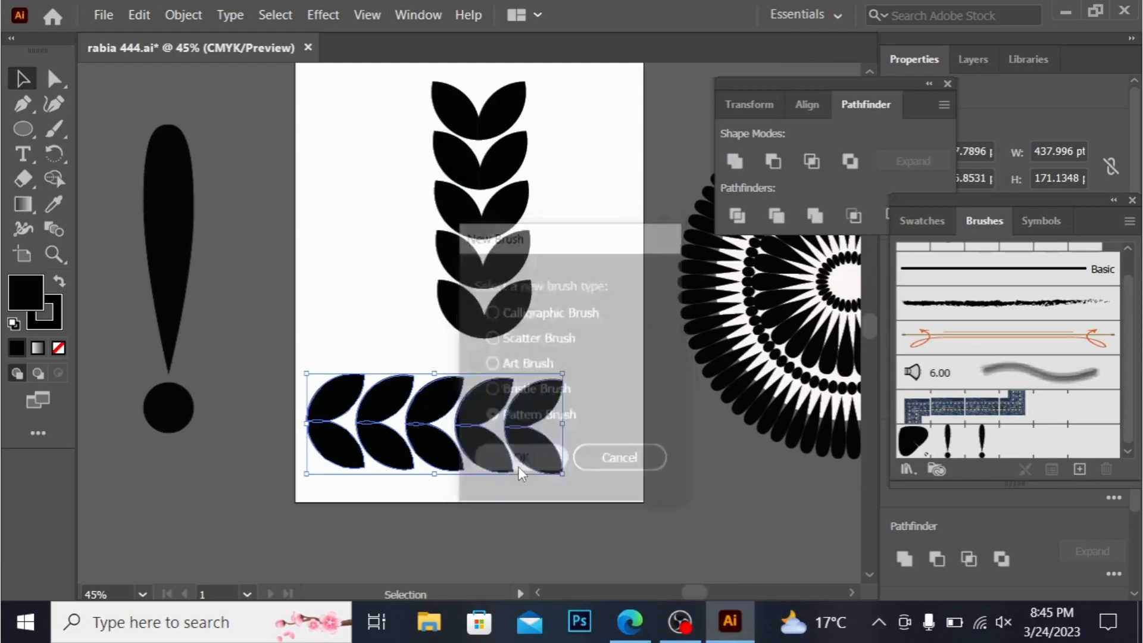
pyautogui.click(630, 392)
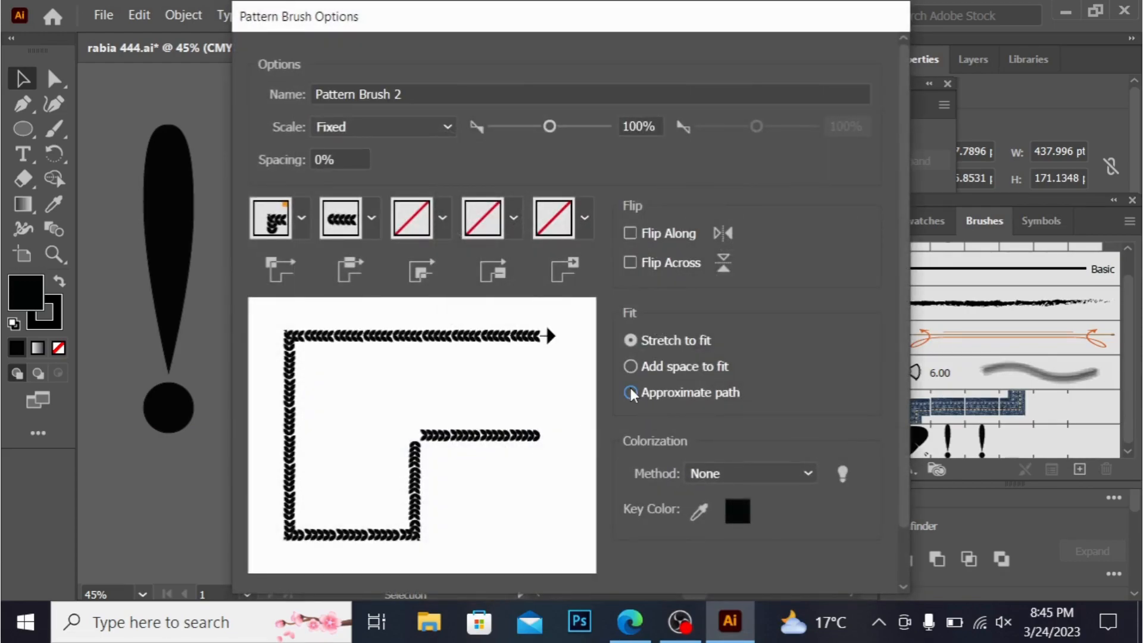
pyautogui.scroll(-2, 902, 544)
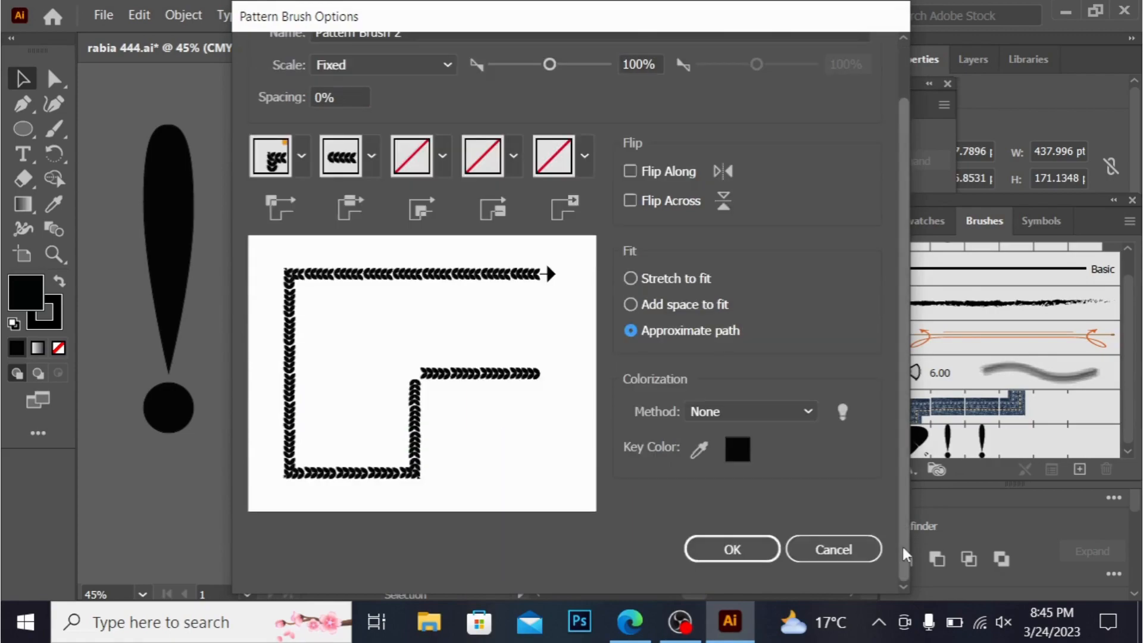
pyautogui.click(711, 544)
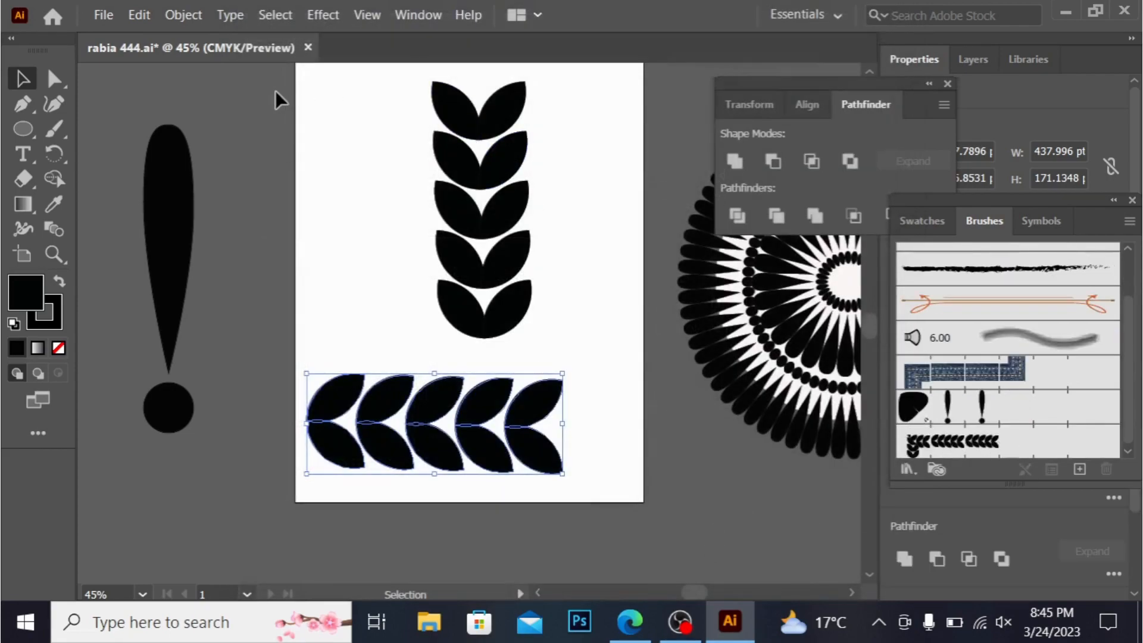
pyautogui.moveTo(412, 62); pyautogui.dragTo(383, 66)
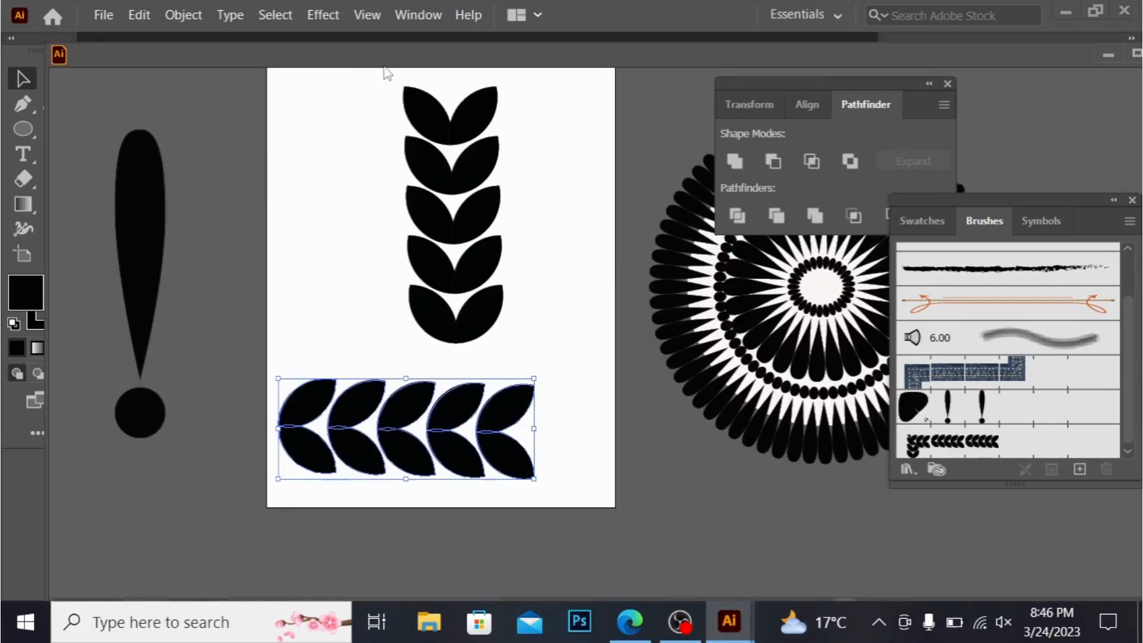
pyautogui.click(358, 88)
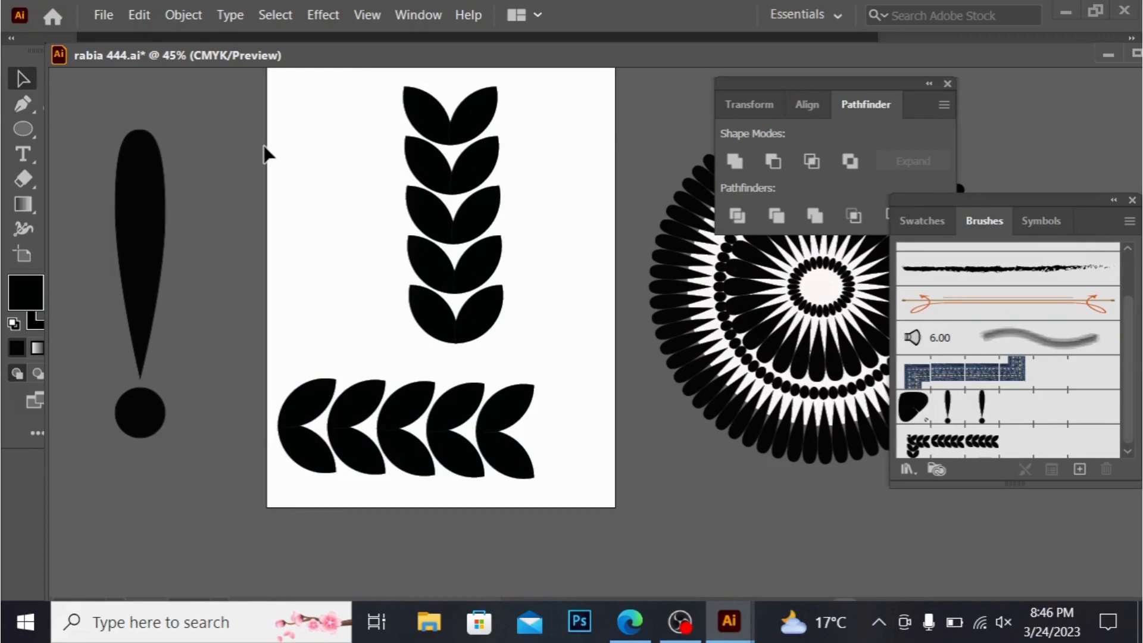
# Step: Create a new pattern brush from the vertical leaf column with the Approximate path fit
pyautogui.moveTo(359, 90); pyautogui.dragTo(545, 370)
pyautogui.moveTo(458, 175)
pyautogui.mouseDown()
pyautogui.moveTo(490, 229)
pyautogui.moveTo(1074, 464)
pyautogui.moveTo(1102, 395)
pyautogui.mouseUp()
pyautogui.moveTo(1082, 464); pyautogui.dragTo(1081, 472)
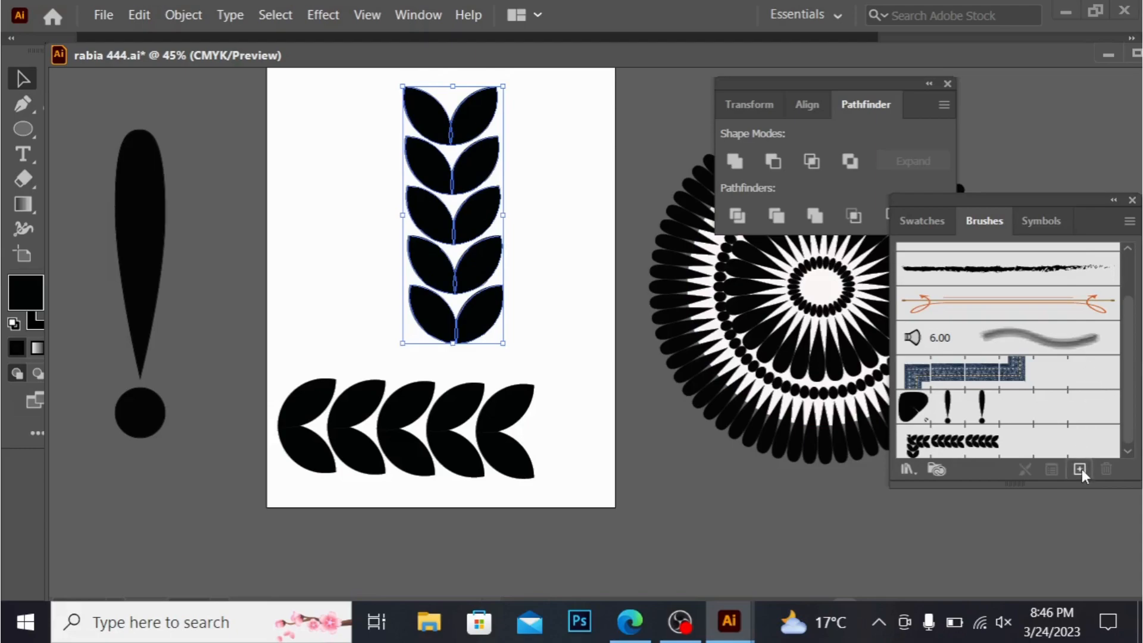
pyautogui.click(490, 416)
pyautogui.click(543, 468)
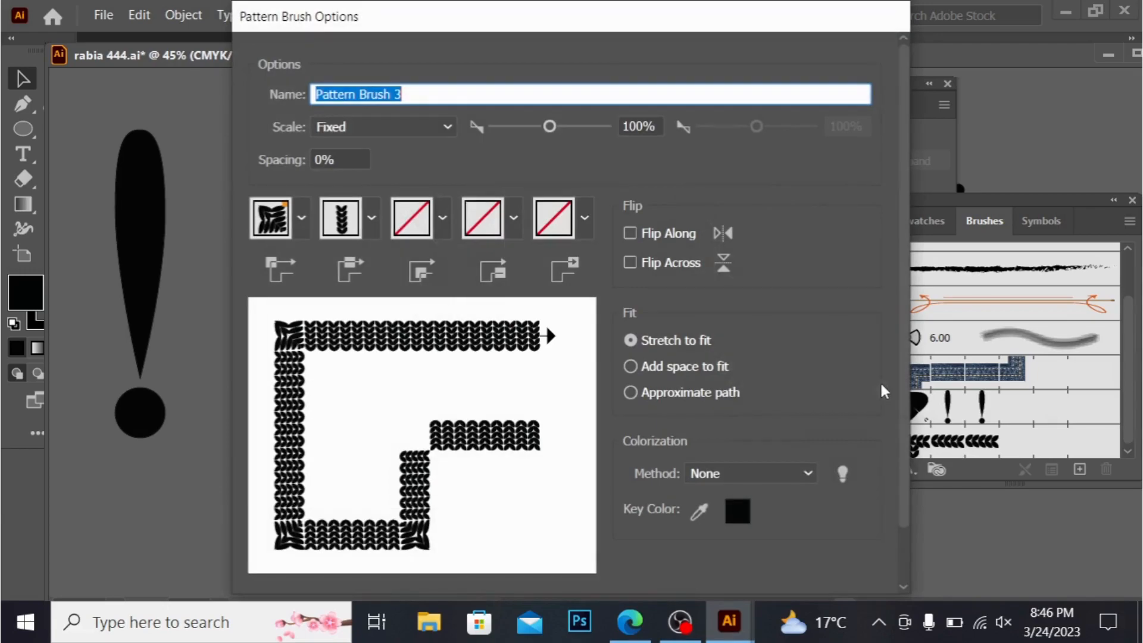
pyautogui.click(631, 394)
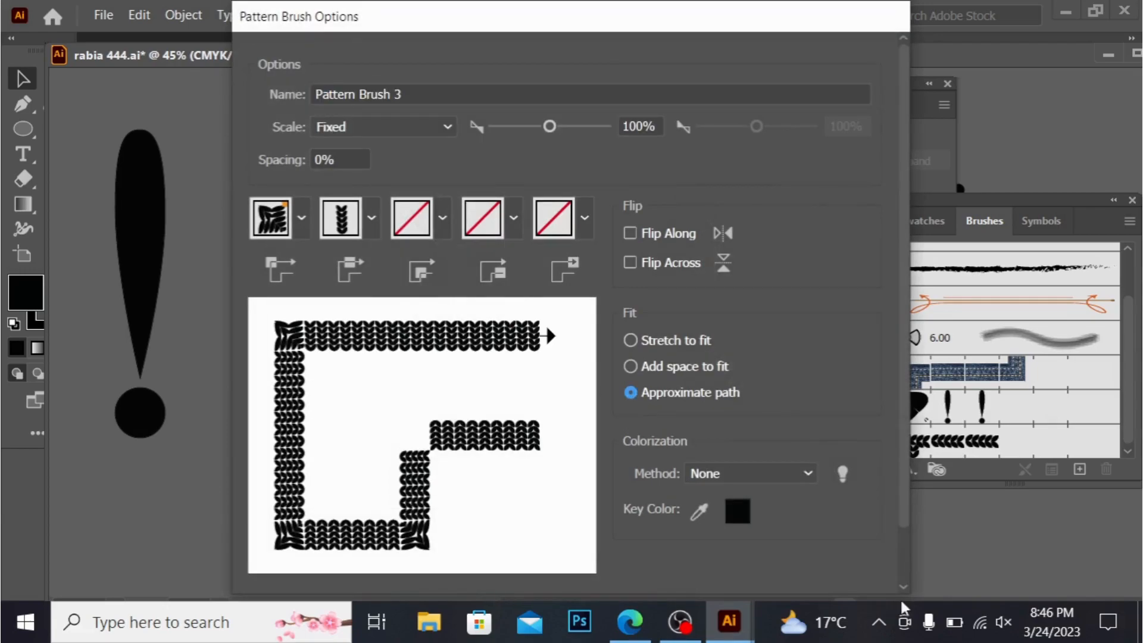
pyautogui.scroll(-2, 904, 583)
pyautogui.click(711, 548)
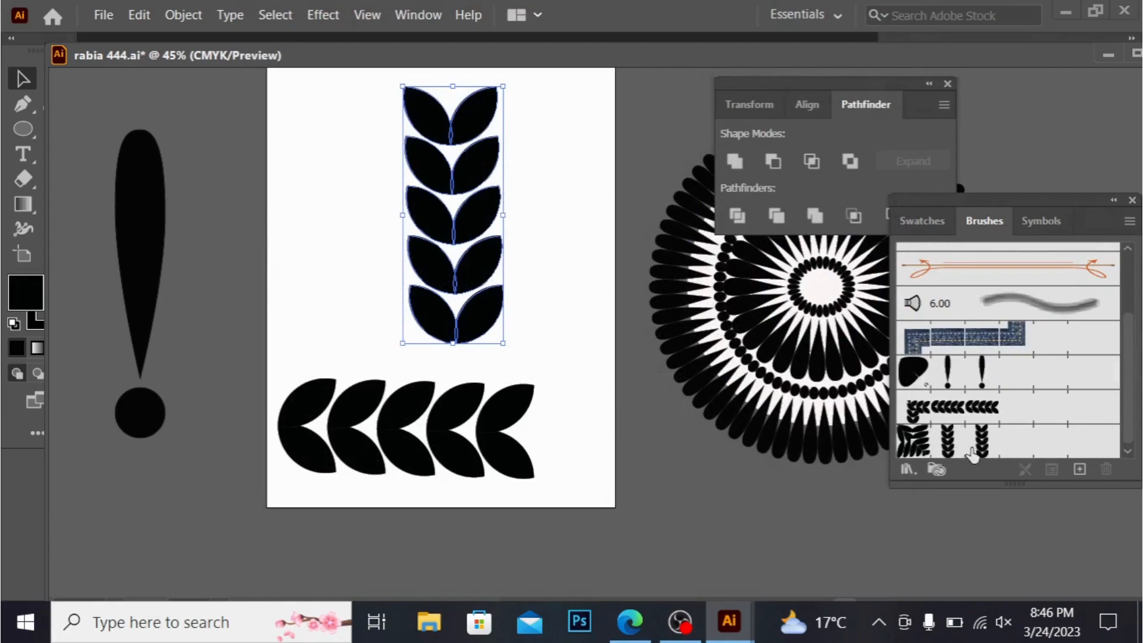
# Step: Clear the artboard by moving the leaf column off its left side and the horizontal leaf row off its lower right
pyautogui.moveTo(970, 456)
pyautogui.mouseDown()
pyautogui.moveTo(464, 131)
pyautogui.moveTo(619, 298)
pyautogui.moveTo(744, 366)
pyautogui.moveTo(482, 506)
pyautogui.moveTo(247, 301)
pyautogui.moveTo(213, 331)
pyautogui.mouseUp()
pyautogui.click(410, 410)
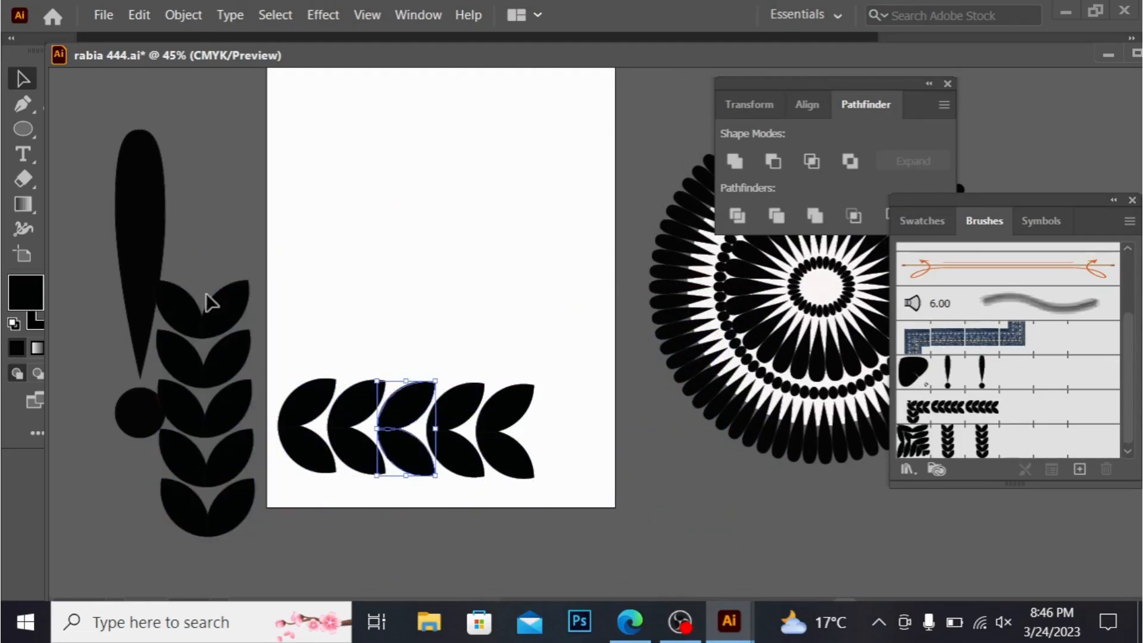
pyautogui.moveTo(290, 369); pyautogui.dragTo(548, 510)
pyautogui.moveTo(489, 436); pyautogui.dragTo(890, 539)
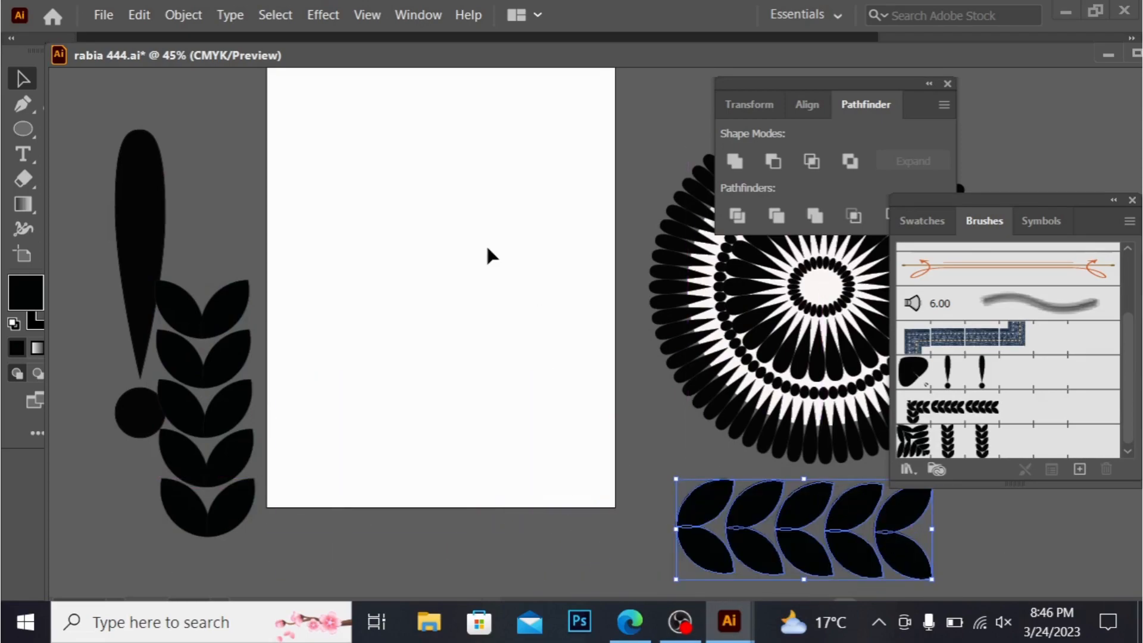
# Step: Draw a circle about 420 pt in diameter on the empty artboard and fill it with off-white F7F7F7
pyautogui.click(23, 128)
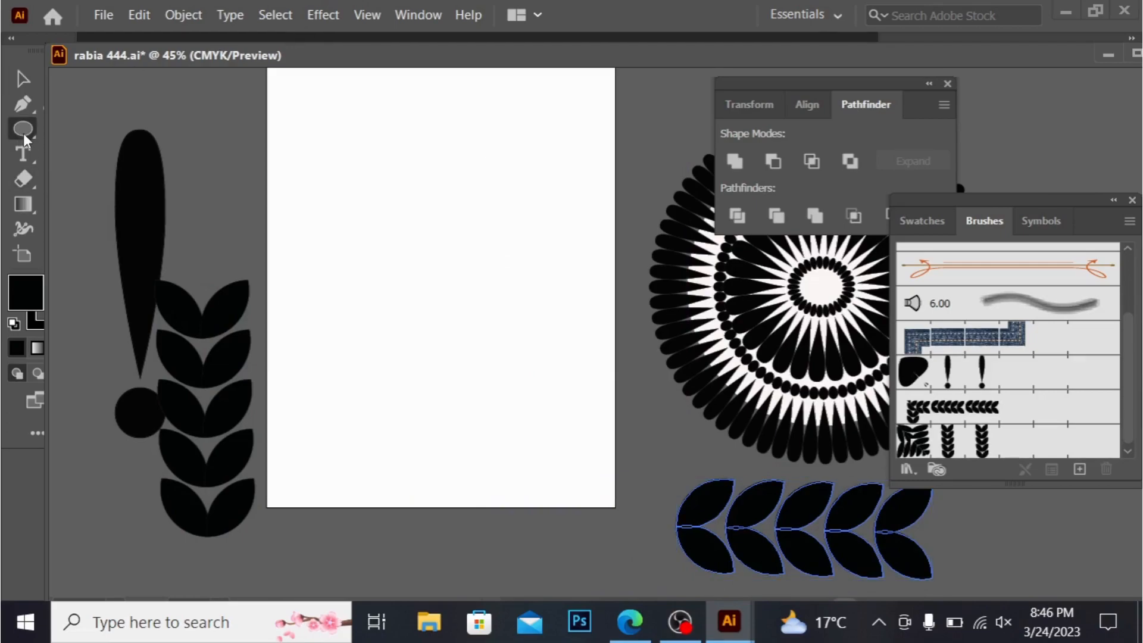
pyautogui.moveTo(410, 230); pyautogui.dragTo(534, 352)
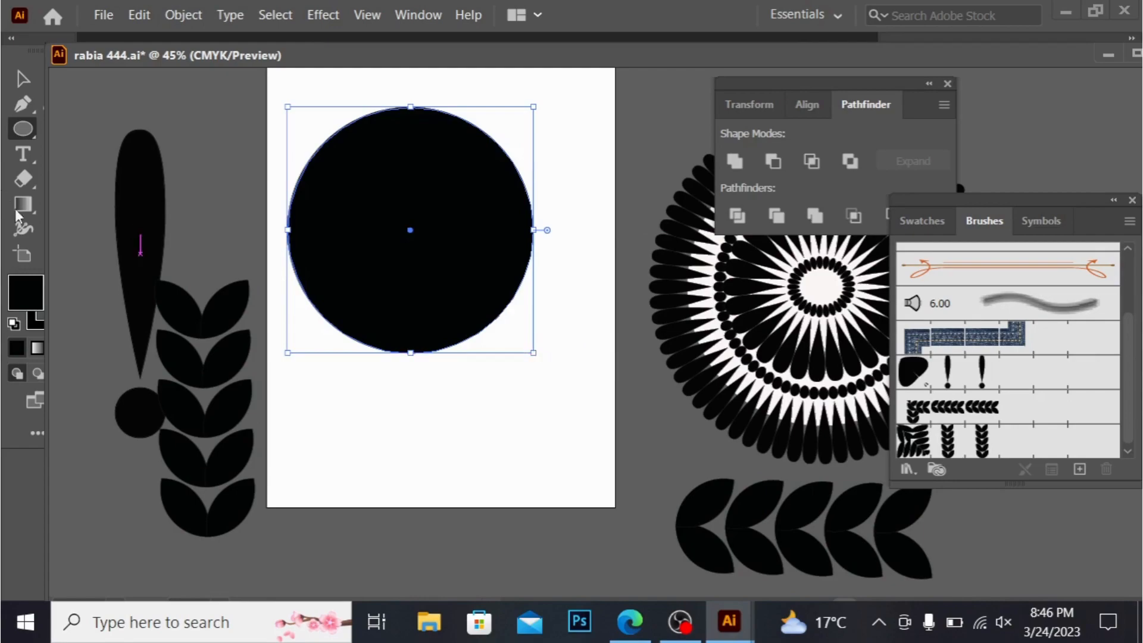
pyautogui.doubleClick(20, 299)
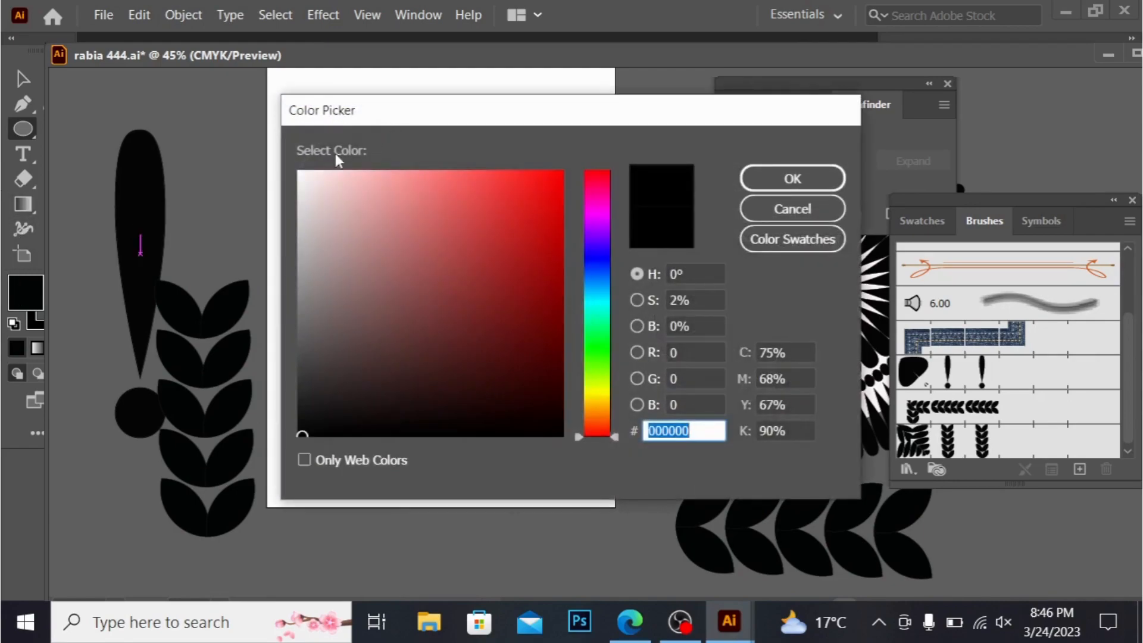
pyautogui.click(297, 176)
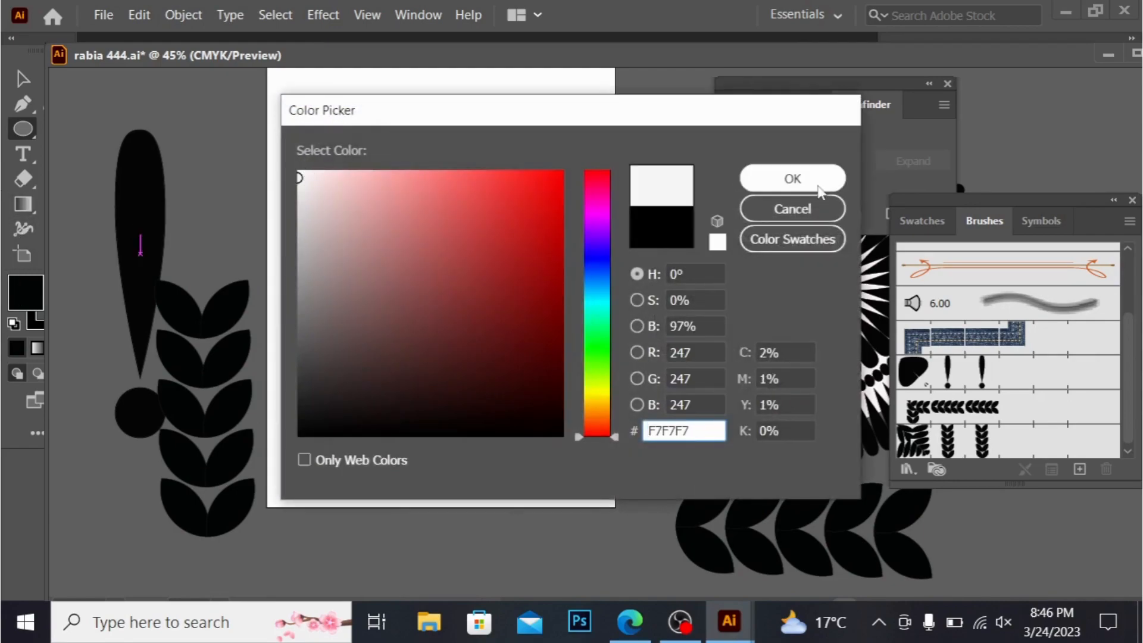
pyautogui.click(792, 178)
# Step: Outline the large circle with the horizontal leaf-row pattern brush at a 0.5 pt stroke and deselect it
pyautogui.click(1019, 412)
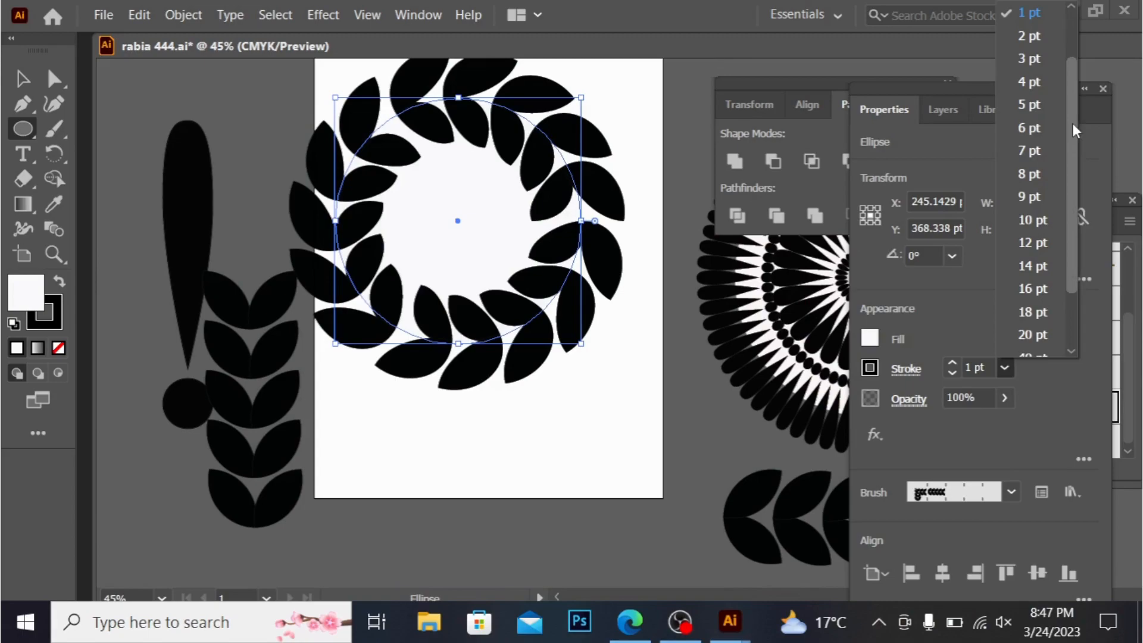
pyautogui.scroll(2, 1033, 48)
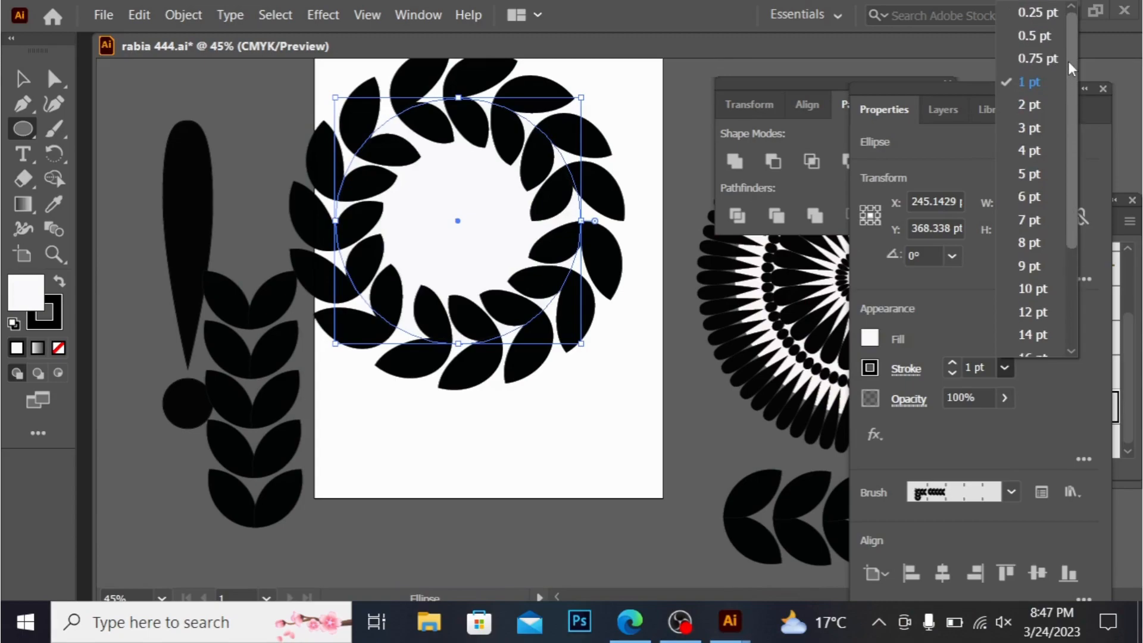
pyautogui.click(1032, 42)
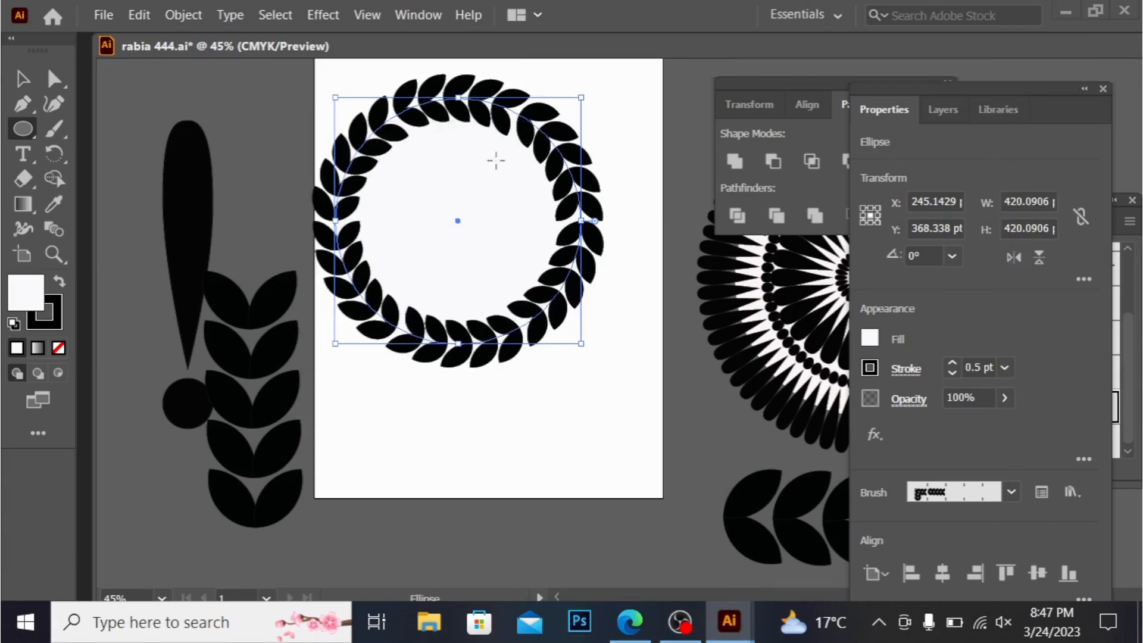
pyautogui.click(21, 79)
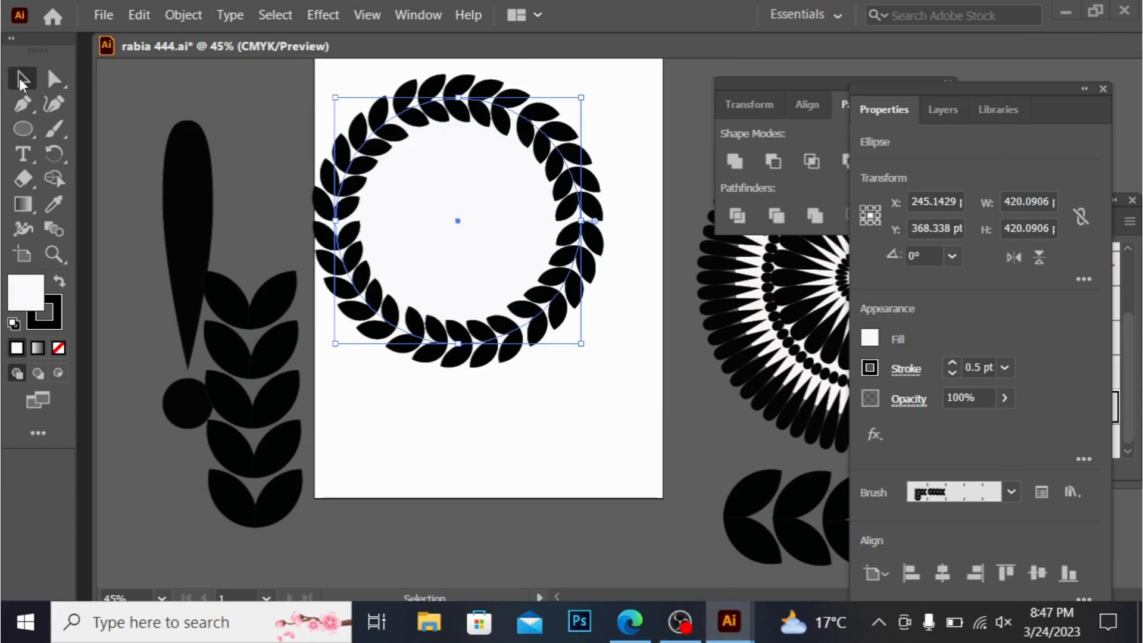
pyautogui.click(232, 122)
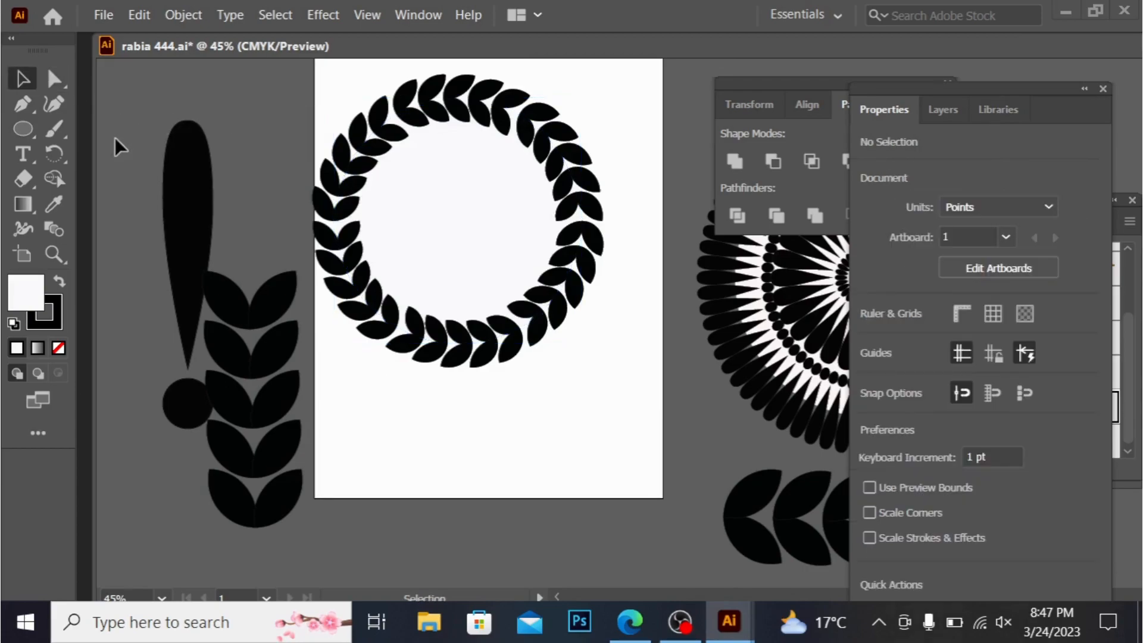
# Step: Draw a smaller circle about 223 pt in diameter inside the leaf ring and apply the horizontal leaf-row brush to it
pyautogui.click(28, 136)
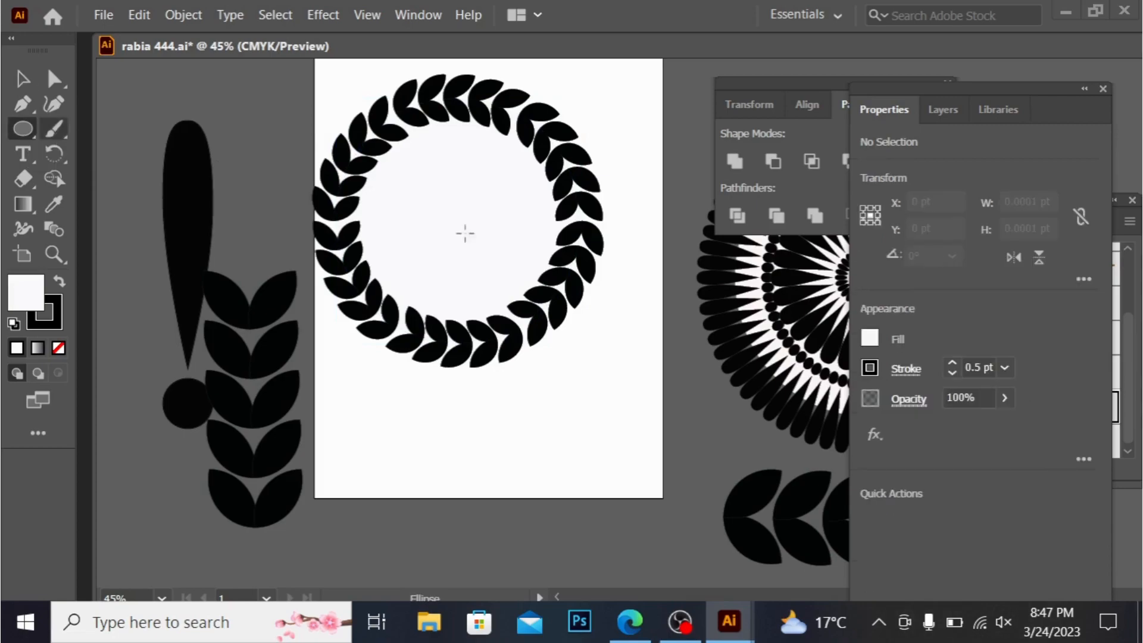
pyautogui.moveTo(456, 214); pyautogui.dragTo(522, 238)
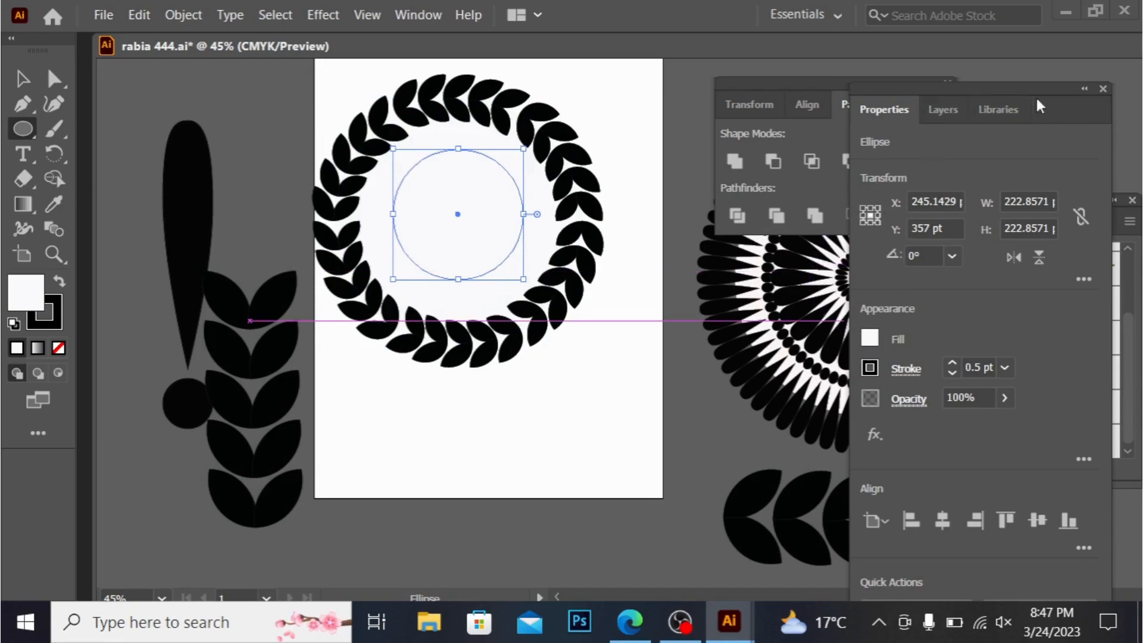
pyautogui.moveTo(1054, 90)
pyautogui.mouseDown()
pyautogui.moveTo(1034, 209)
pyautogui.moveTo(914, 354)
pyautogui.moveTo(885, 351)
pyautogui.mouseUp()
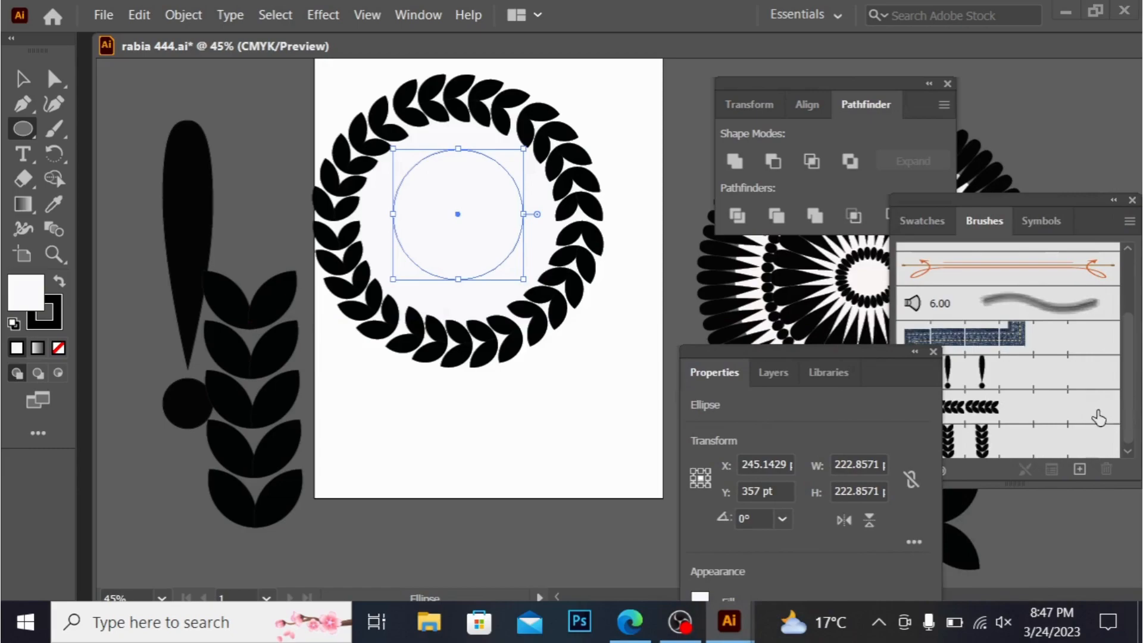
pyautogui.click(1101, 413)
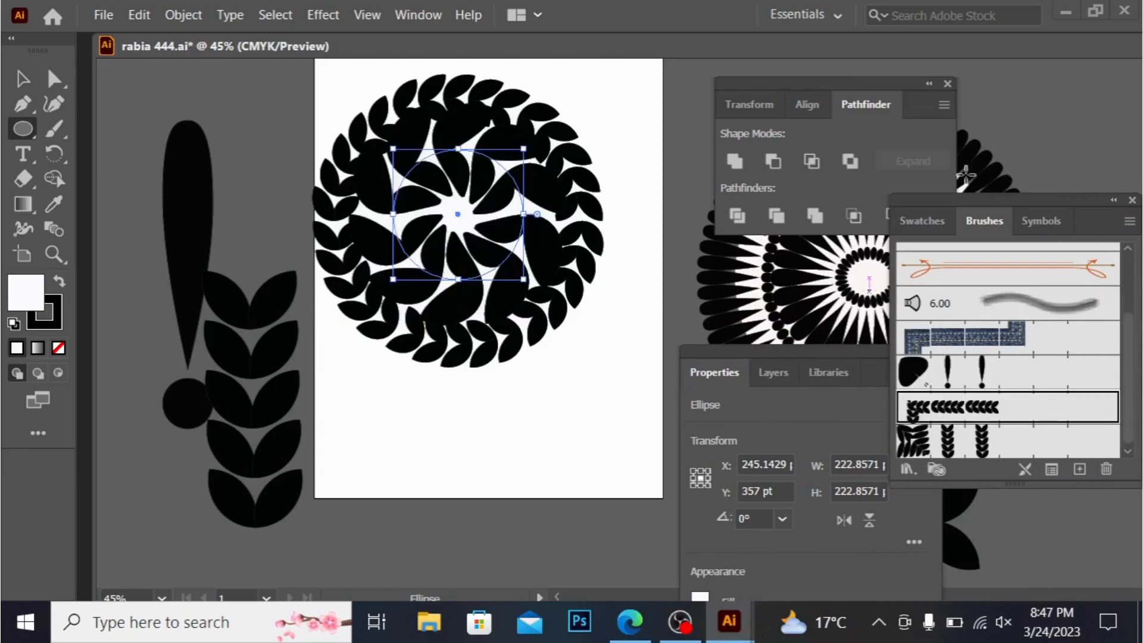
# Step: Set the inner circle's brush stroke weight to 0.5 pt
pyautogui.click(829, 372)
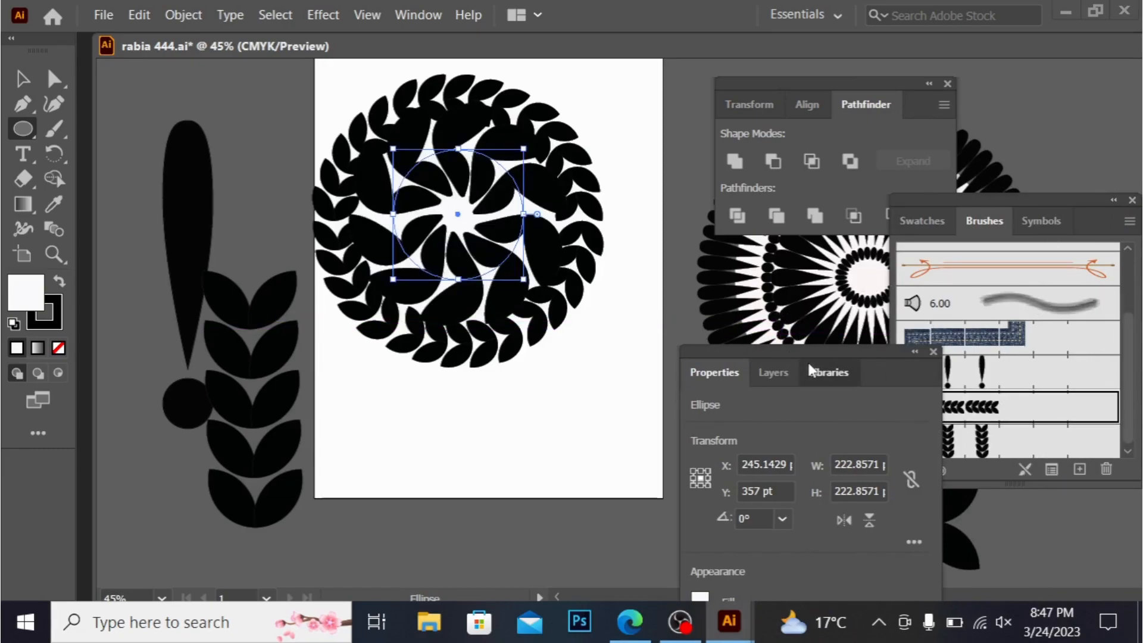
pyautogui.moveTo(794, 357); pyautogui.dragTo(926, 133)
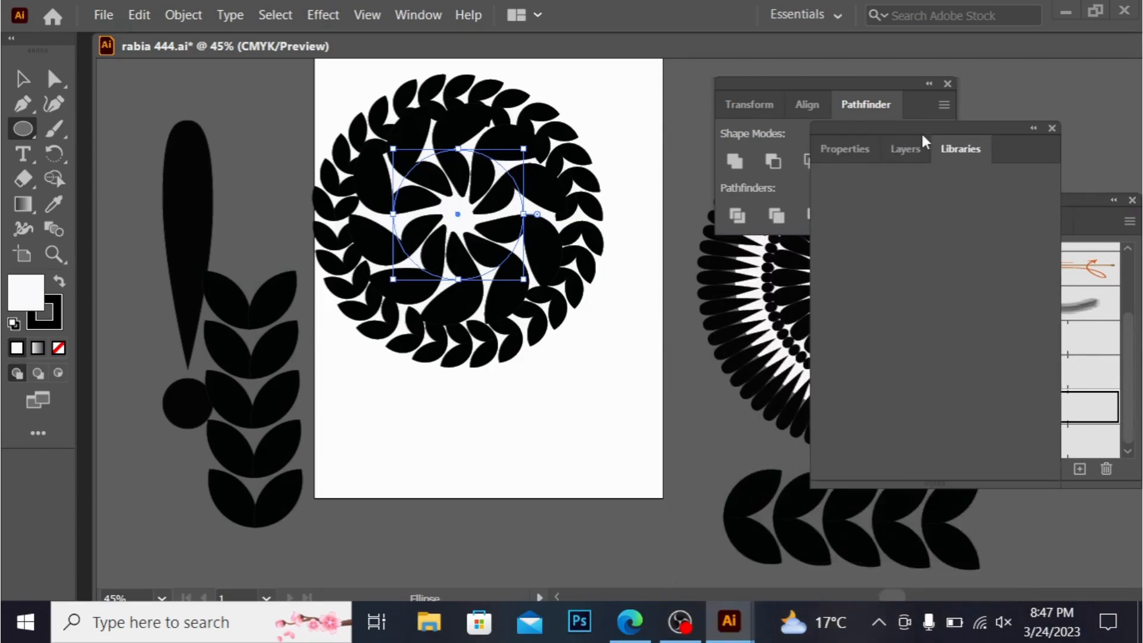
pyautogui.click(852, 149)
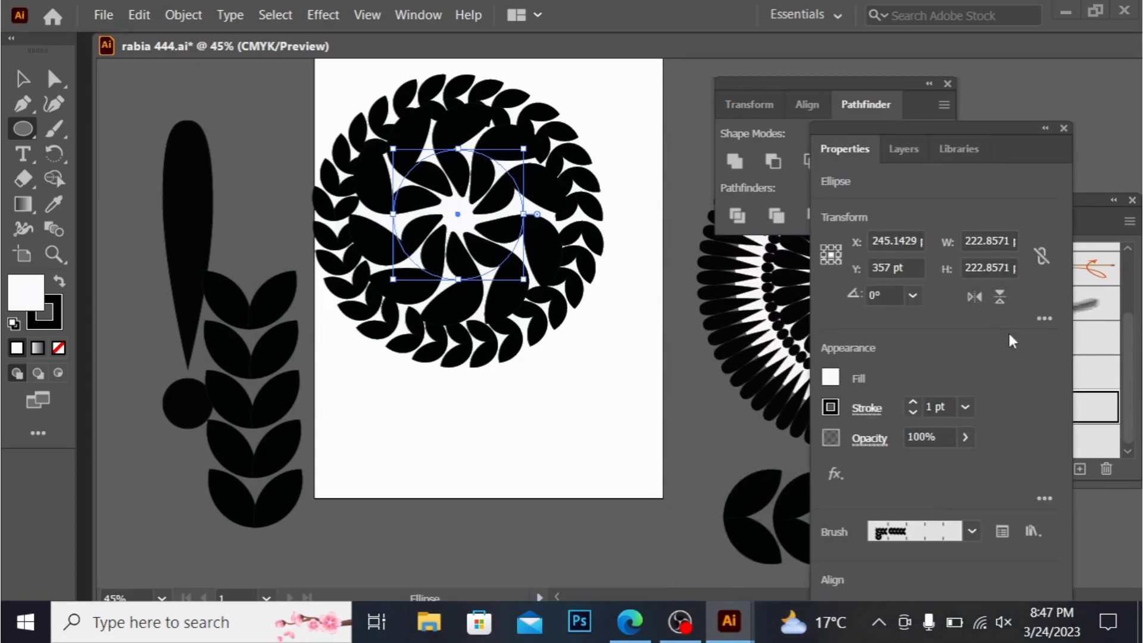
pyautogui.click(965, 407)
pyautogui.scroll(1, 995, 54)
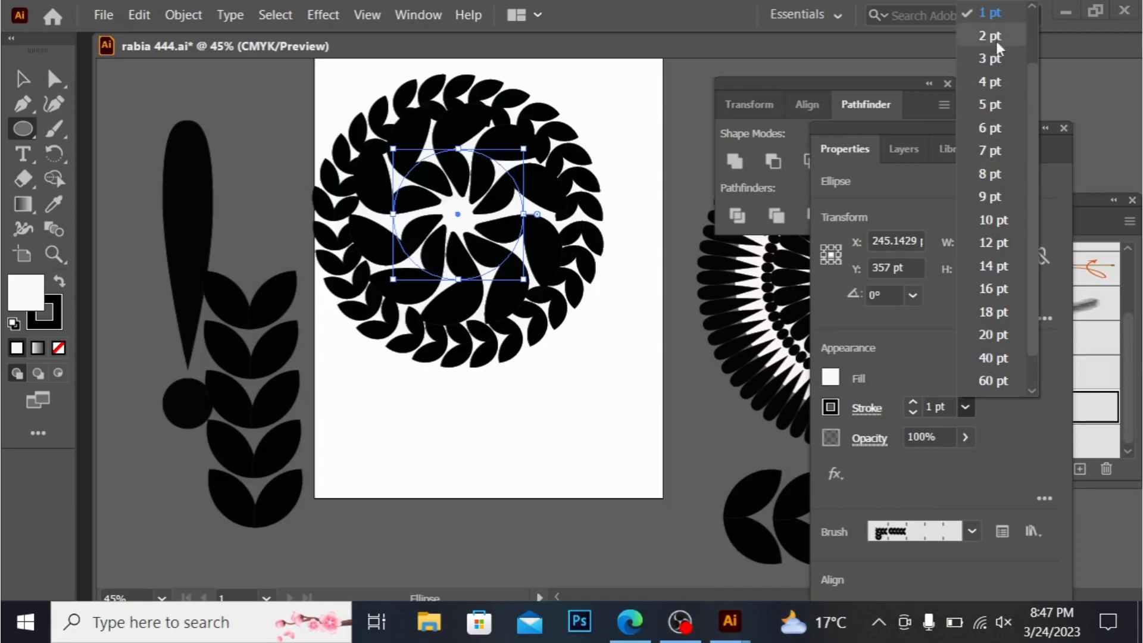
pyautogui.click(1037, 80)
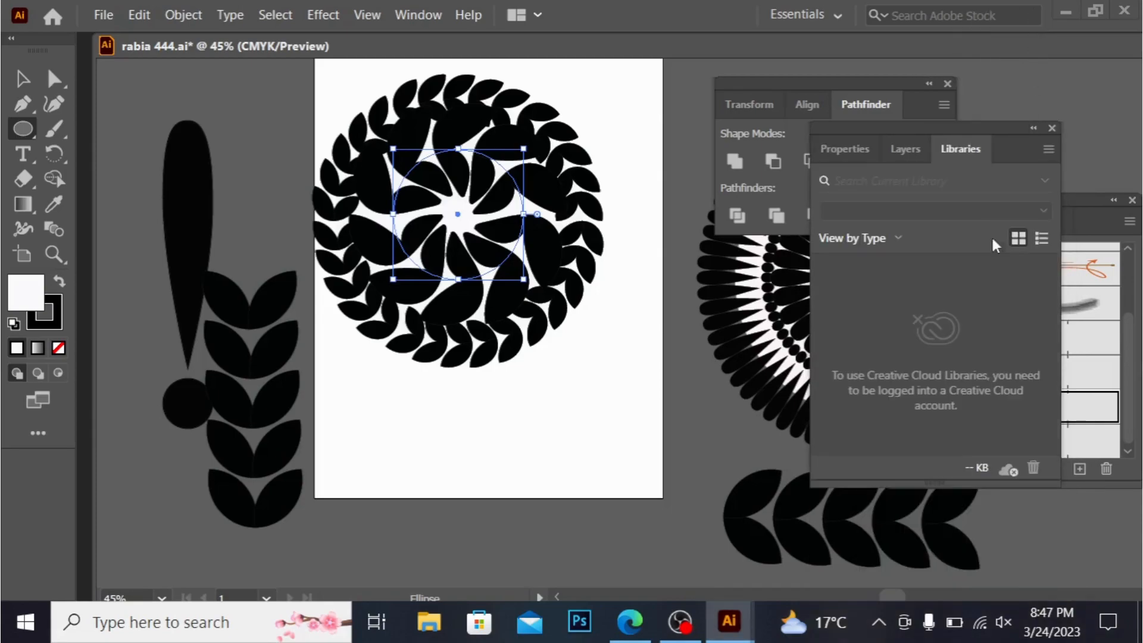
pyautogui.click(857, 148)
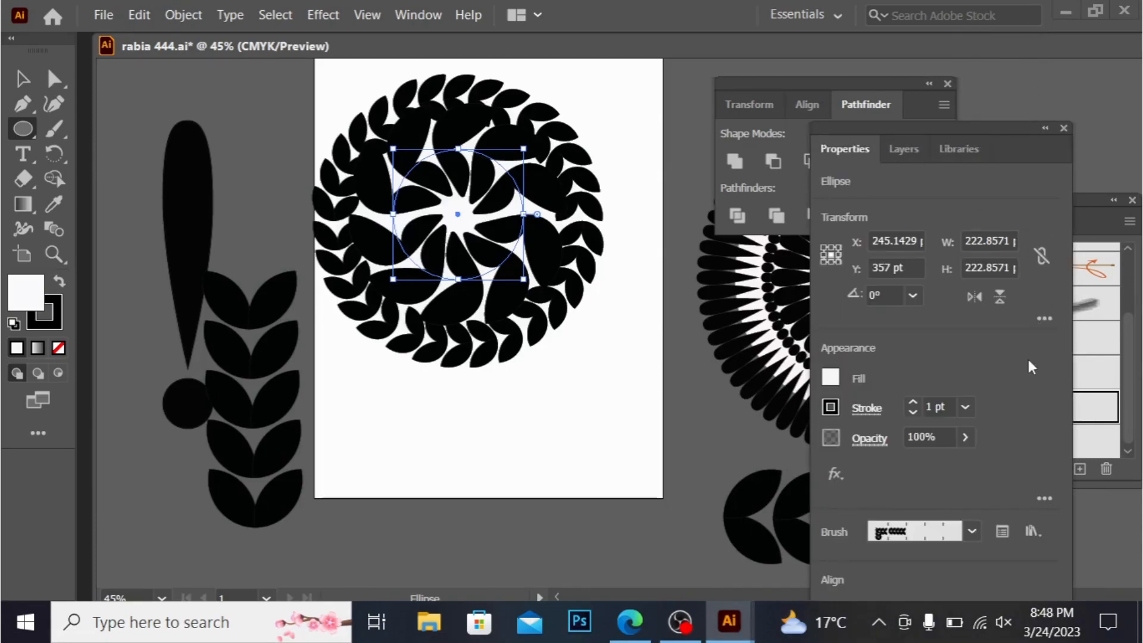
pyautogui.click(966, 408)
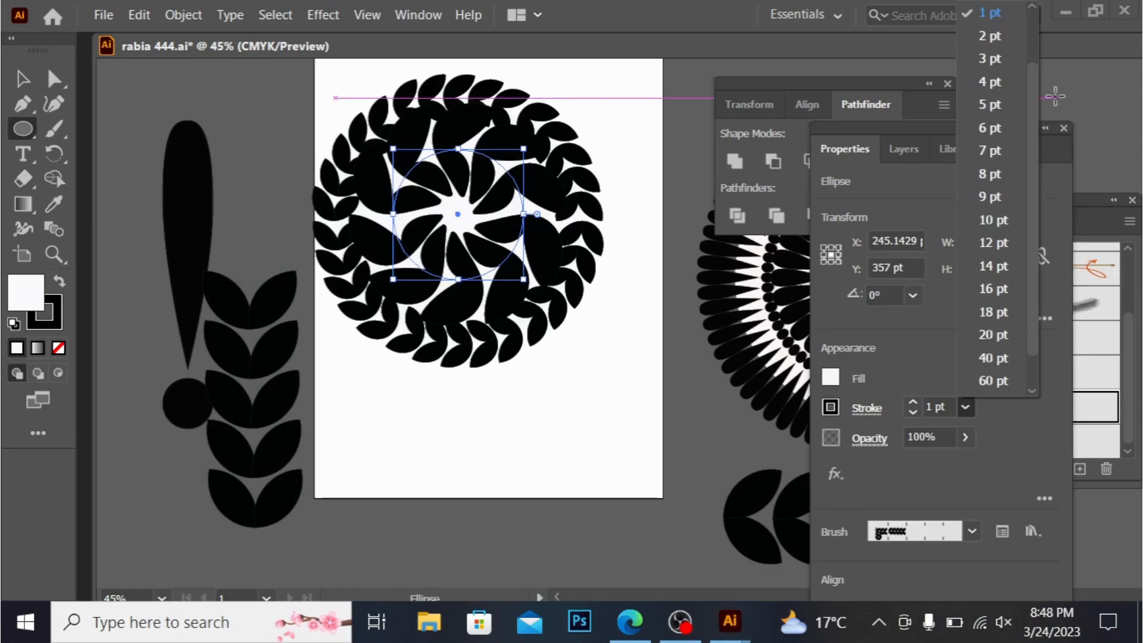
pyautogui.scroll(3, 1035, 88)
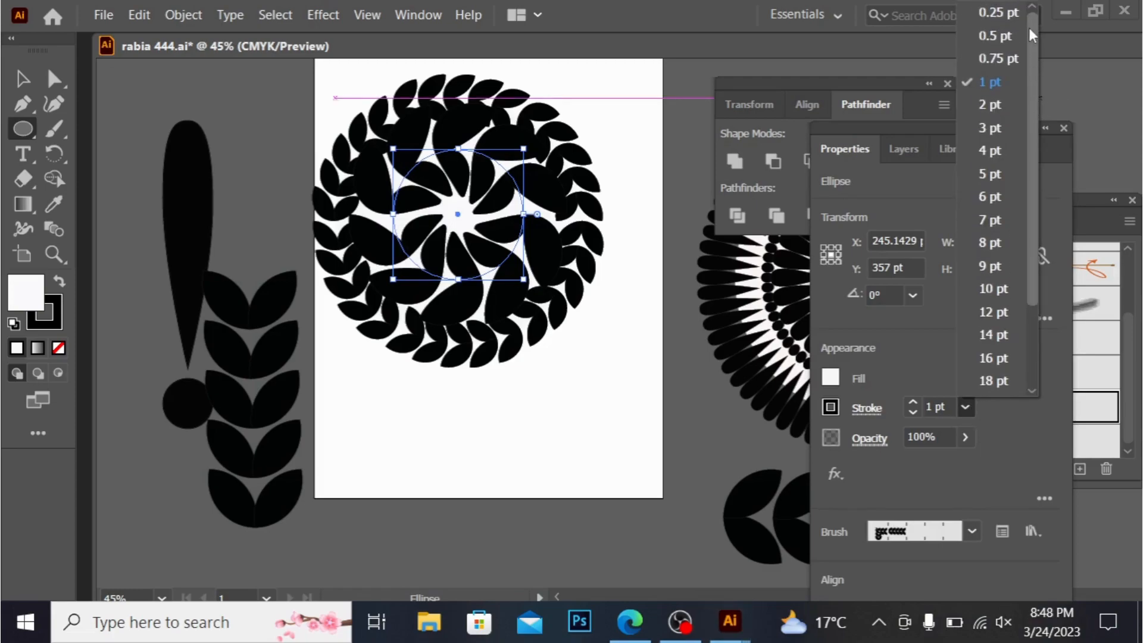
pyautogui.click(991, 34)
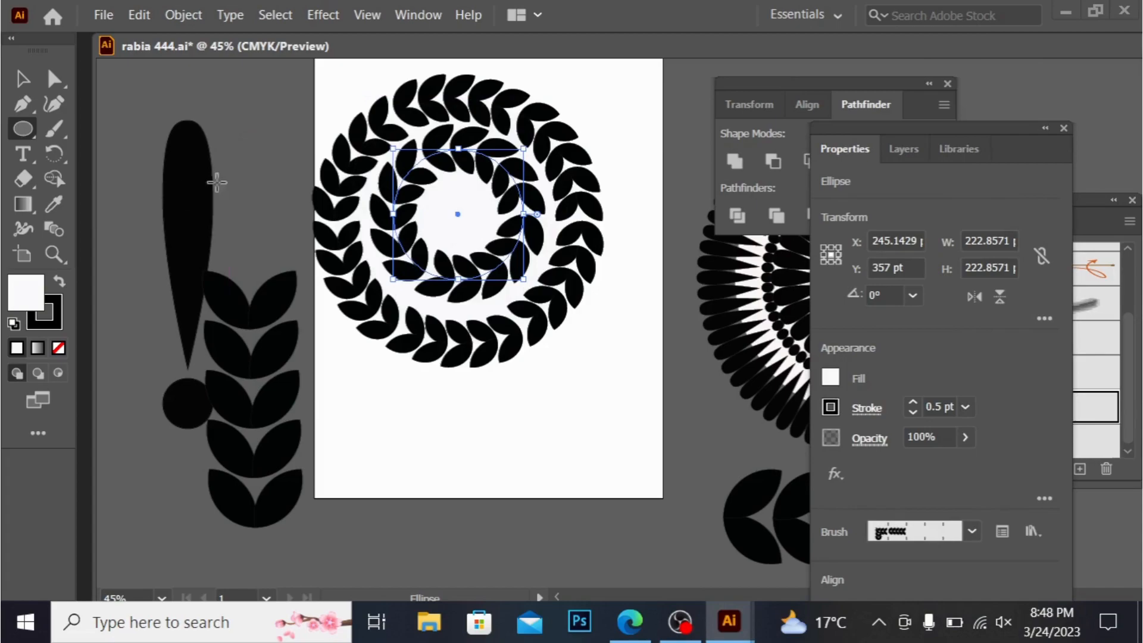
# Step: Move the inner leaf ring onto the centre of the outer ring and deselect it
pyautogui.click(23, 79)
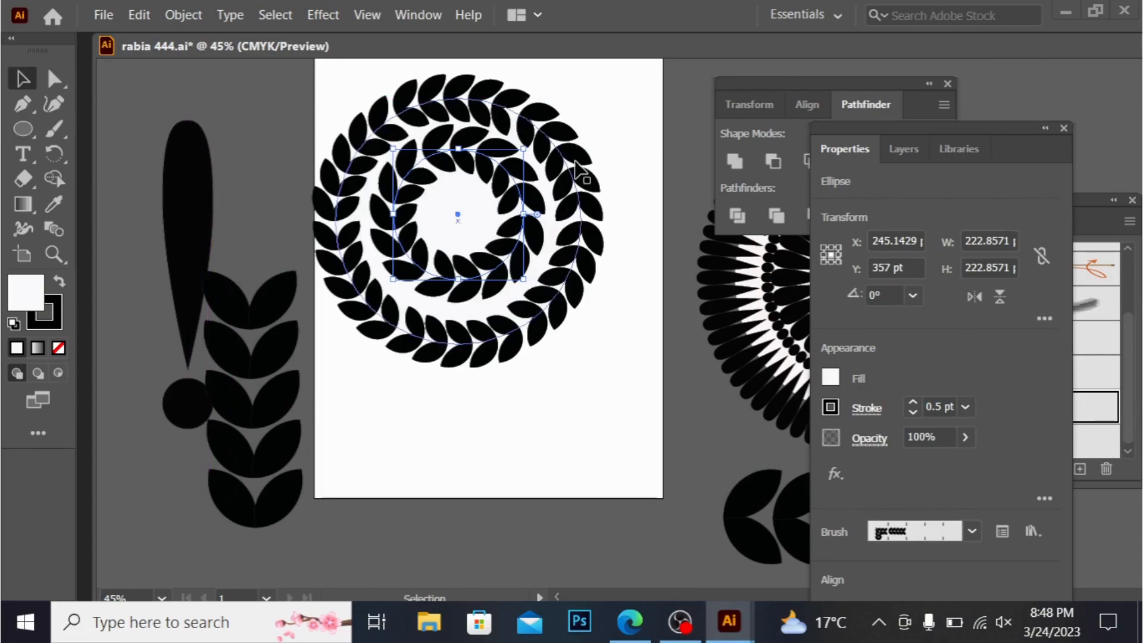
pyautogui.moveTo(516, 160); pyautogui.dragTo(488, 169)
pyautogui.click(183, 88)
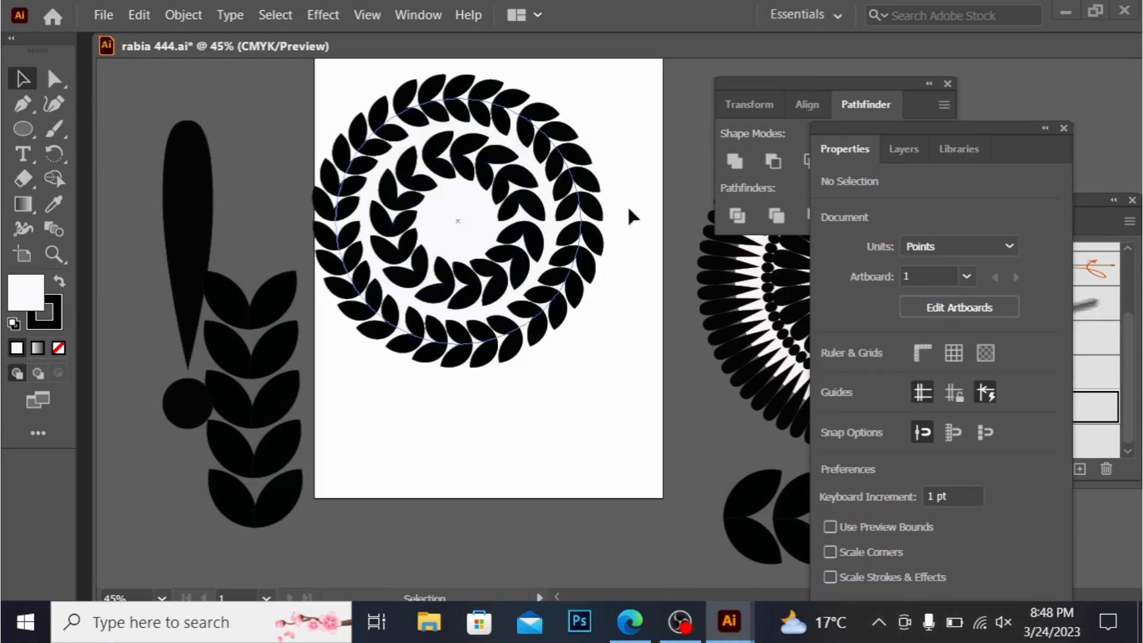
# Step: Group the two concentric leaf rings, move the group off the artboard to its upper left and deselect it
pyautogui.moveTo(249, 66); pyautogui.dragTo(597, 347)
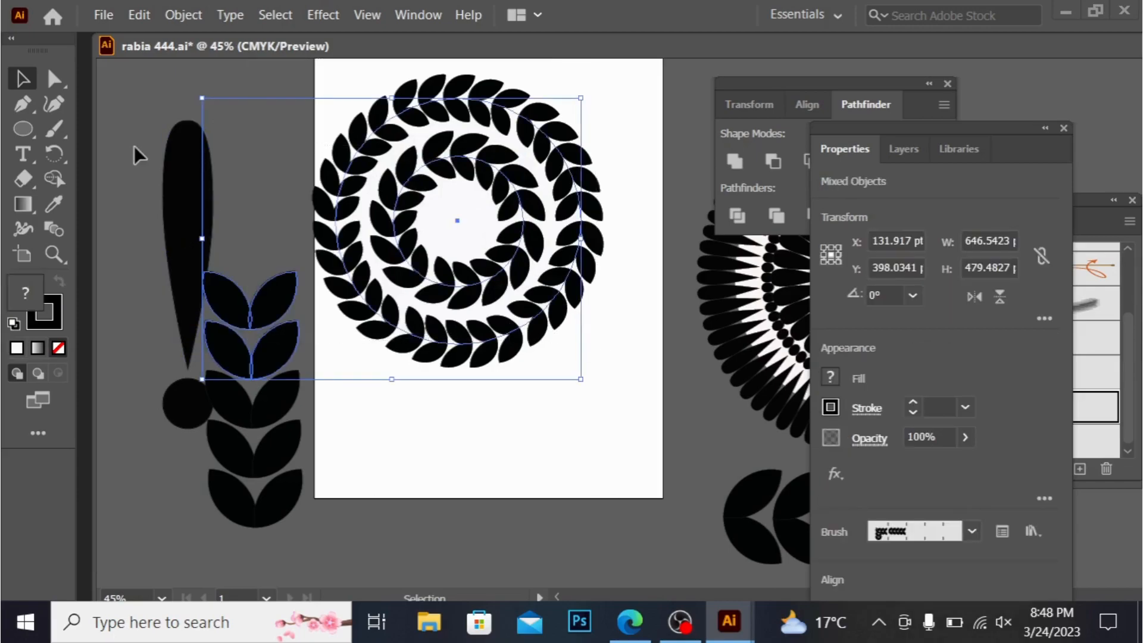
pyautogui.click(133, 89)
pyautogui.moveTo(642, 96); pyautogui.dragTo(332, 344)
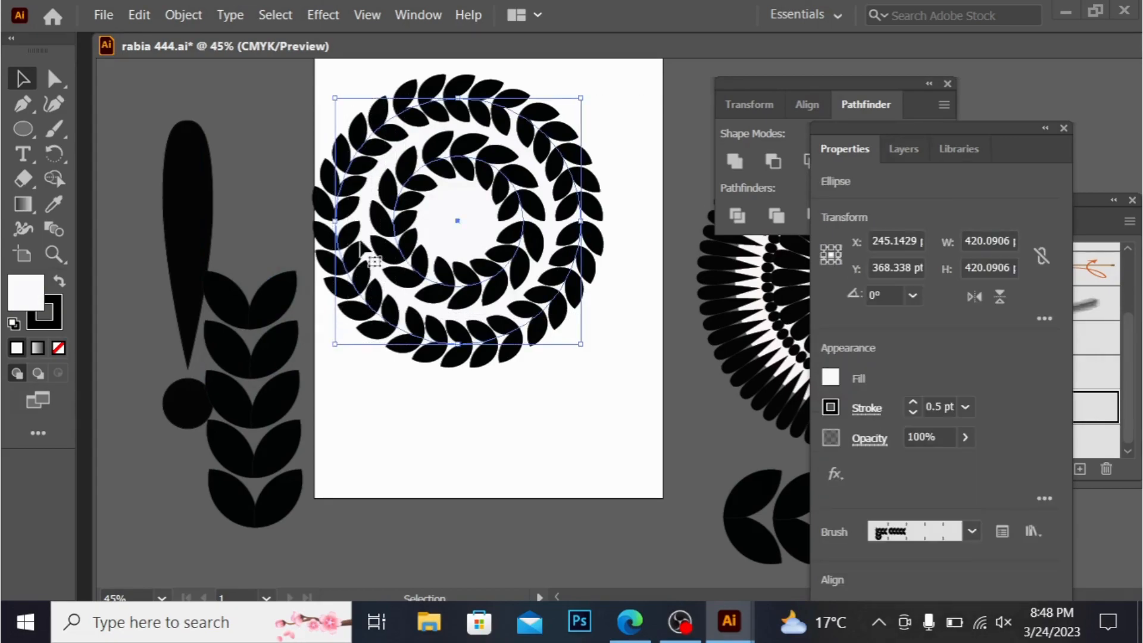
pyautogui.rightClick(362, 213)
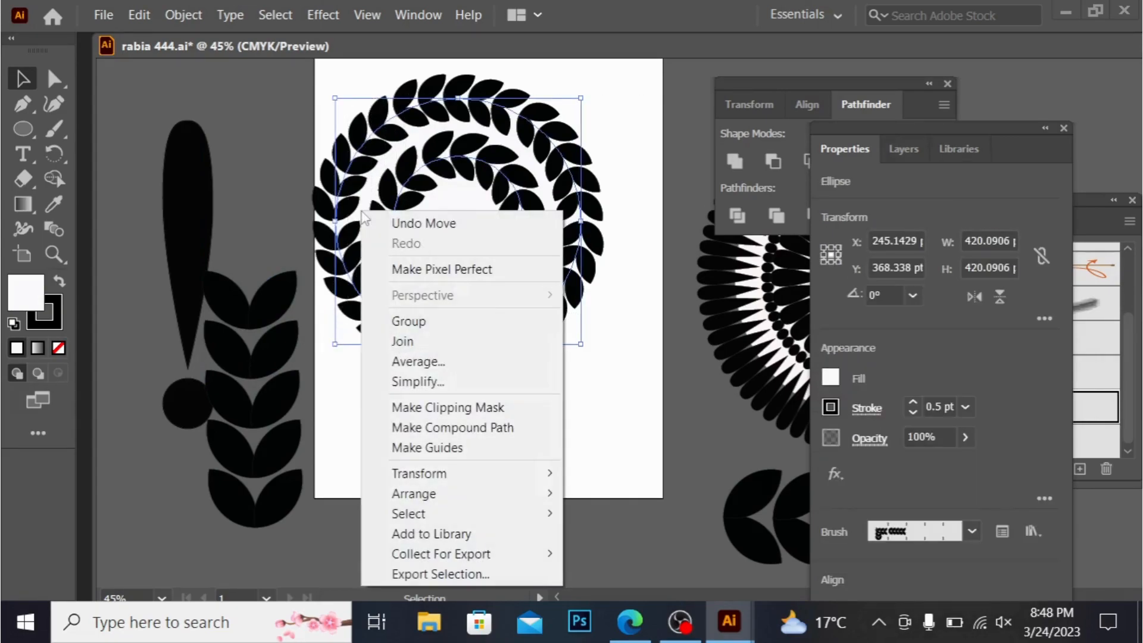
pyautogui.click(433, 321)
pyautogui.moveTo(460, 116); pyautogui.dragTo(194, 70)
pyautogui.click(495, 86)
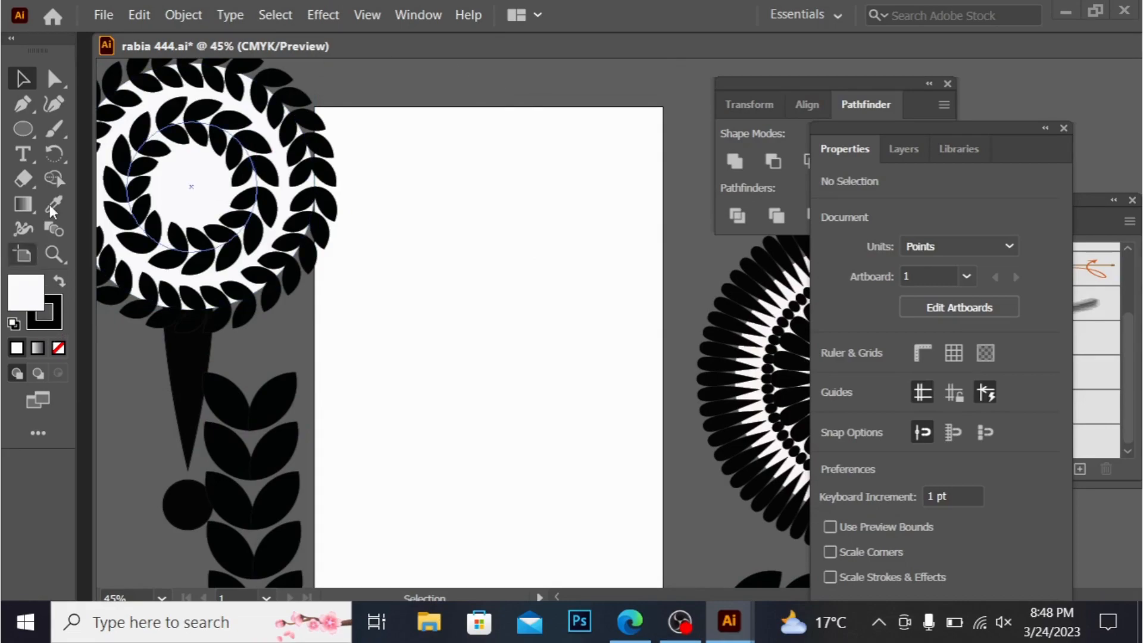
# Step: Draw a circle 440 pt in diameter on the artboard and apply the vertical leaf-column brush to it
pyautogui.click(23, 128)
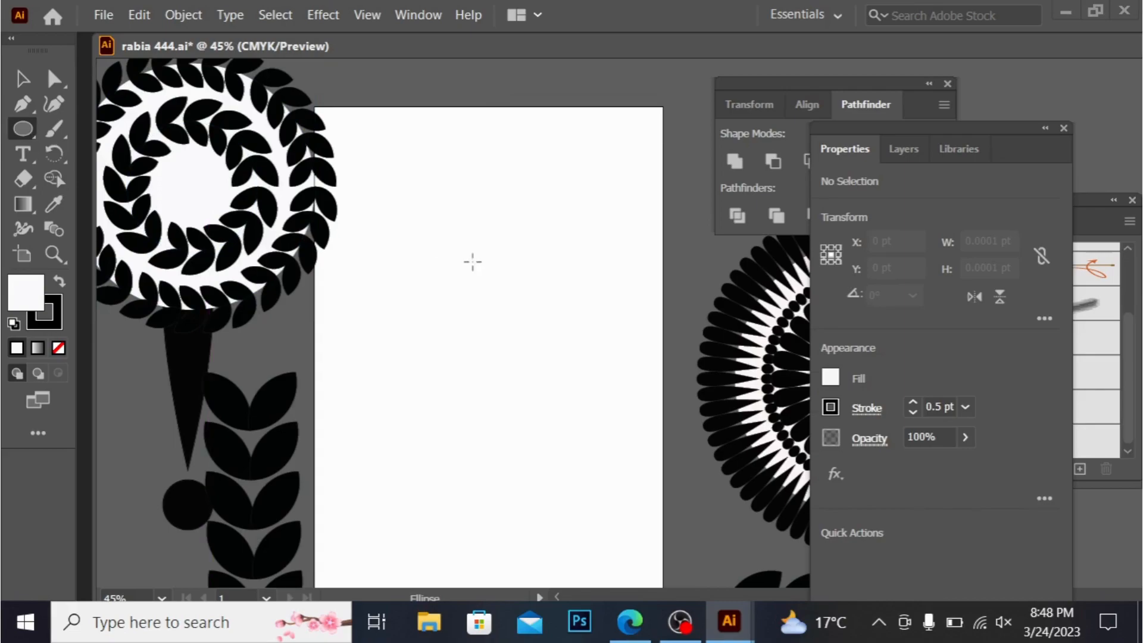
pyautogui.moveTo(459, 342); pyautogui.dragTo(589, 470)
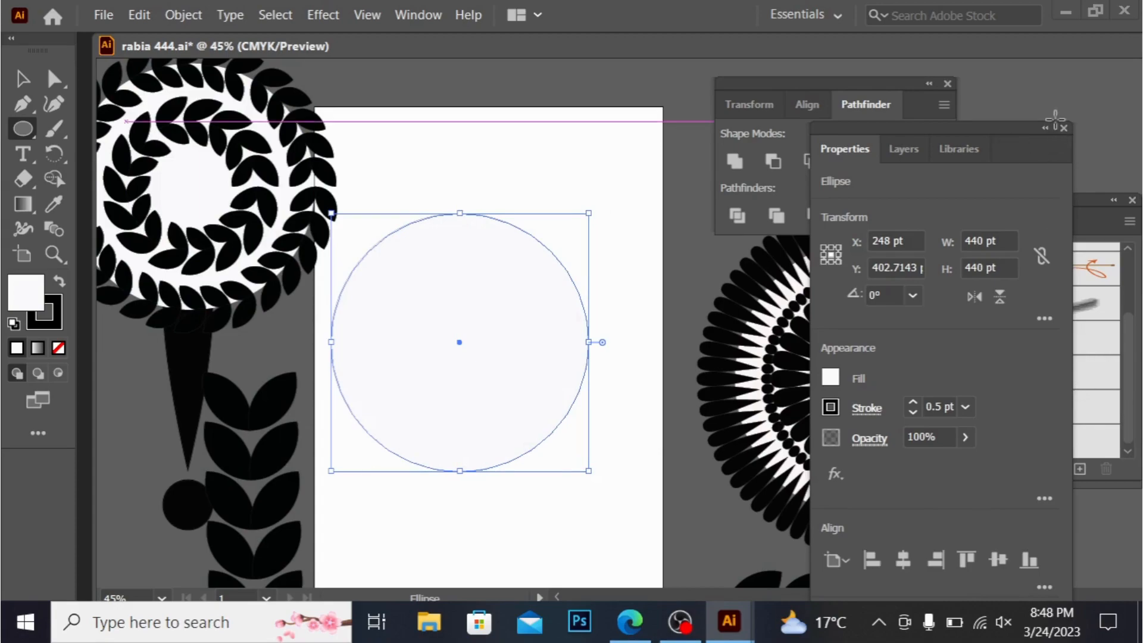
pyautogui.moveTo(990, 138); pyautogui.dragTo(862, 146)
pyautogui.click(1064, 452)
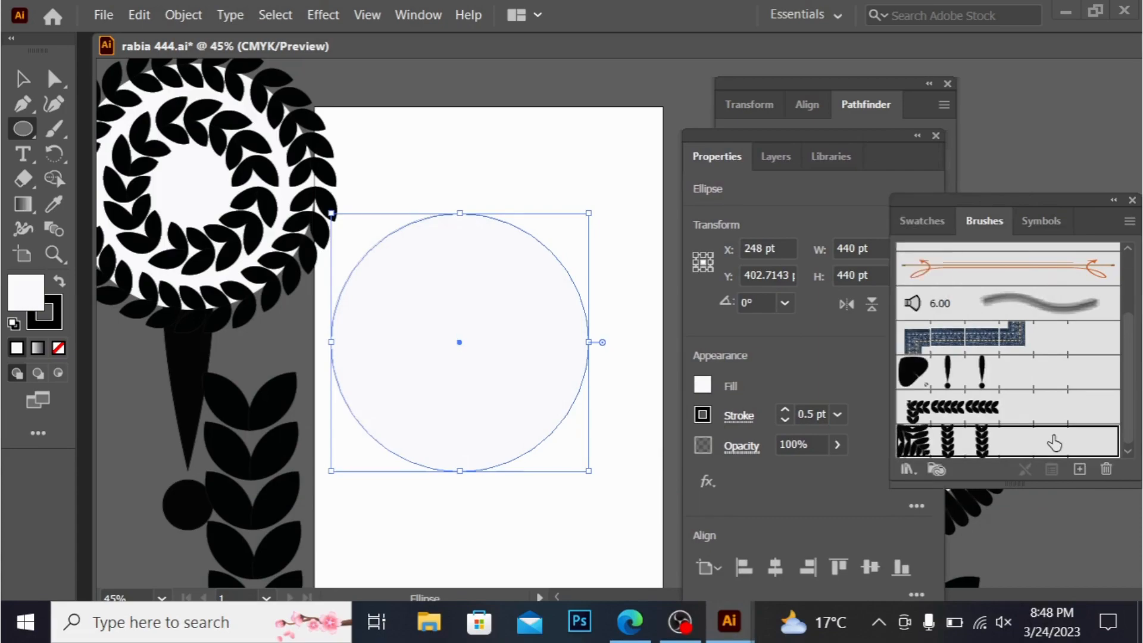
pyautogui.moveTo(868, 156)
pyautogui.mouseDown()
pyautogui.moveTo(951, 104)
pyautogui.moveTo(956, 77)
pyautogui.mouseUp()
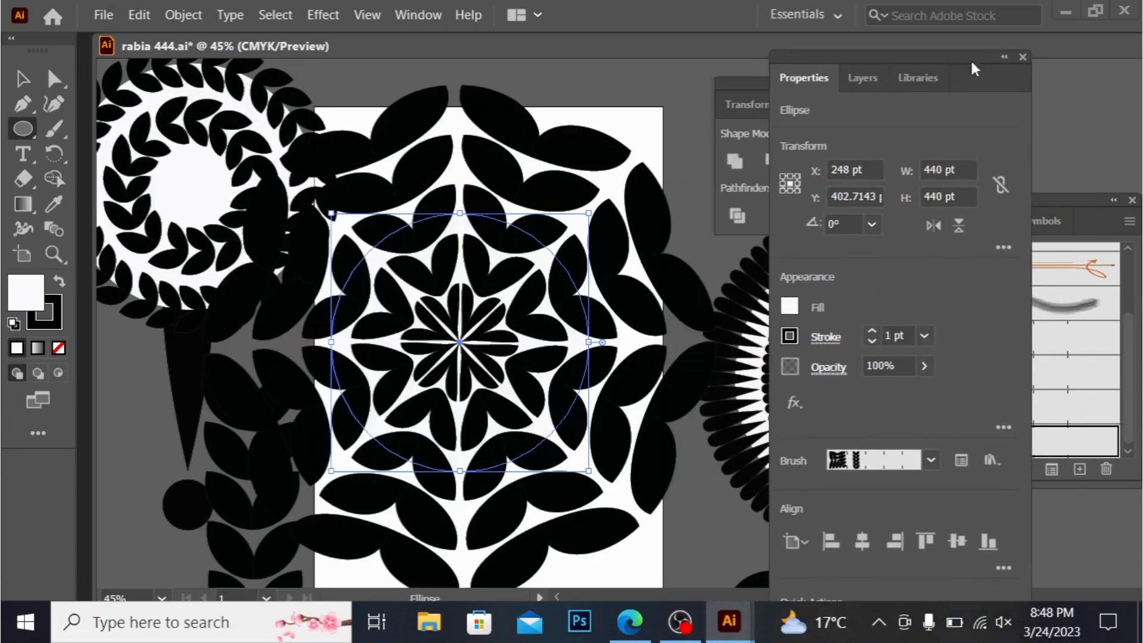
# Step: Try brush stroke weights of 0.5 pt, 0.25 pt and 0.75 pt on the leaf-column circle
pyautogui.click(924, 337)
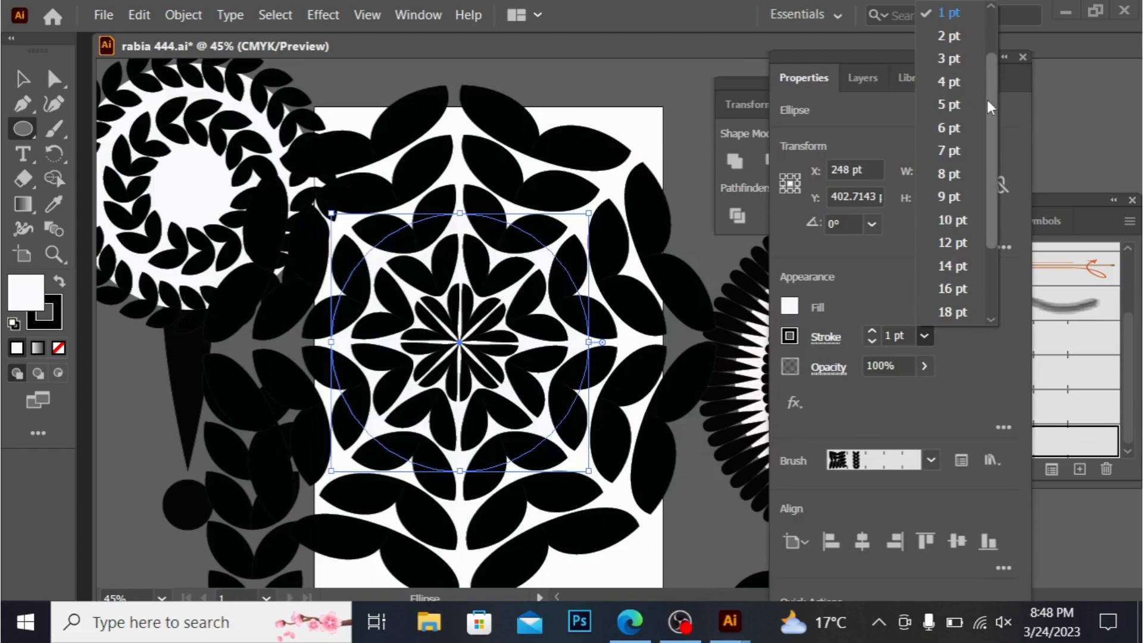
pyautogui.moveTo(990, 107); pyautogui.dragTo(990, 65)
pyautogui.click(982, 34)
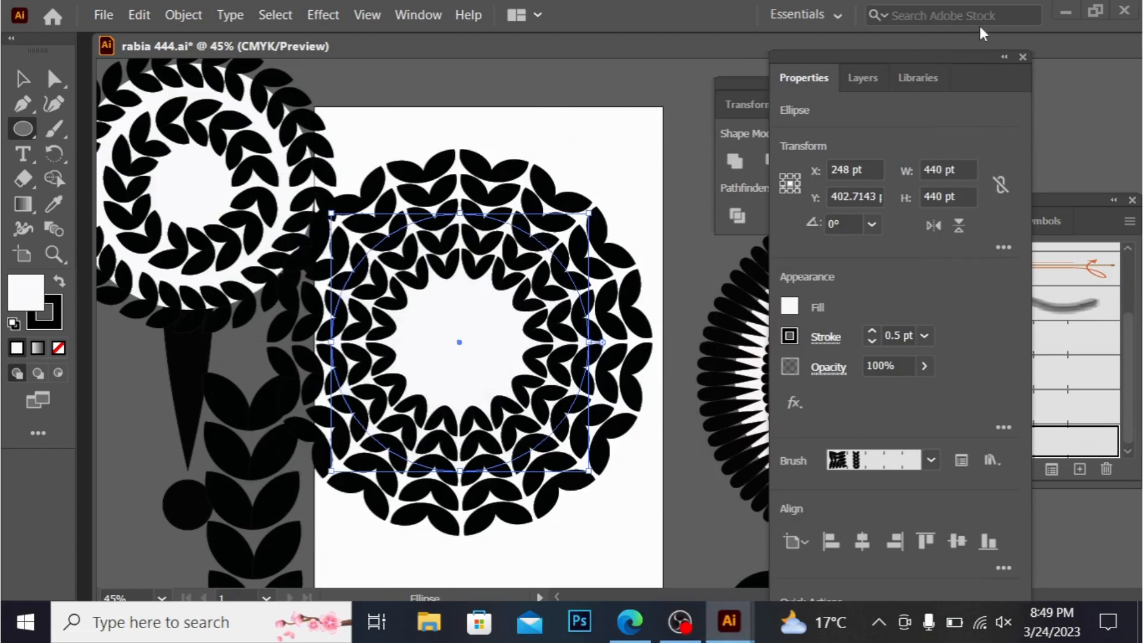
pyautogui.click(924, 337)
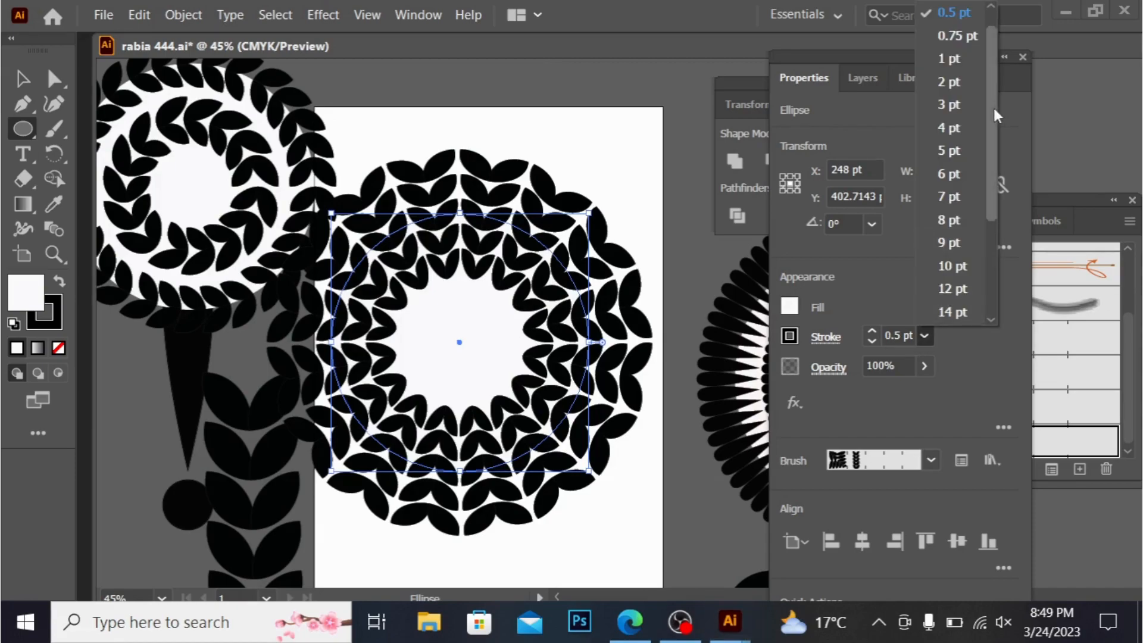
pyautogui.scroll(1, 1001, 50)
pyautogui.click(958, 13)
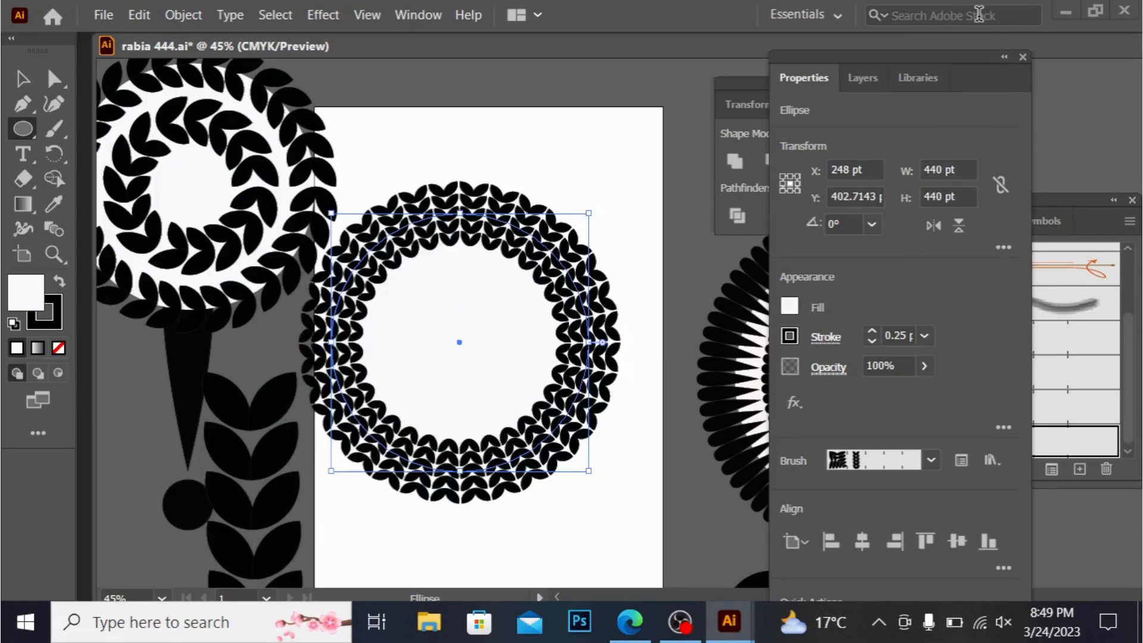
pyautogui.click(924, 337)
pyautogui.click(959, 56)
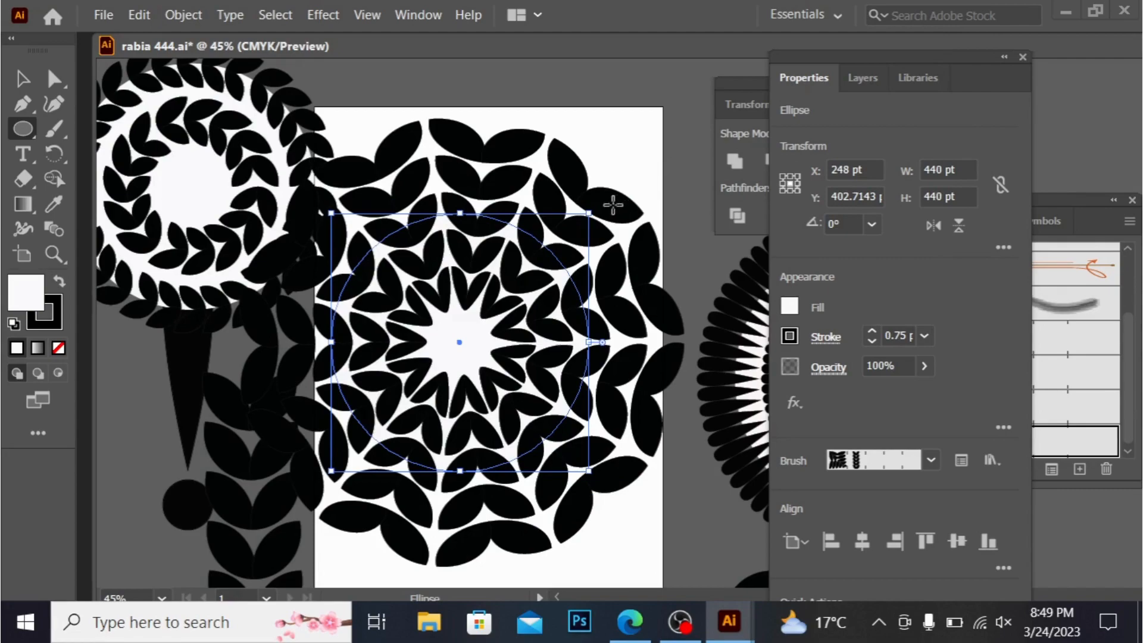
# Step: Shrink the leaf-column circle to about 322 pt in diameter and set its brush stroke weight to 0.5 pt
pyautogui.moveTo(591, 215)
pyautogui.mouseDown()
pyautogui.moveTo(518, 266)
pyautogui.moveTo(561, 262)
pyautogui.moveTo(536, 271)
pyautogui.mouseUp()
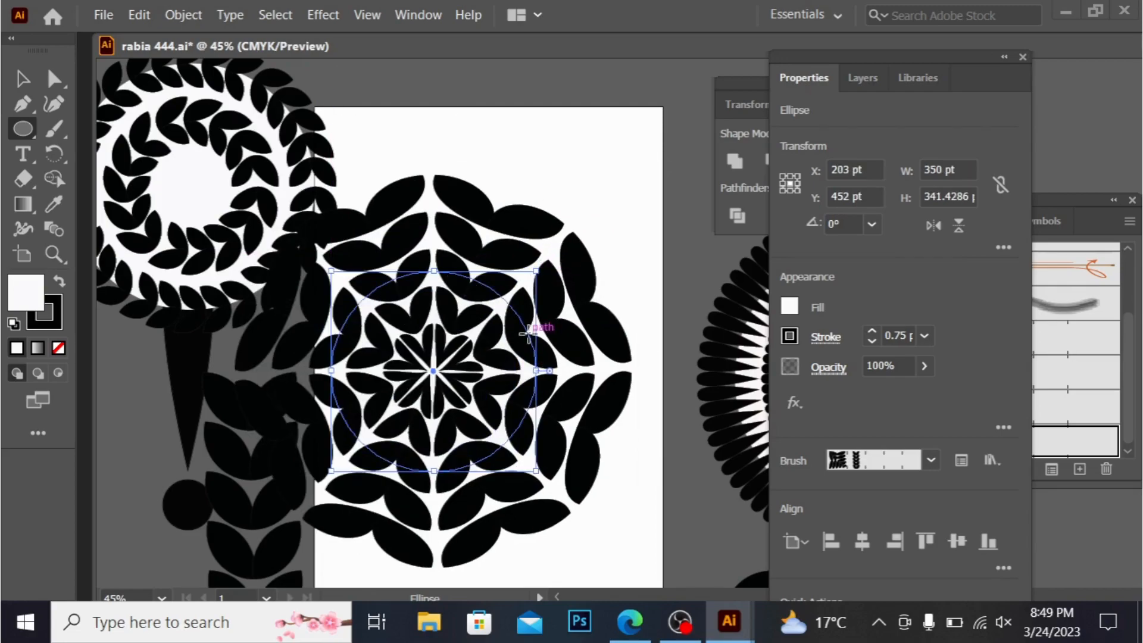
pyautogui.moveTo(536, 268)
pyautogui.mouseDown()
pyautogui.moveTo(503, 301)
pyautogui.moveTo(519, 282)
pyautogui.mouseUp()
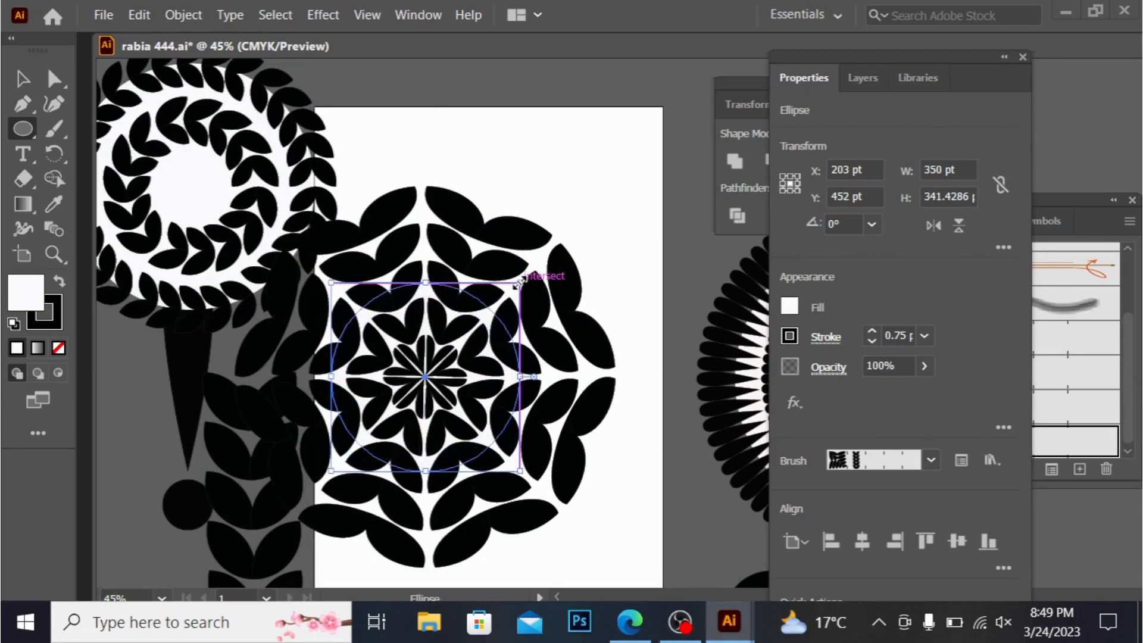
pyautogui.click(924, 335)
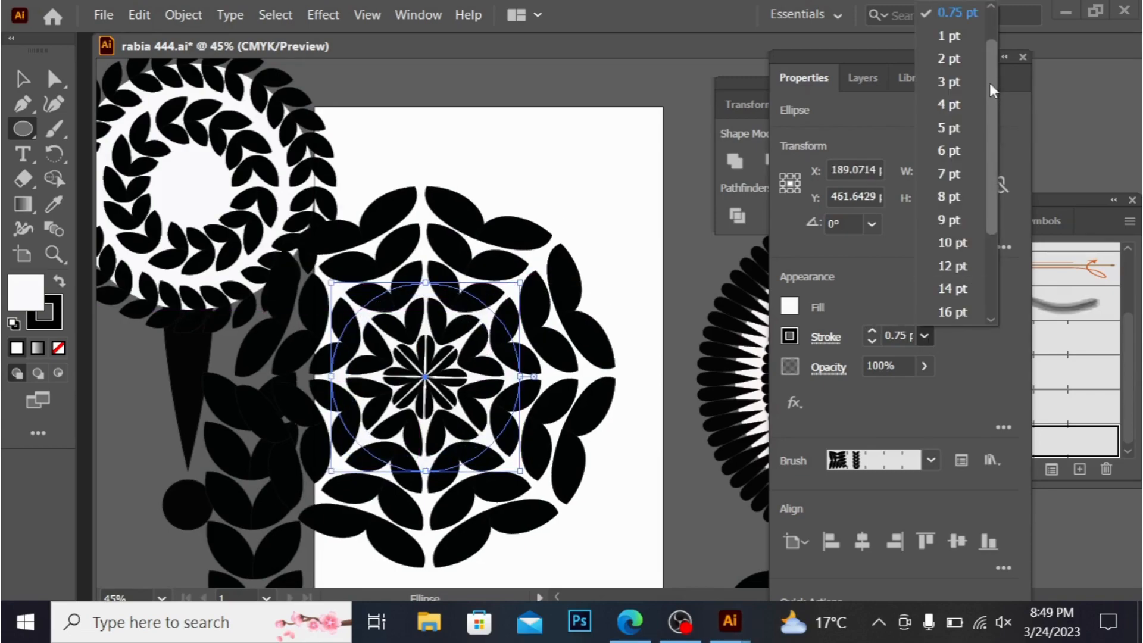
pyautogui.moveTo(990, 89); pyautogui.dragTo(991, 40)
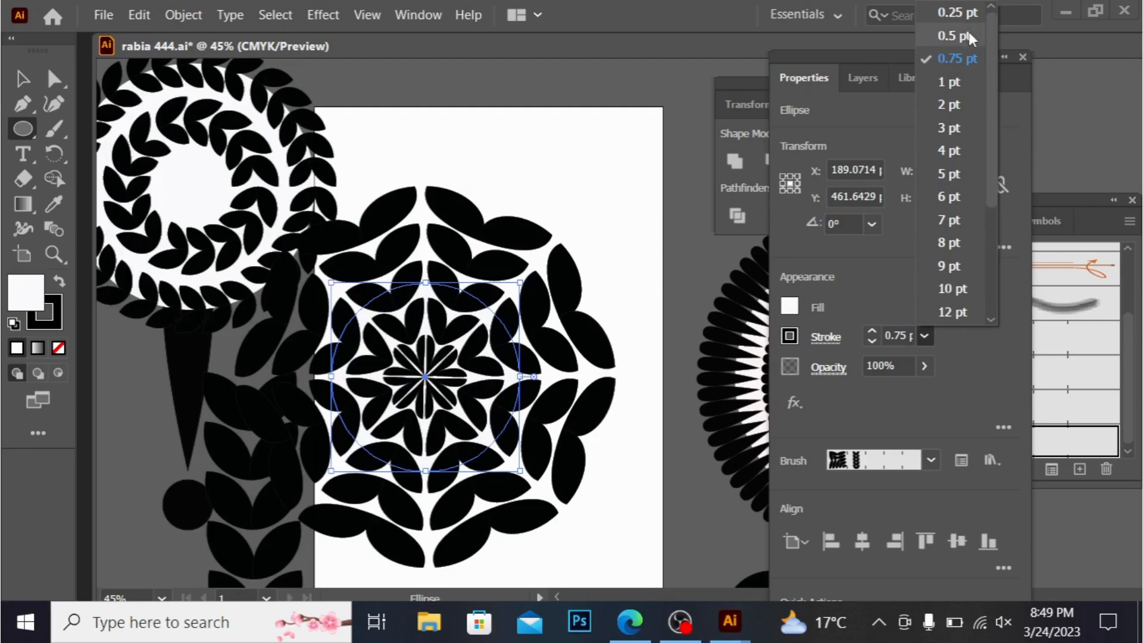
pyautogui.click(969, 37)
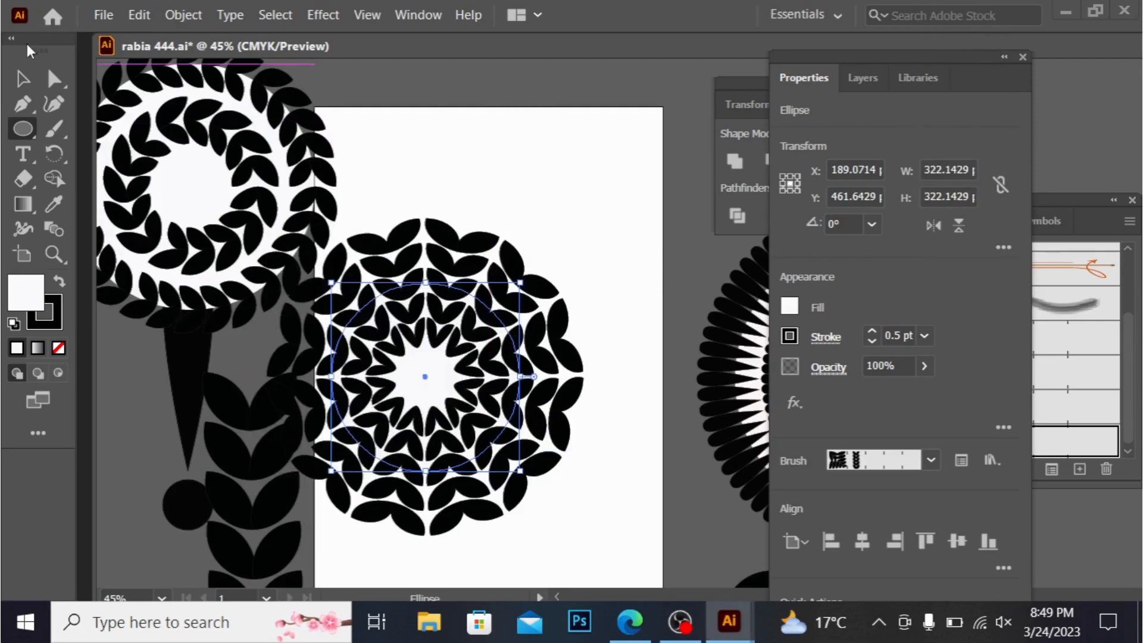
# Step: Move the leaf-column mandala up and across to the middle of the artboard, clear of the vertical leaf column
pyautogui.press('a')
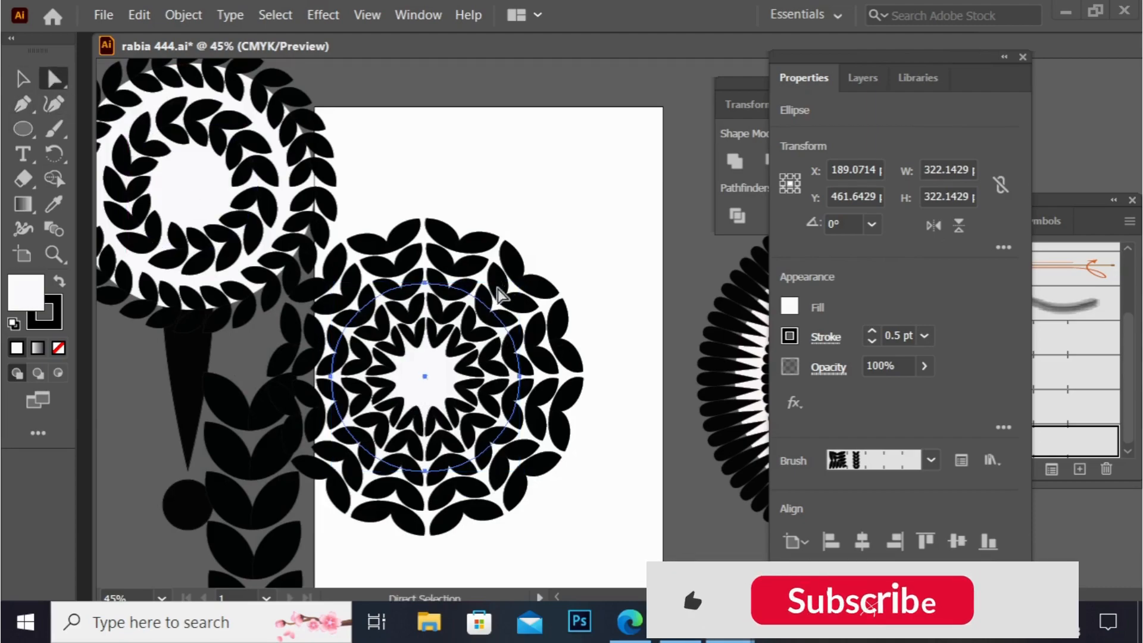
pyautogui.moveTo(453, 303); pyautogui.dragTo(495, 261)
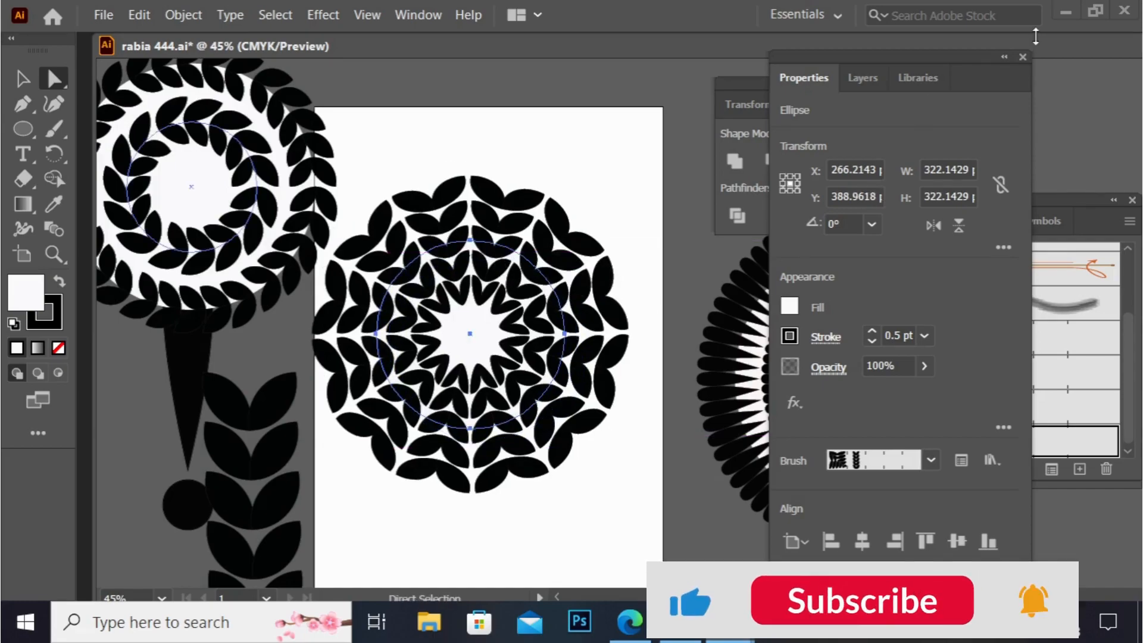
# Step: Try the large teardrop-and-dot ring over the leaf-column mandala and move it back toward the smaller teardrop ring
pyautogui.click(1003, 56)
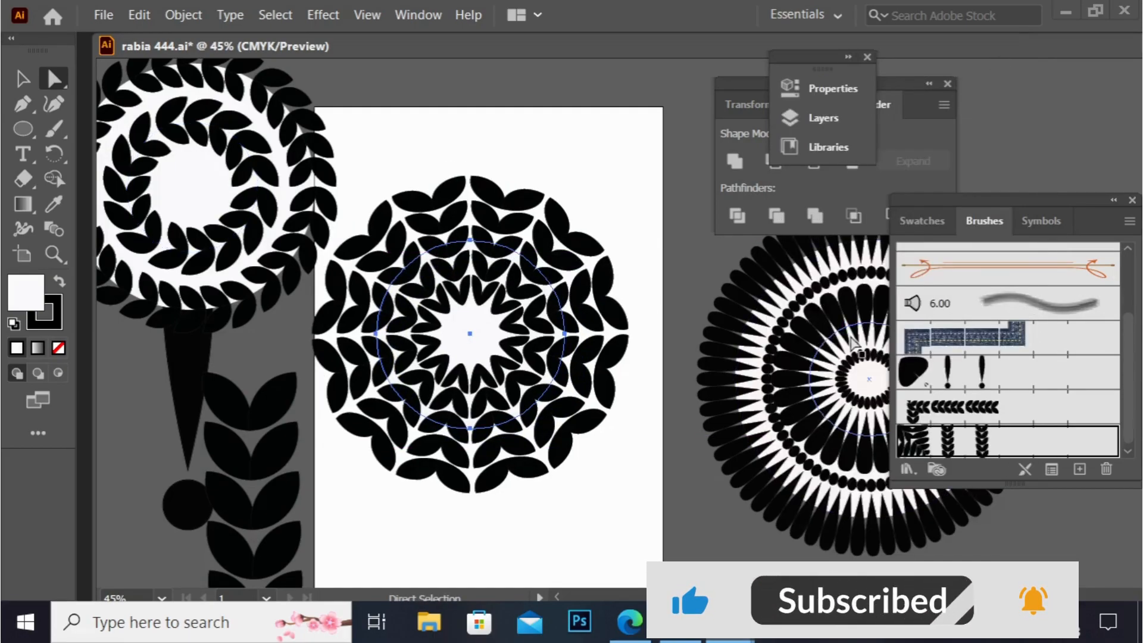
pyautogui.moveTo(832, 280)
pyautogui.mouseDown()
pyautogui.moveTo(660, 328)
pyautogui.moveTo(479, 317)
pyautogui.mouseUp()
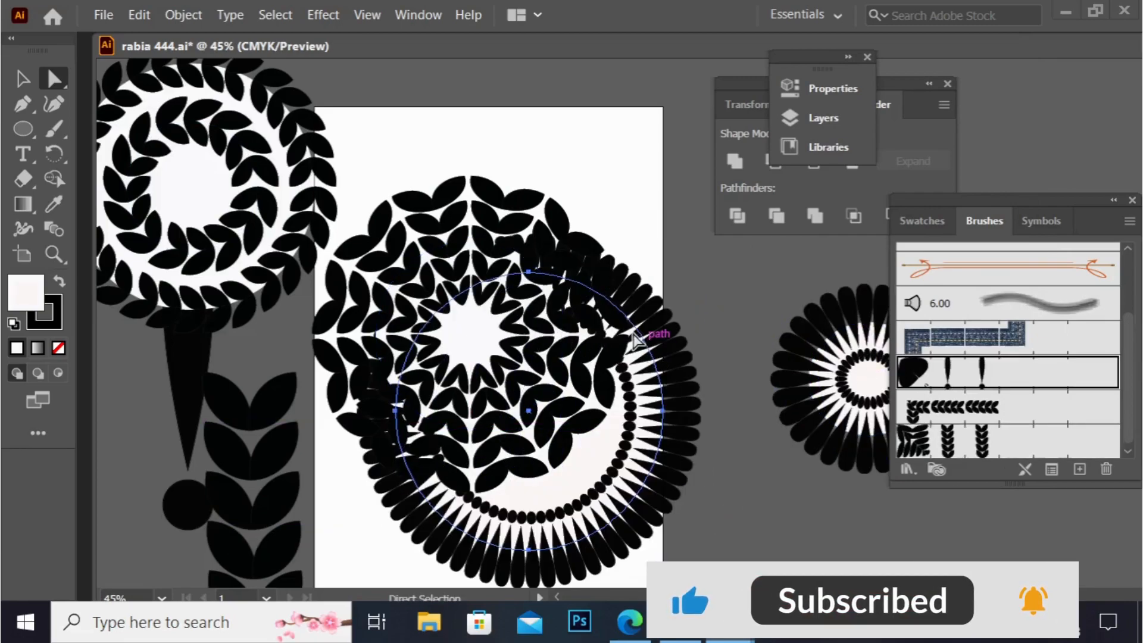
pyautogui.moveTo(633, 338); pyautogui.dragTo(741, 292)
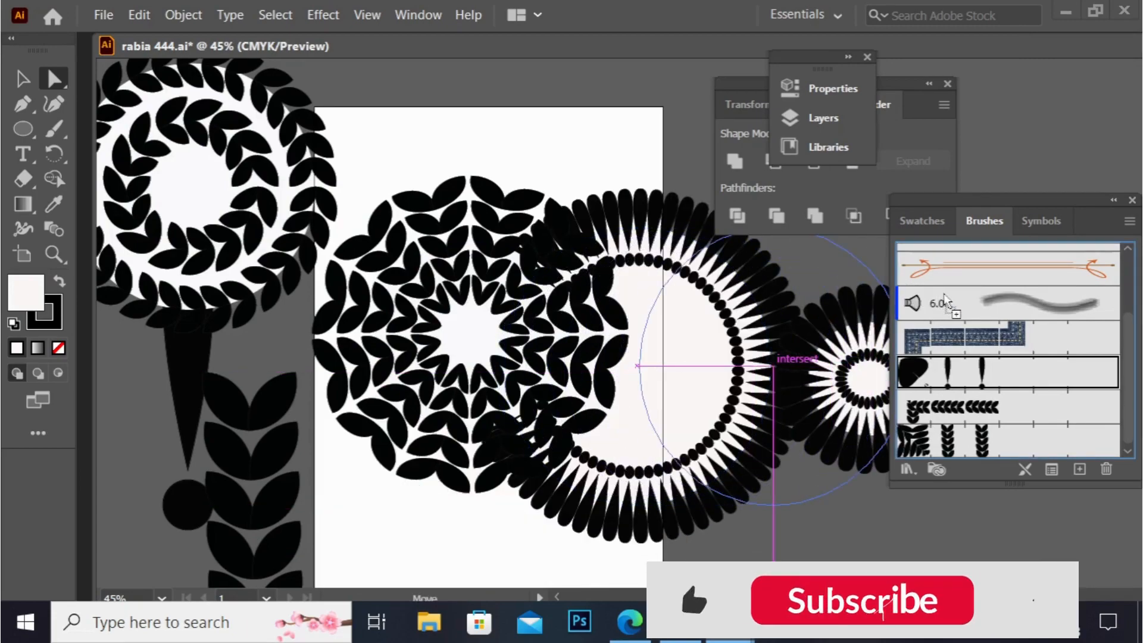